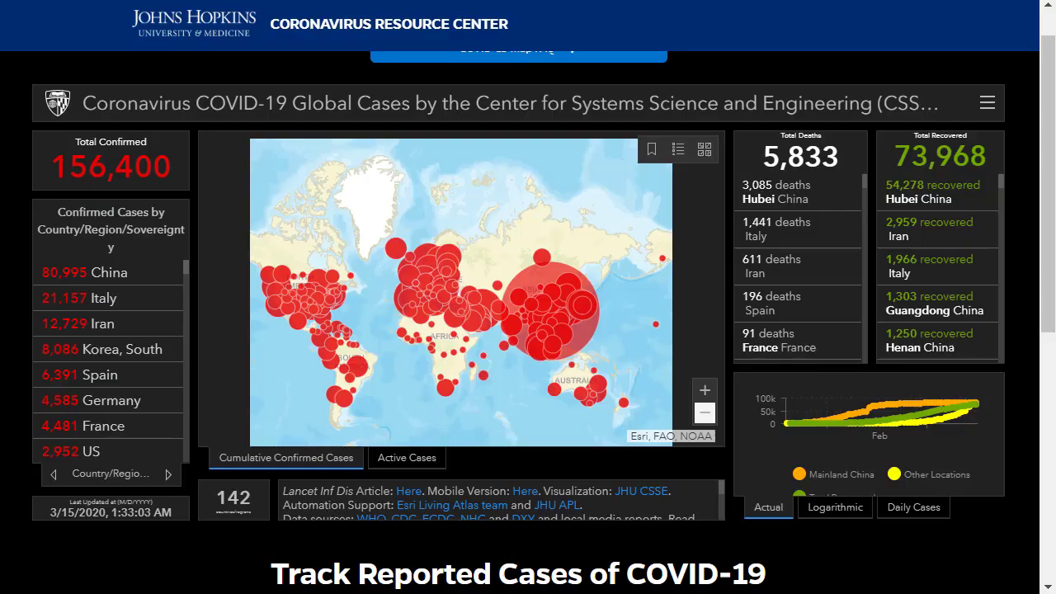
- Scroll the Johns Hopkins dashboard slightly and open a new blank browser tab
{"action": "left_click_drag", "start_coordinate": [1052, 114], "coordinate": [1045, 99]}
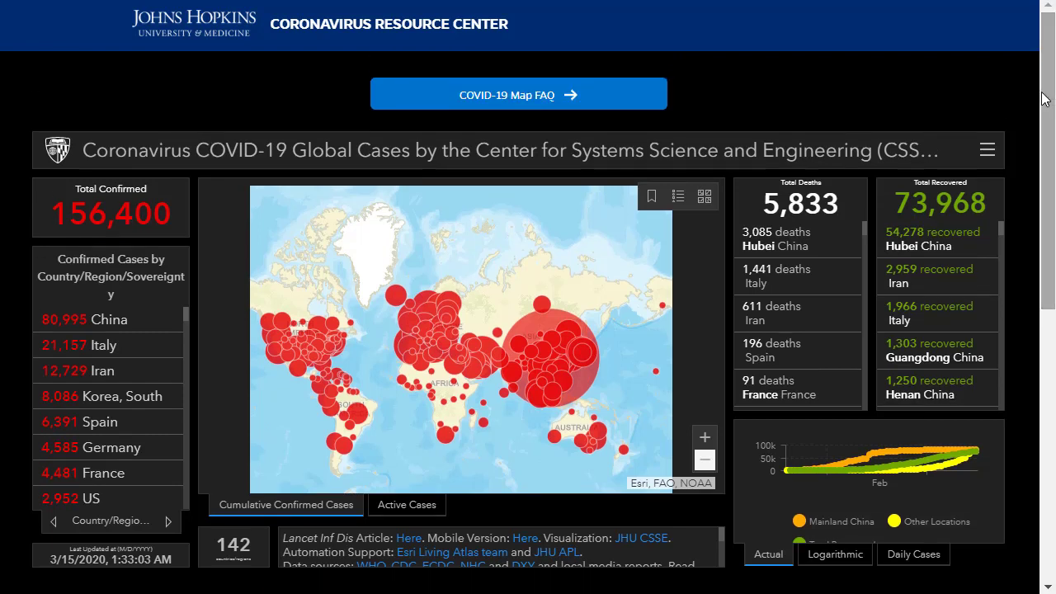
{"action": "key", "text": "ctrl+t"}
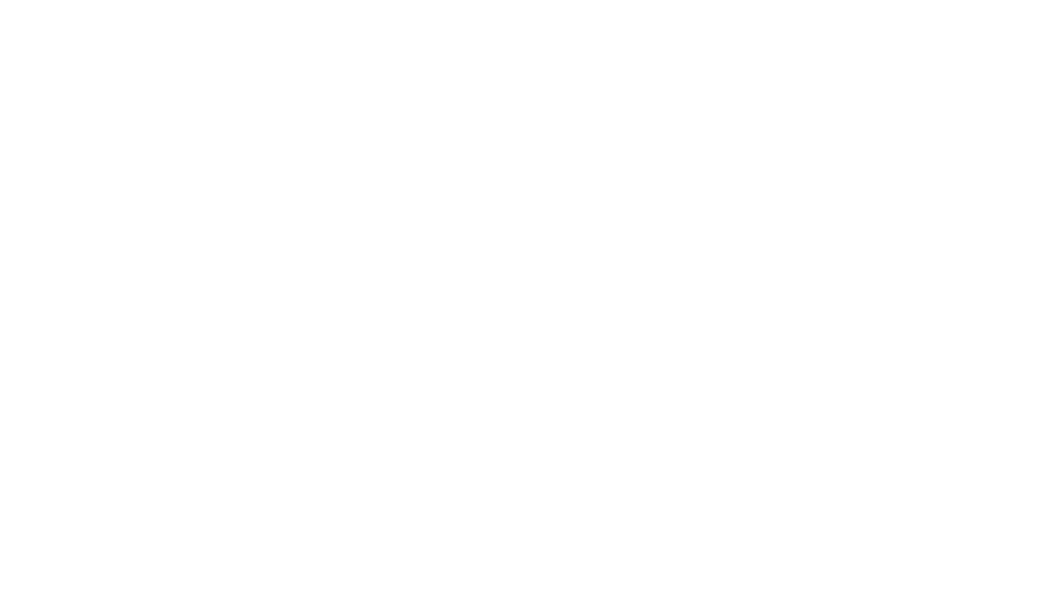
- Search the Spatial Reserves blog for 'critical' and open 'Understanding Data: It is Critical!'
{"action": "left_click", "coordinate": [375, 9]}
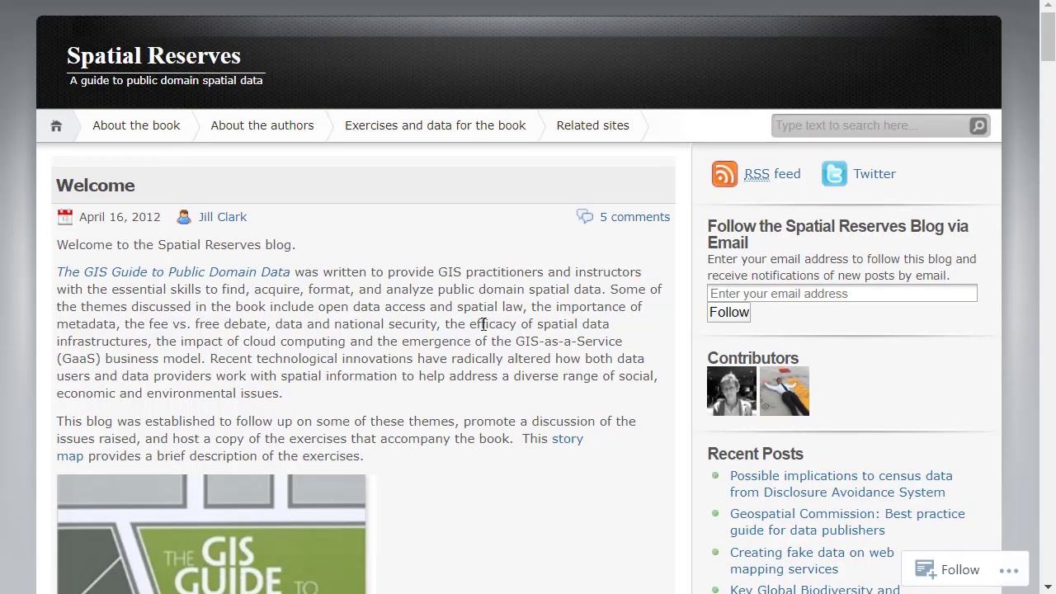
{"action": "scroll", "coordinate": [484, 324], "scroll_direction": "down", "scroll_amount": 4}
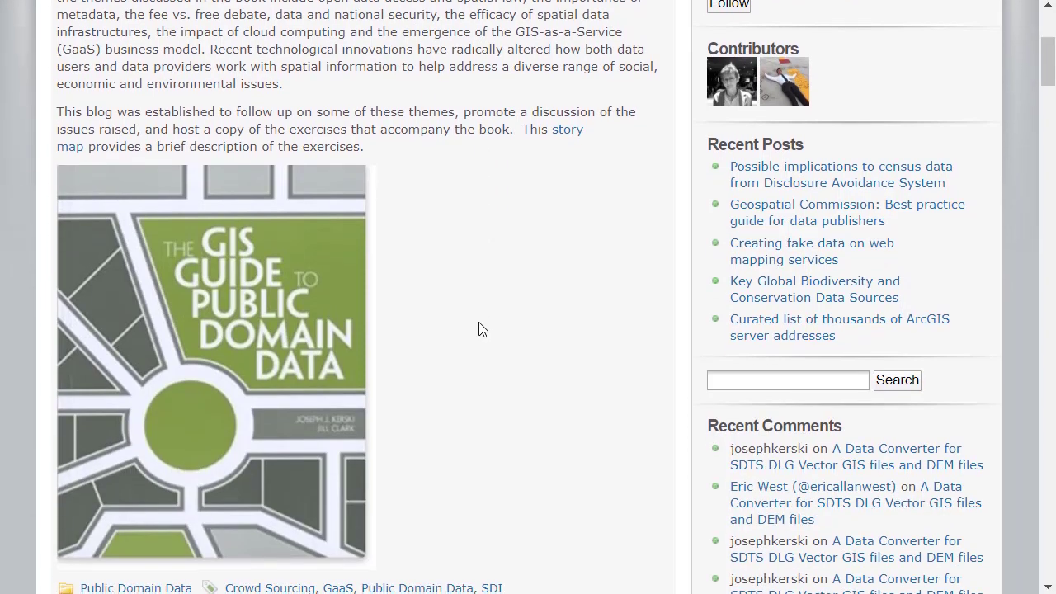
{"action": "left_click", "coordinate": [730, 381]}
{"action": "type", "text": "critical"}
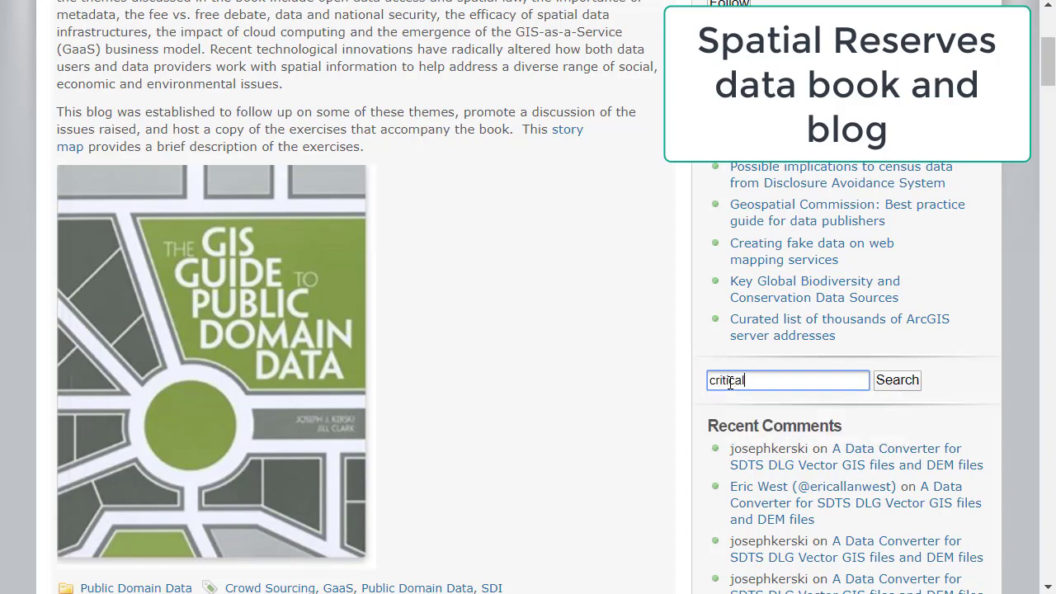
{"action": "key", "text": "Return"}
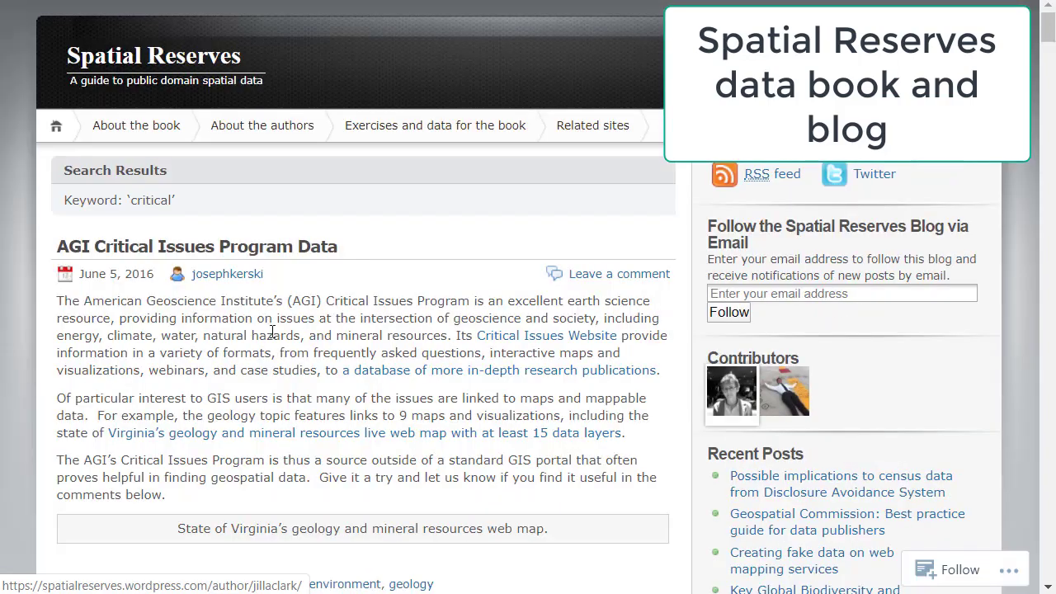
{"action": "scroll", "coordinate": [244, 328], "scroll_direction": "down", "scroll_amount": 10}
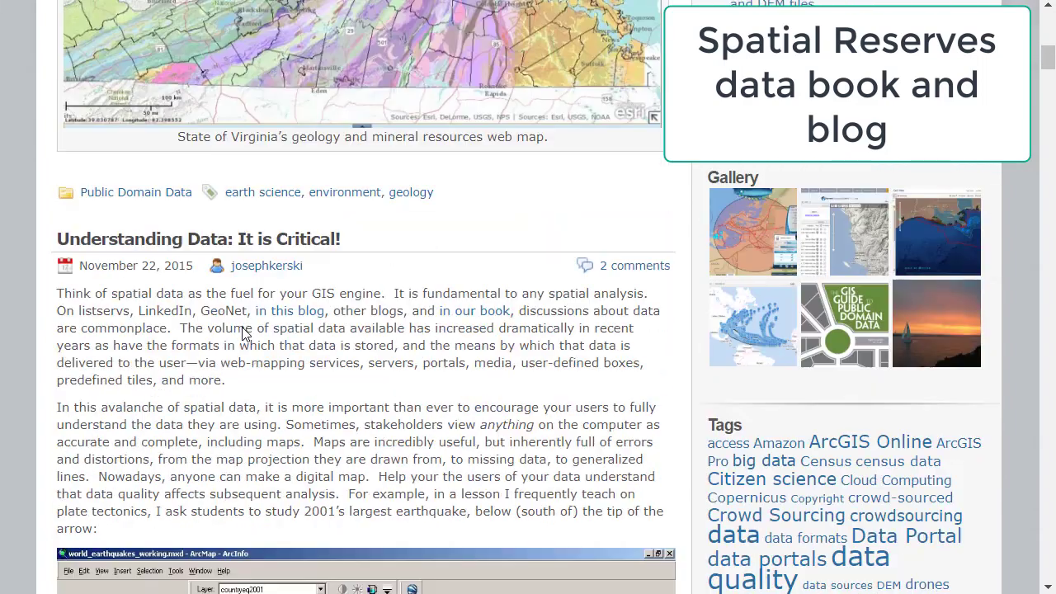
{"action": "left_click", "coordinate": [243, 238]}
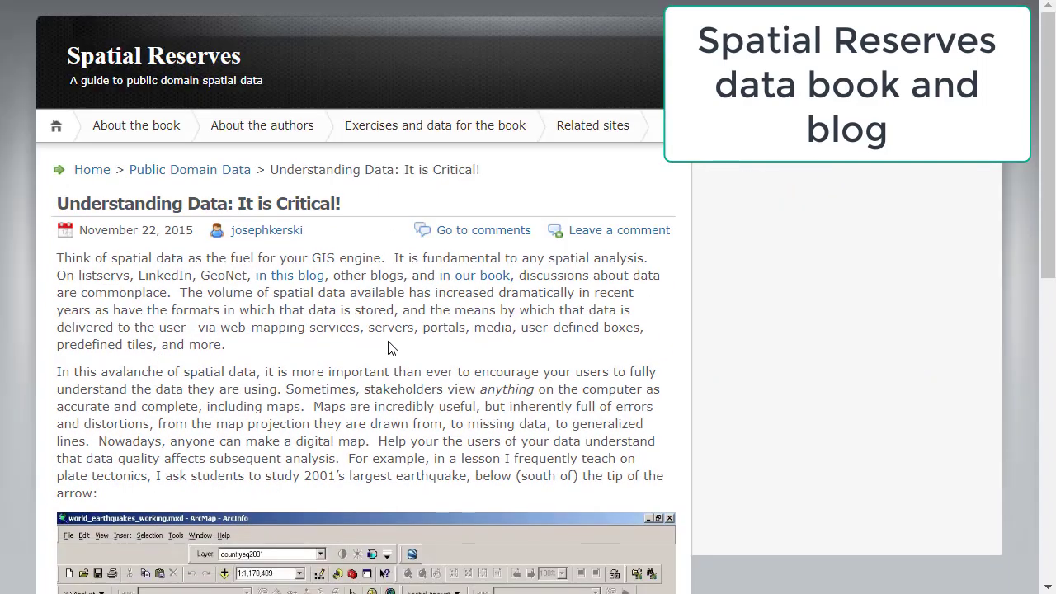
- Read the post, then view the Related sites, Exercises and data, About the authors and About the book pages
{"action": "scroll", "coordinate": [390, 346], "scroll_direction": "down", "scroll_amount": 1}
{"action": "scroll", "coordinate": [390, 346], "scroll_direction": "down", "scroll_amount": 10}
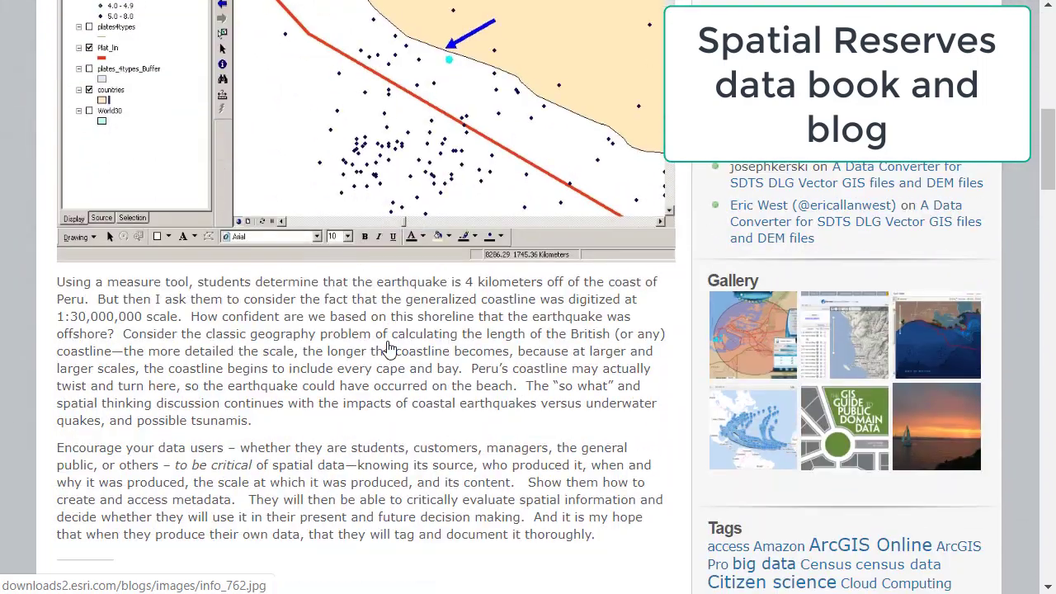
{"action": "scroll", "coordinate": [390, 347], "scroll_direction": "down", "scroll_amount": 3}
{"action": "scroll", "coordinate": [389, 348], "scroll_direction": "up", "scroll_amount": 15}
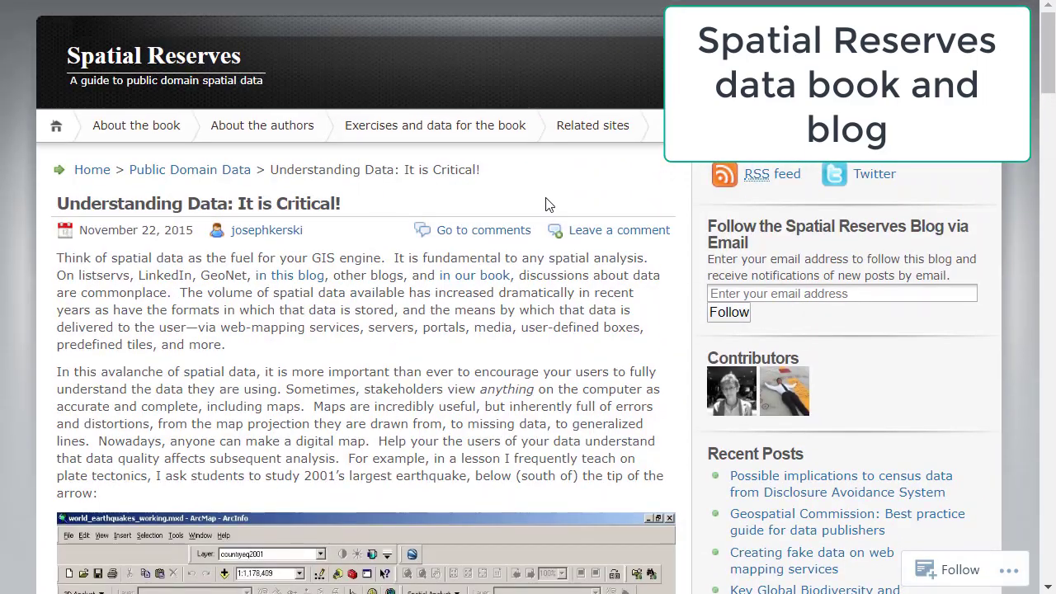
{"action": "left_click", "coordinate": [596, 134]}
{"action": "left_click", "coordinate": [401, 136]}
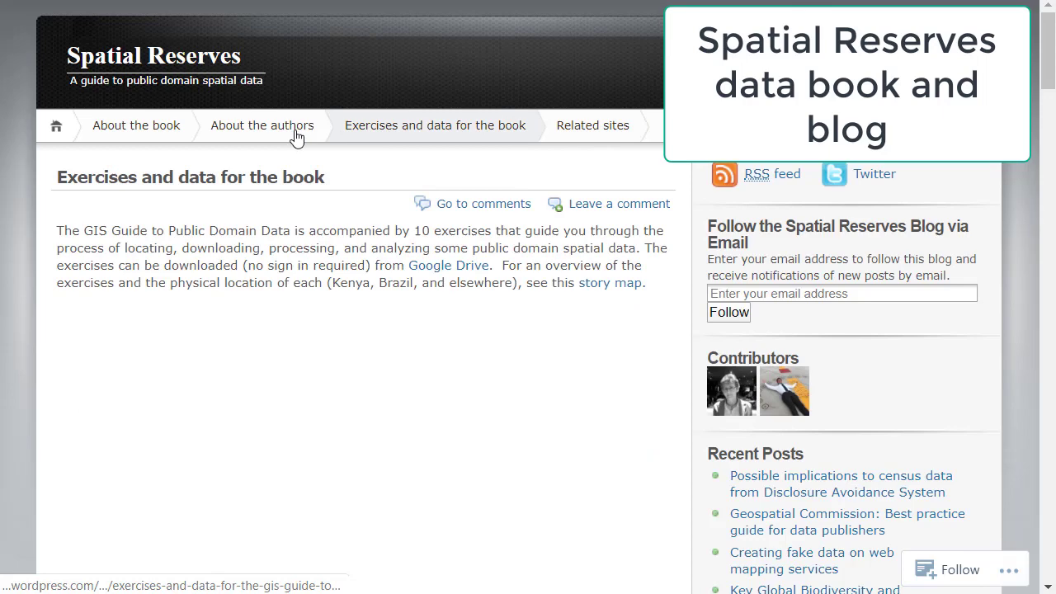
{"action": "left_click", "coordinate": [271, 136]}
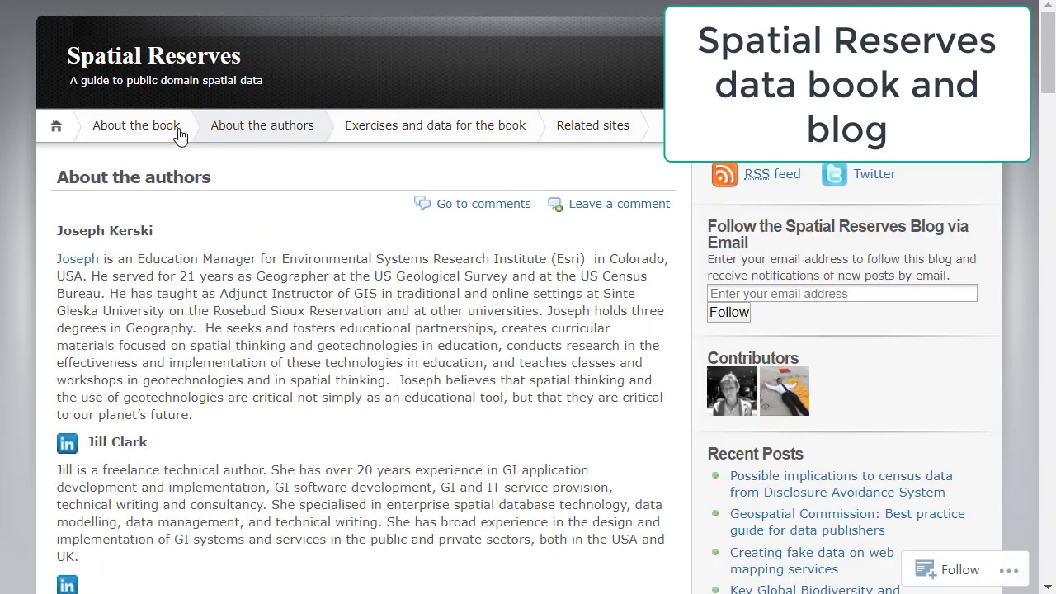
{"action": "left_click", "coordinate": [118, 134]}
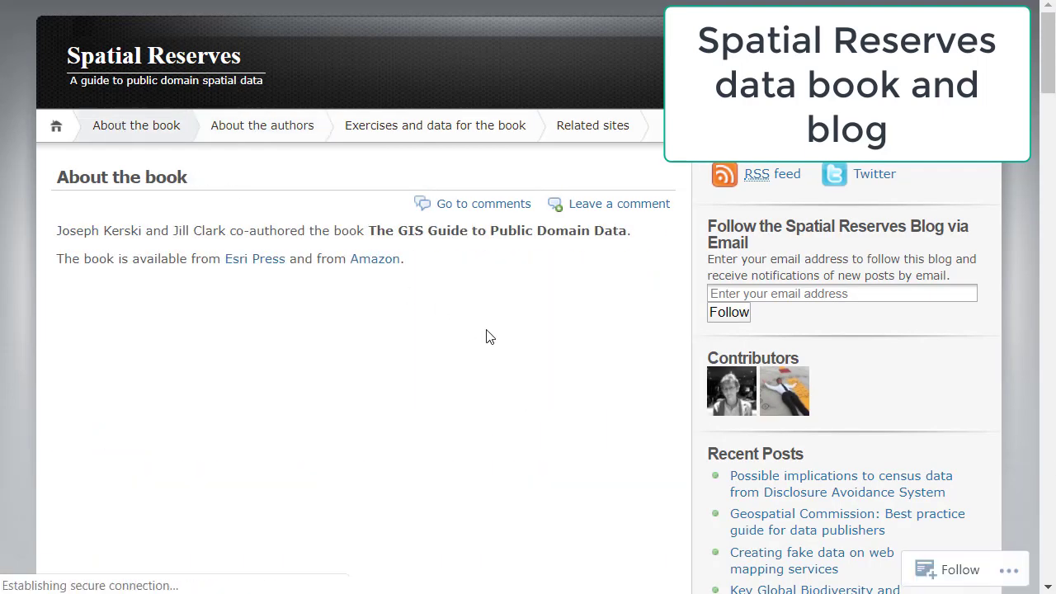
{"action": "scroll", "coordinate": [487, 336], "scroll_direction": "down", "scroll_amount": 3}
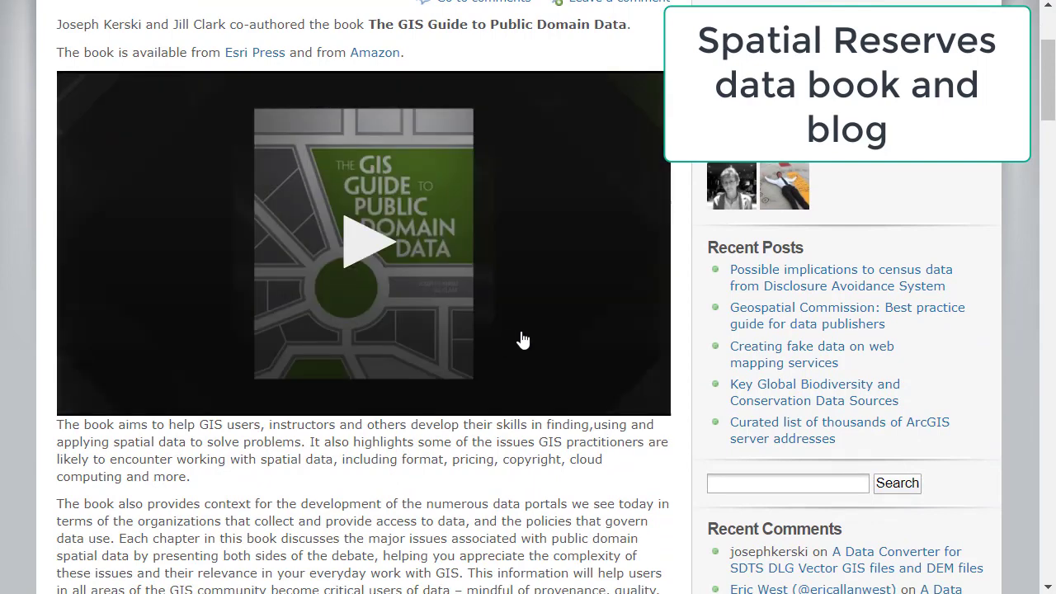
{"action": "scroll", "coordinate": [523, 339], "scroll_direction": "up", "scroll_amount": 3}
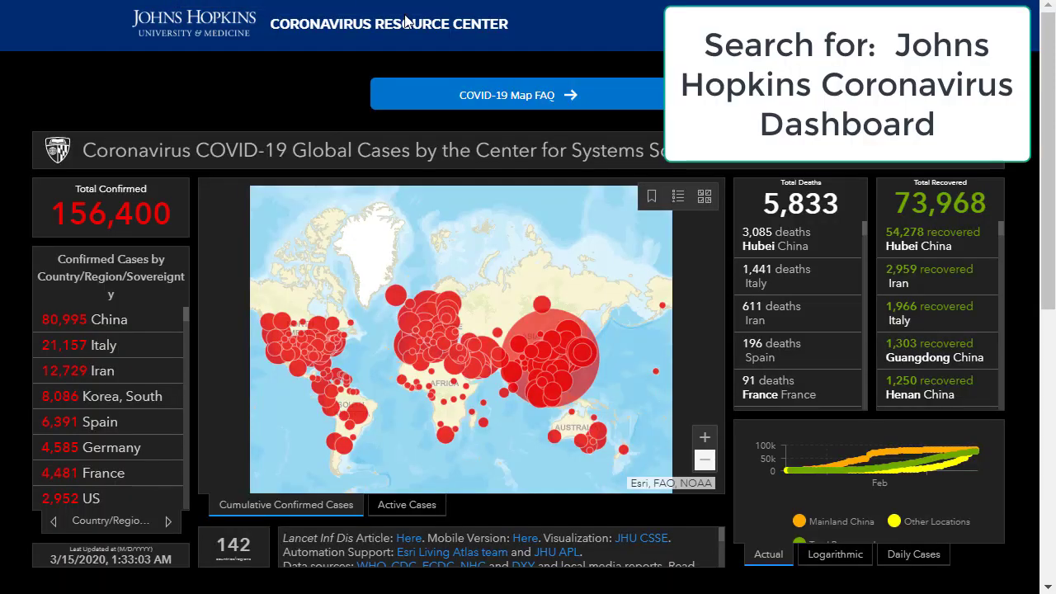
- Read through the COVID-19 Map FAQ page, then return to the interactive cases map
{"action": "left_click", "coordinate": [529, 100]}
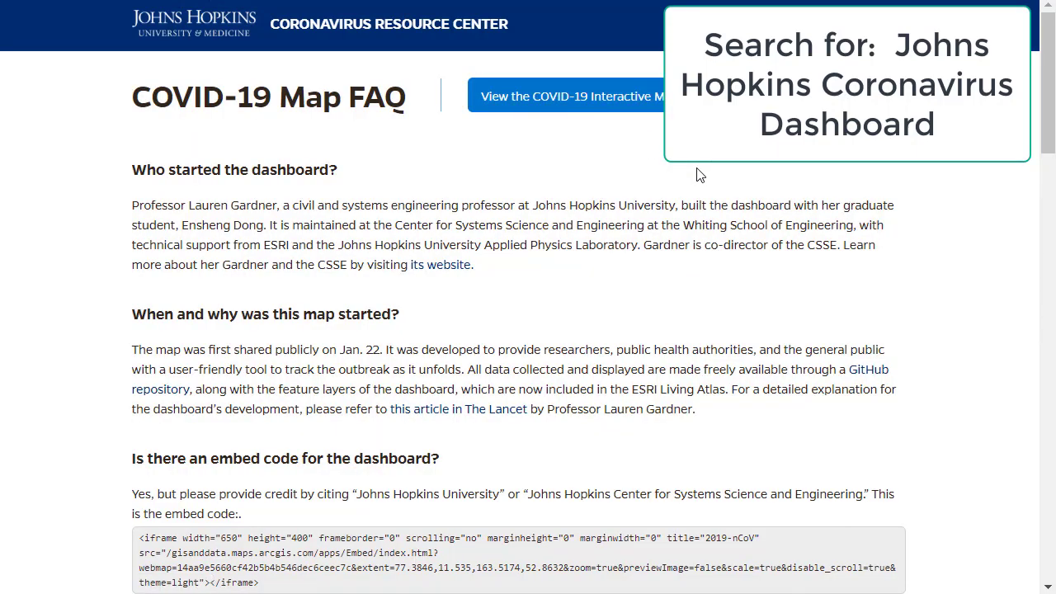
{"action": "scroll", "coordinate": [698, 175], "scroll_direction": "down", "scroll_amount": 3}
{"action": "scroll", "coordinate": [693, 181], "scroll_direction": "down", "scroll_amount": 3}
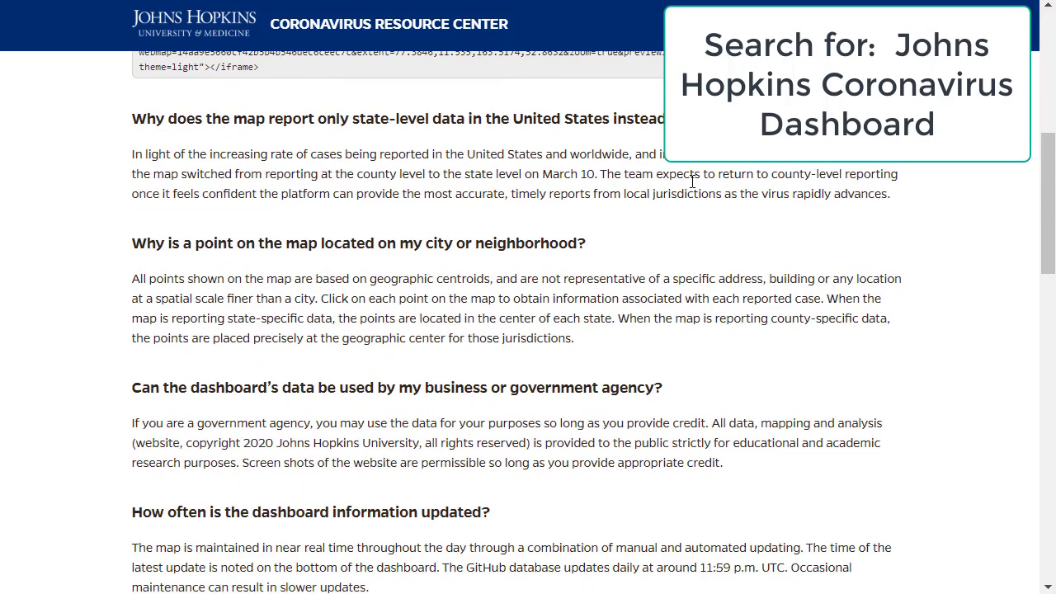
{"action": "scroll", "coordinate": [693, 182], "scroll_direction": "down", "scroll_amount": 4}
{"action": "scroll", "coordinate": [692, 177], "scroll_direction": "down", "scroll_amount": 3}
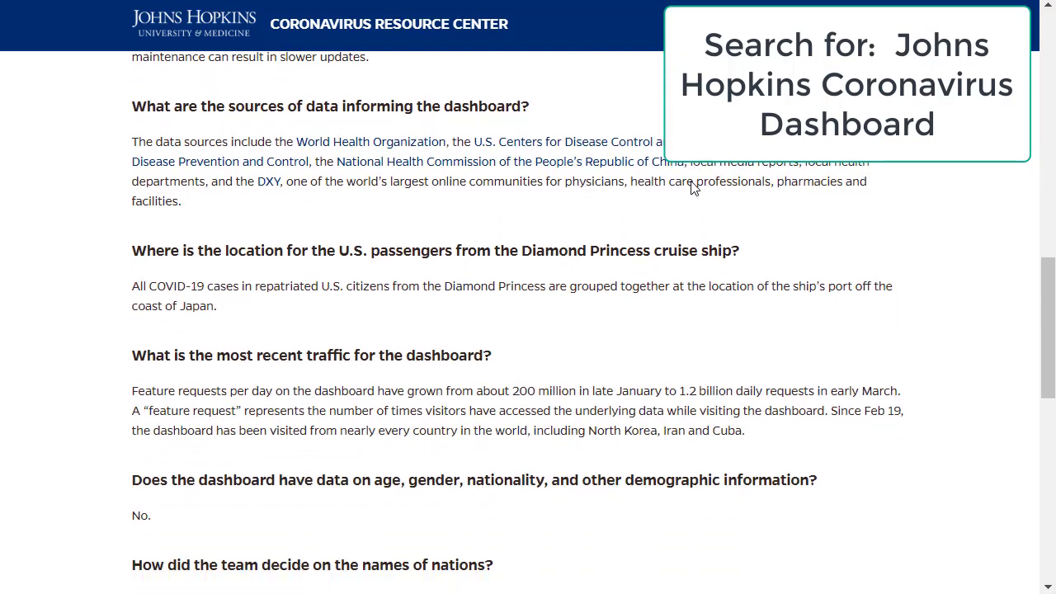
{"action": "scroll", "coordinate": [693, 188], "scroll_direction": "down", "scroll_amount": 9}
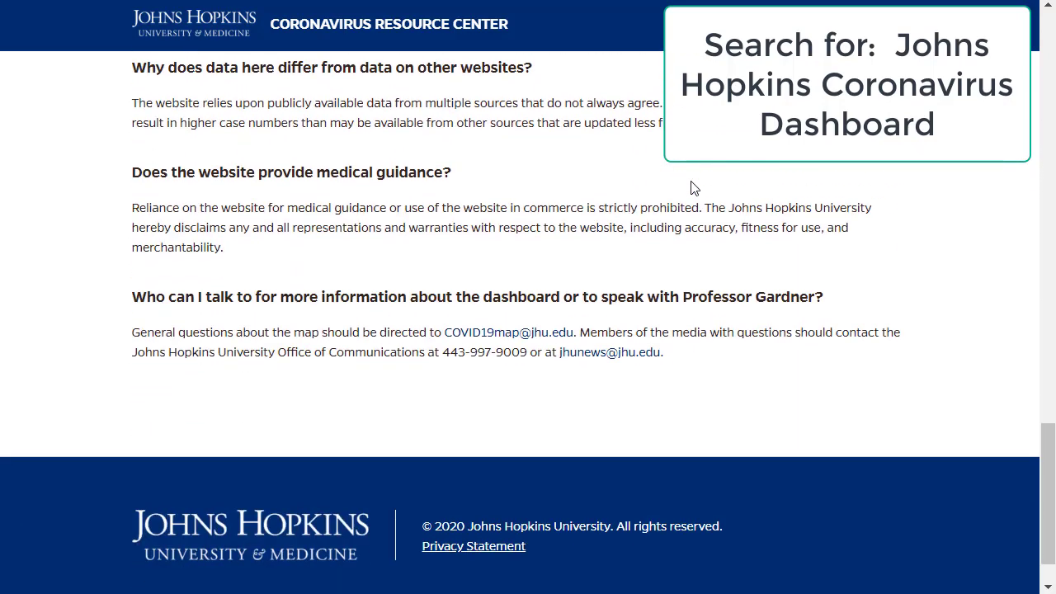
{"action": "scroll", "coordinate": [693, 188], "scroll_direction": "up", "scroll_amount": 3}
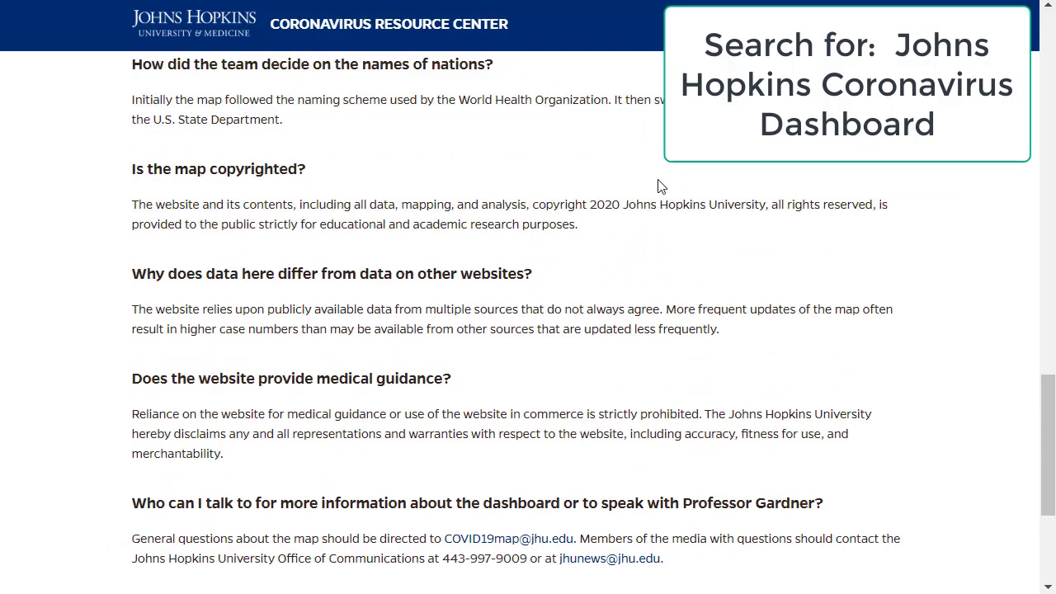
{"action": "scroll", "coordinate": [448, 201], "scroll_direction": "up", "scroll_amount": 20}
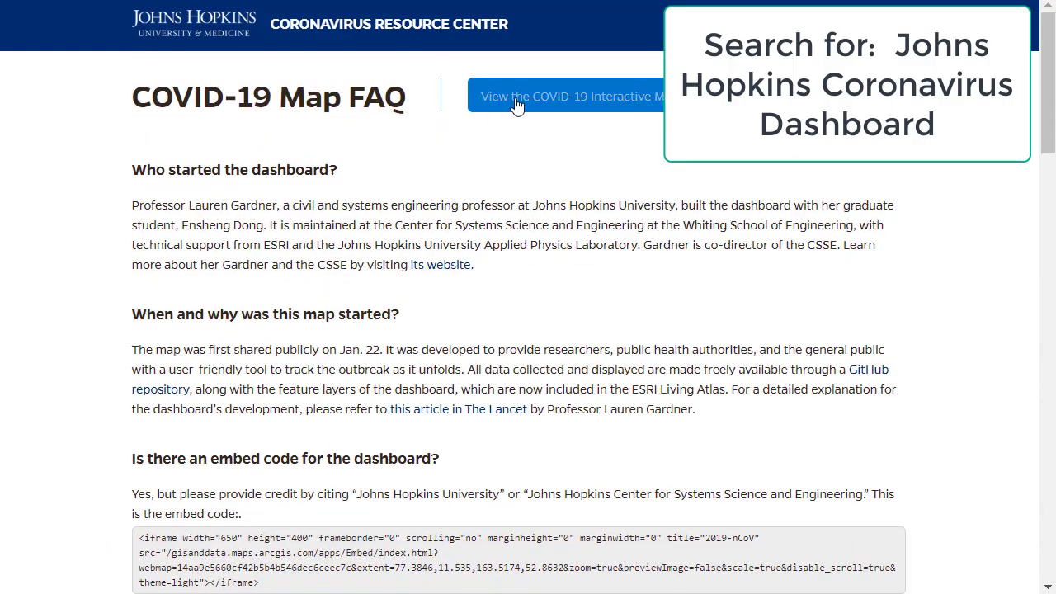
{"action": "left_click", "coordinate": [517, 102]}
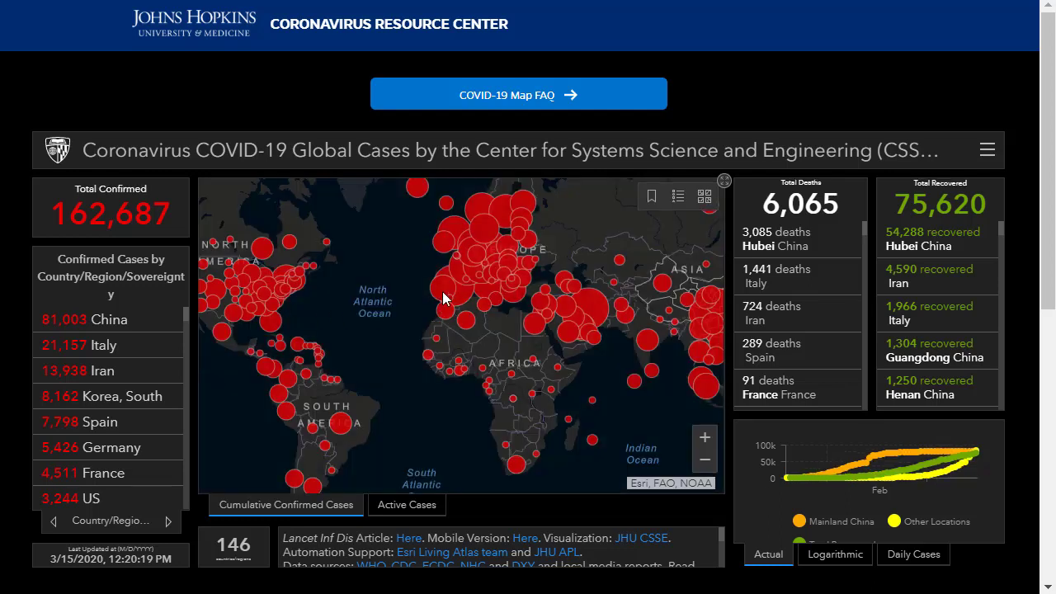
- View case popups for Portugal, Austria, Denmark, Kosovo, Colombia, Thailand and Guizhou, China
{"action": "left_click", "coordinate": [443, 297]}
{"action": "left_click", "coordinate": [484, 274]}
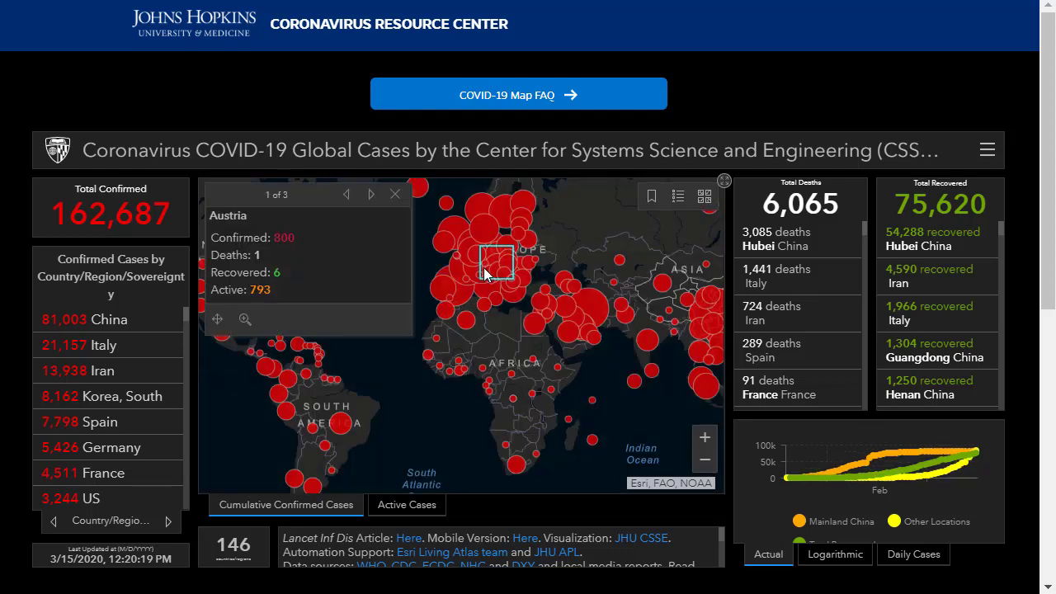
{"action": "left_click", "coordinate": [488, 238]}
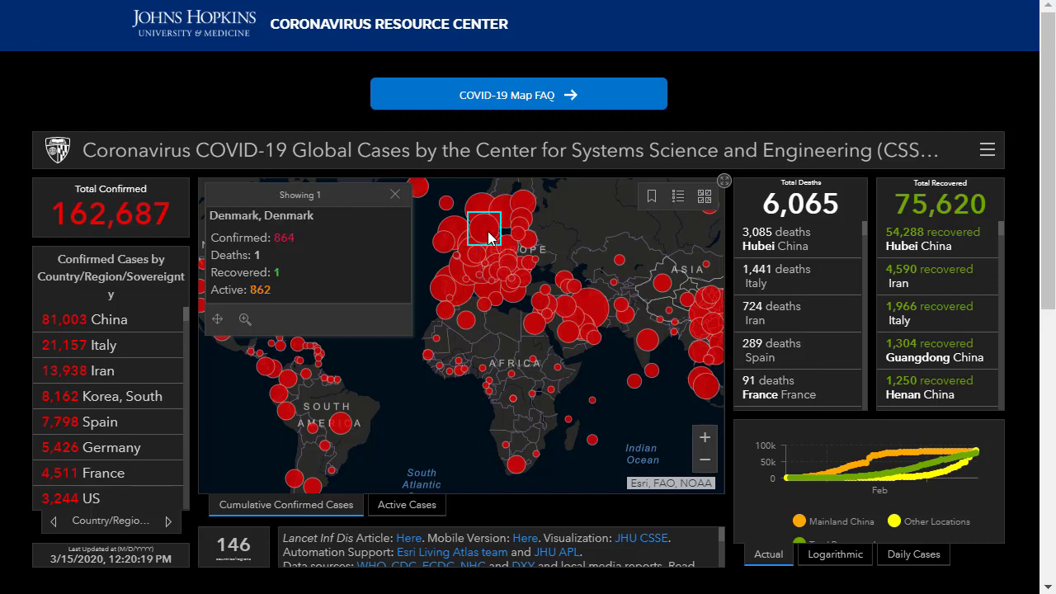
{"action": "left_click", "coordinate": [511, 281]}
{"action": "left_click", "coordinate": [289, 381]}
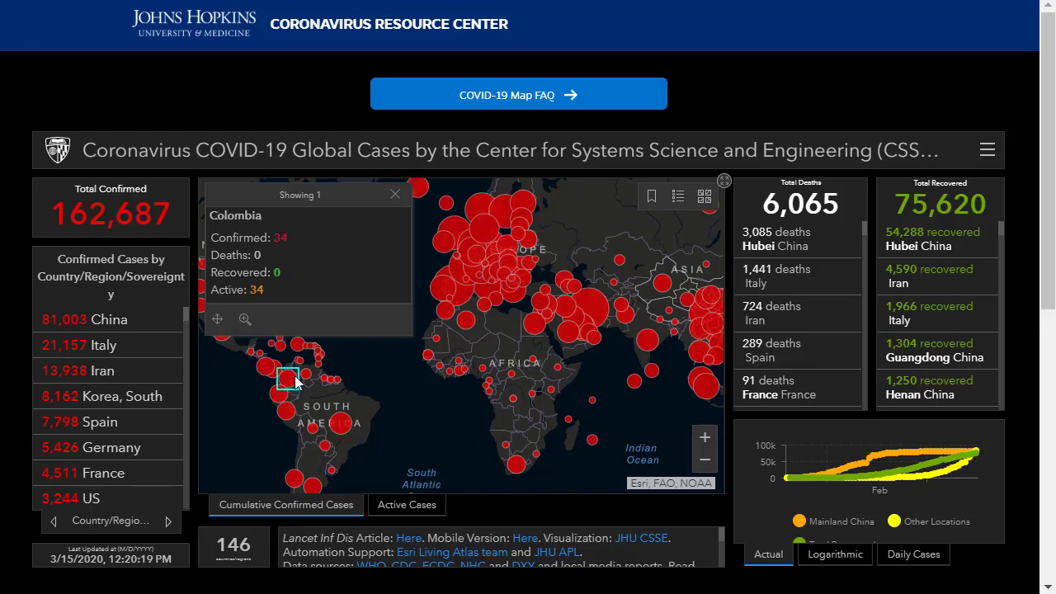
{"action": "left_click", "coordinate": [699, 350]}
{"action": "left_click", "coordinate": [712, 325]}
- Close the popup, zoom into the eastern US and check District of Columbia's figures
{"action": "left_click_drag", "start_coordinate": [440, 402], "coordinate": [488, 422]}
{"action": "left_click", "coordinate": [395, 194]}
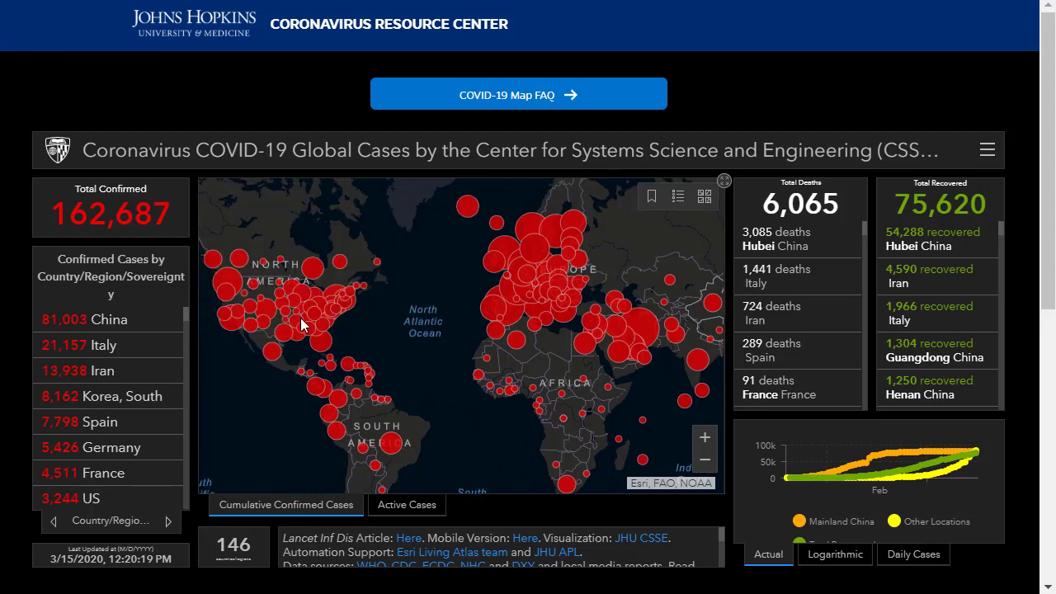
{"action": "scroll", "coordinate": [301, 323], "scroll_direction": "up", "scroll_amount": 3}
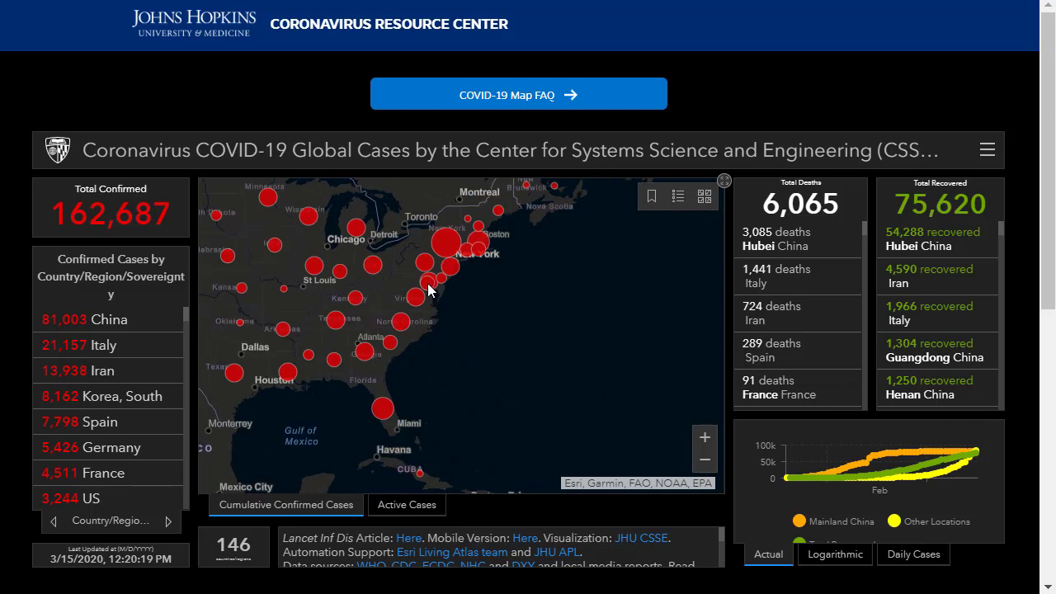
{"action": "left_click", "coordinate": [428, 284]}
{"action": "left_click", "coordinate": [512, 334]}
- Switch the dashboard map to a light topographic basemap
{"action": "left_click", "coordinate": [704, 198]}
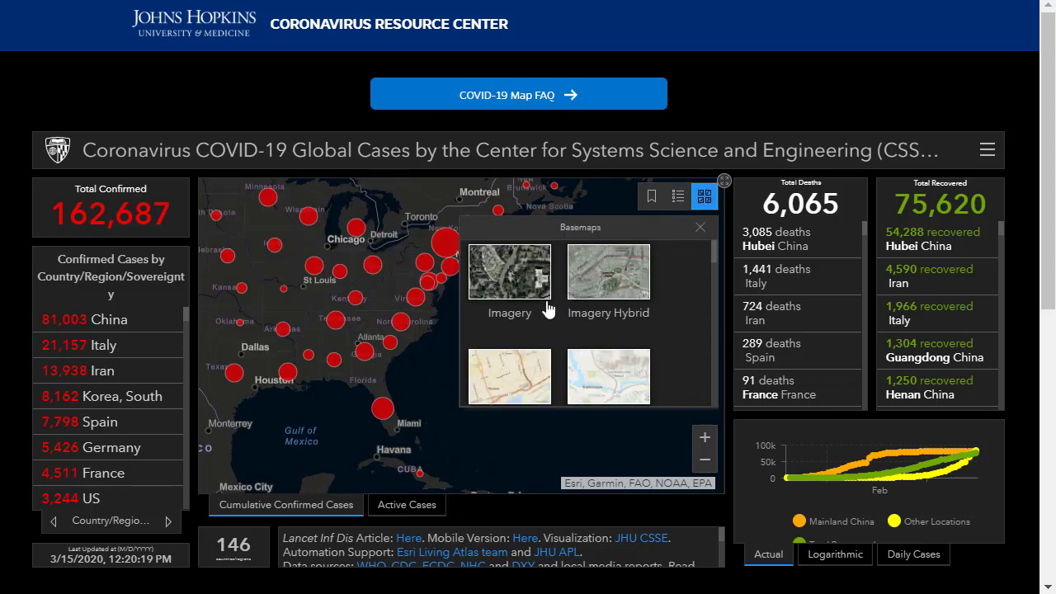
{"action": "left_click", "coordinate": [518, 369]}
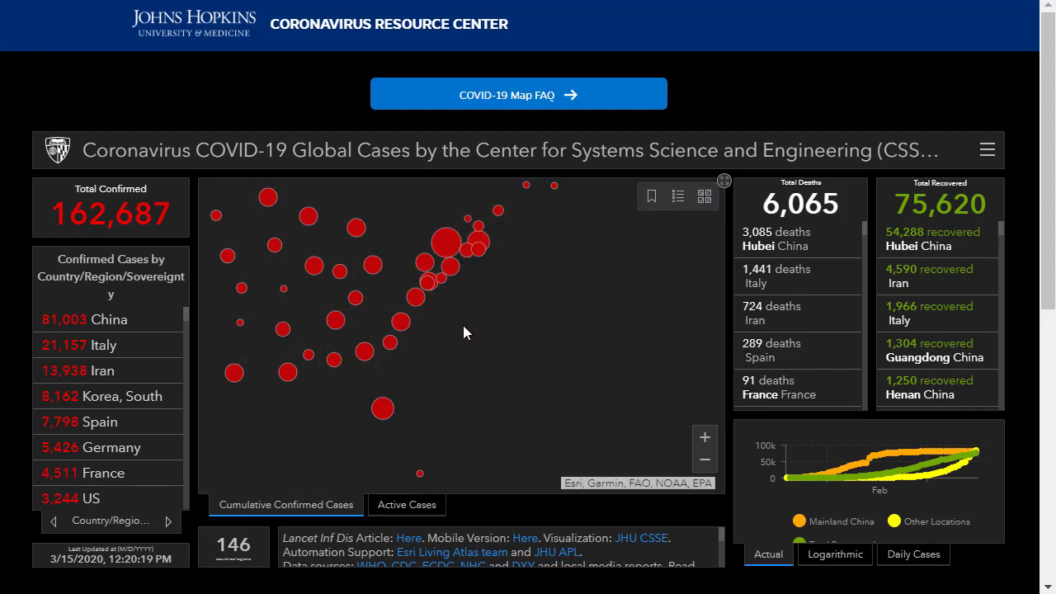
{"action": "scroll", "coordinate": [378, 324], "scroll_direction": "up", "scroll_amount": 3}
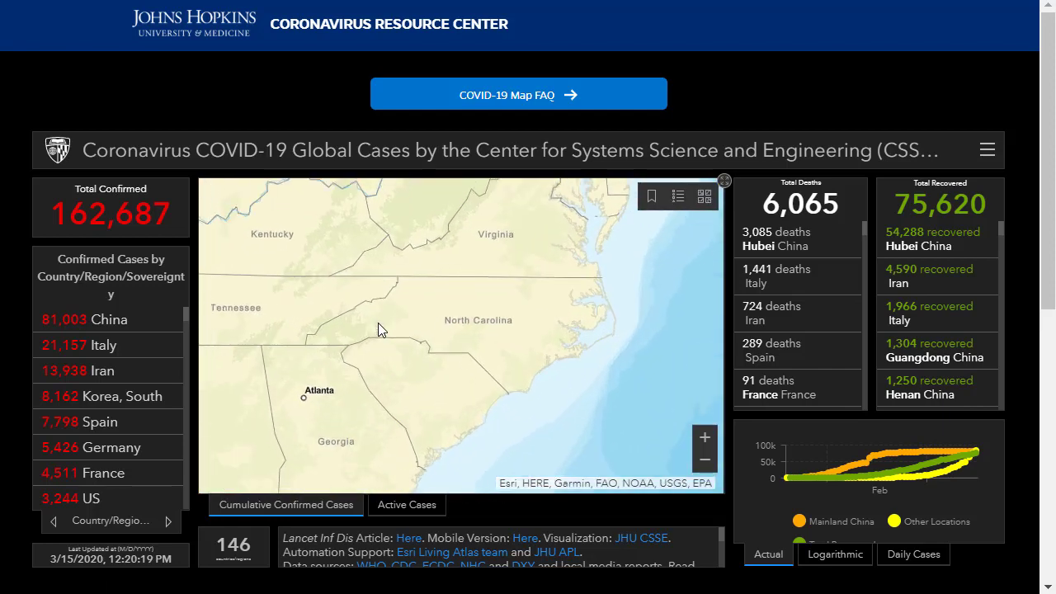
{"action": "scroll", "coordinate": [379, 323], "scroll_direction": "down", "scroll_amount": 3}
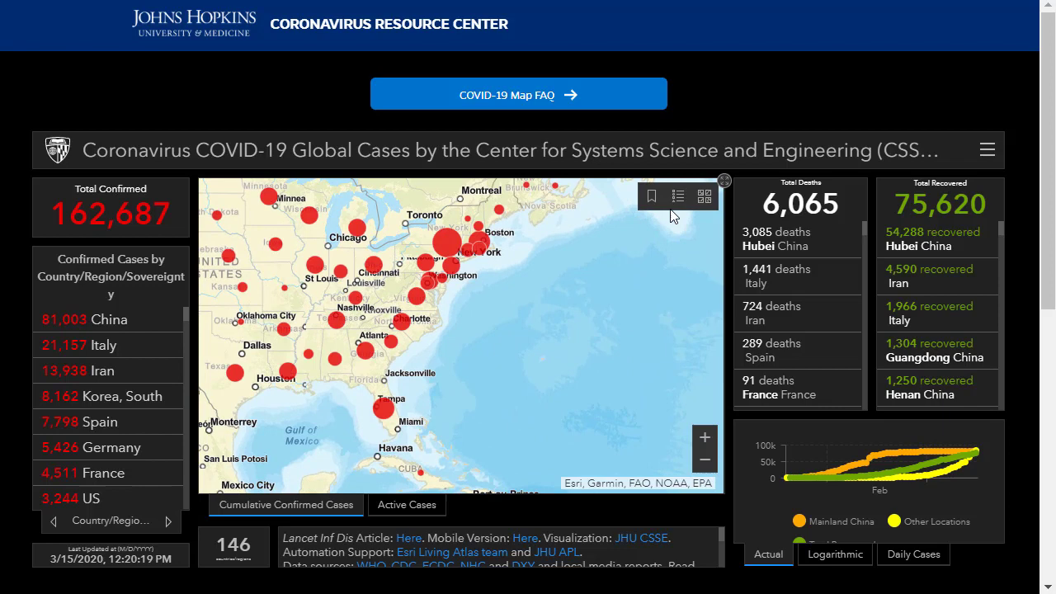
- Jump the map to the China, North America and Europe bookmarks in turn
{"action": "left_click", "coordinate": [654, 202]}
{"action": "left_click", "coordinate": [500, 275]}
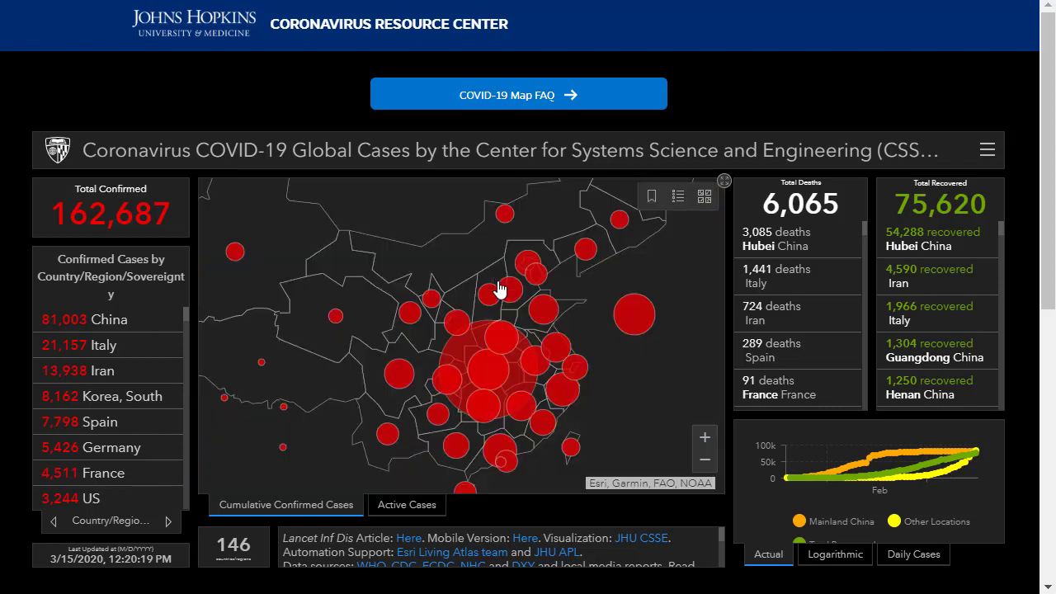
{"action": "left_click", "coordinate": [651, 198]}
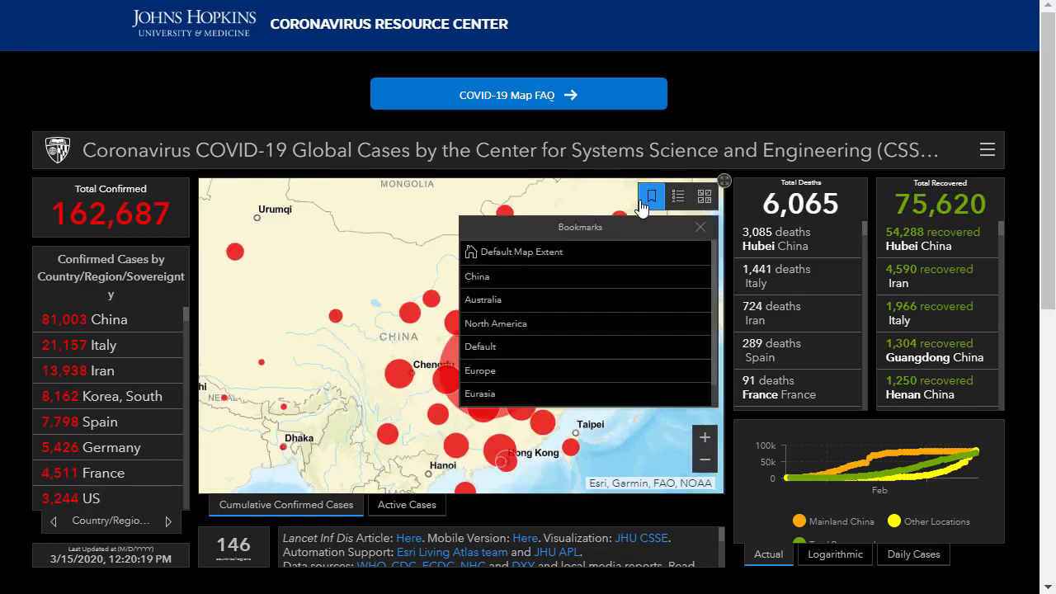
{"action": "left_click", "coordinate": [495, 323]}
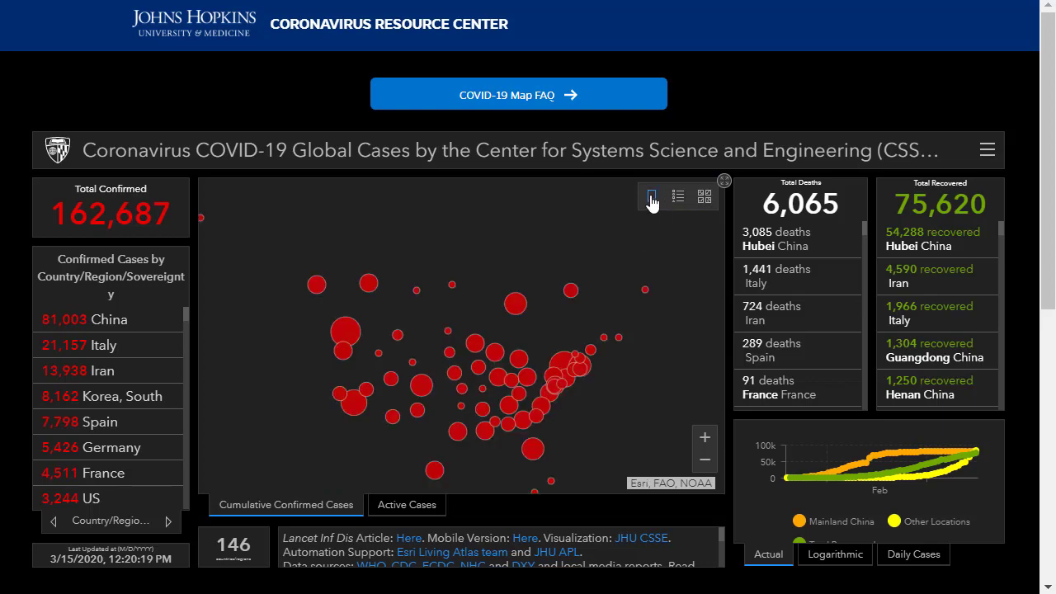
{"action": "left_click", "coordinate": [652, 201]}
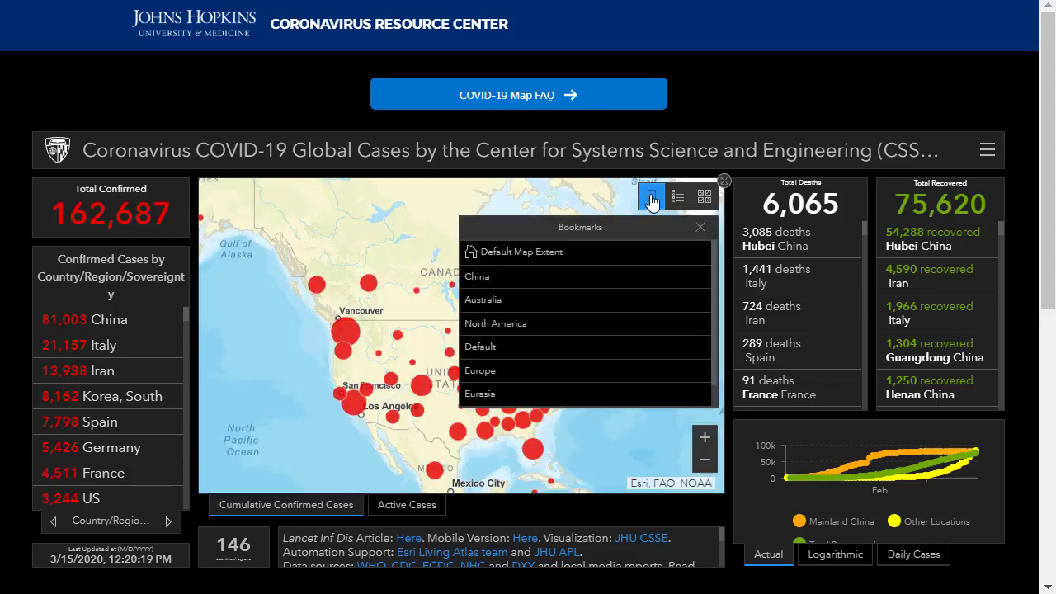
{"action": "left_click", "coordinate": [523, 370]}
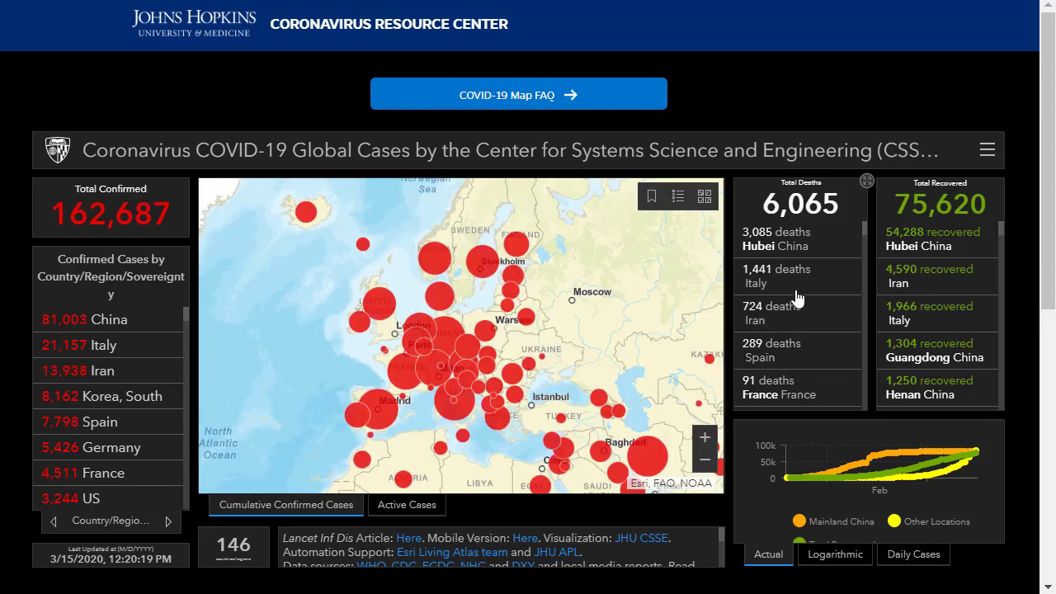
- Centre the map on the Hubei and Henan, China deaths entries
{"action": "left_click", "coordinate": [805, 247]}
{"action": "scroll", "coordinate": [772, 306], "scroll_direction": "down", "scroll_amount": 3}
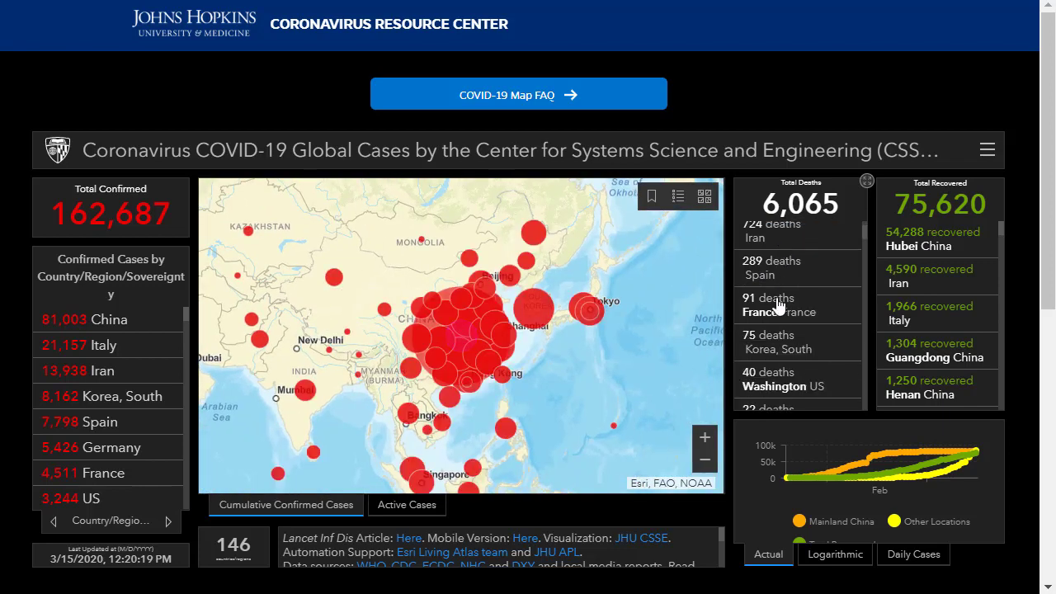
{"action": "left_click", "coordinate": [776, 301]}
- Fly the map to Chongqing and Florida deaths, then Guangdong and Spain recoveries
{"action": "scroll", "coordinate": [776, 350], "scroll_direction": "down", "scroll_amount": 3}
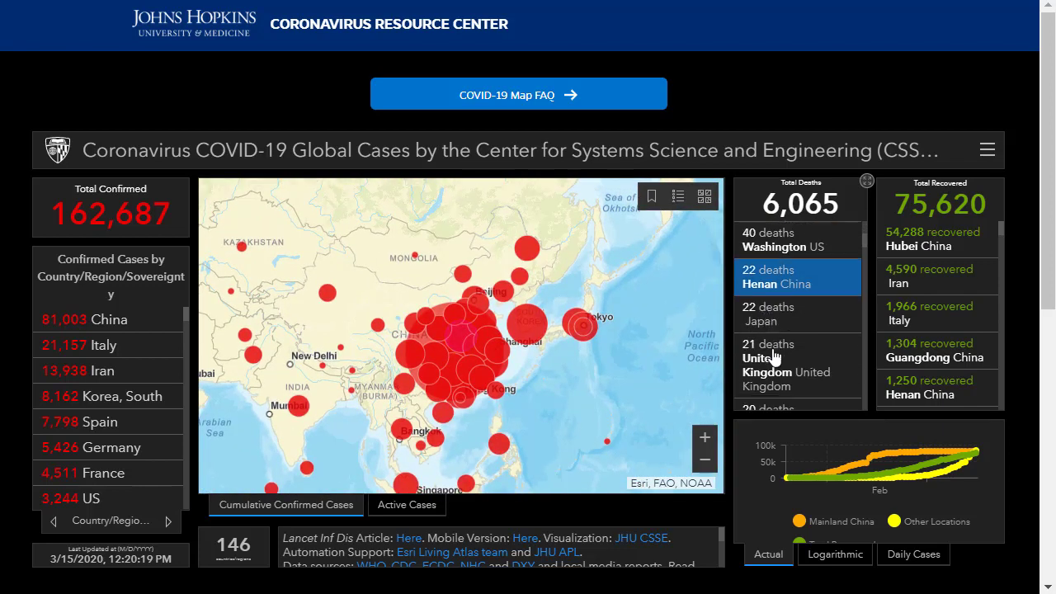
{"action": "left_click", "coordinate": [776, 351]}
{"action": "scroll", "coordinate": [776, 351], "scroll_direction": "down", "scroll_amount": 3}
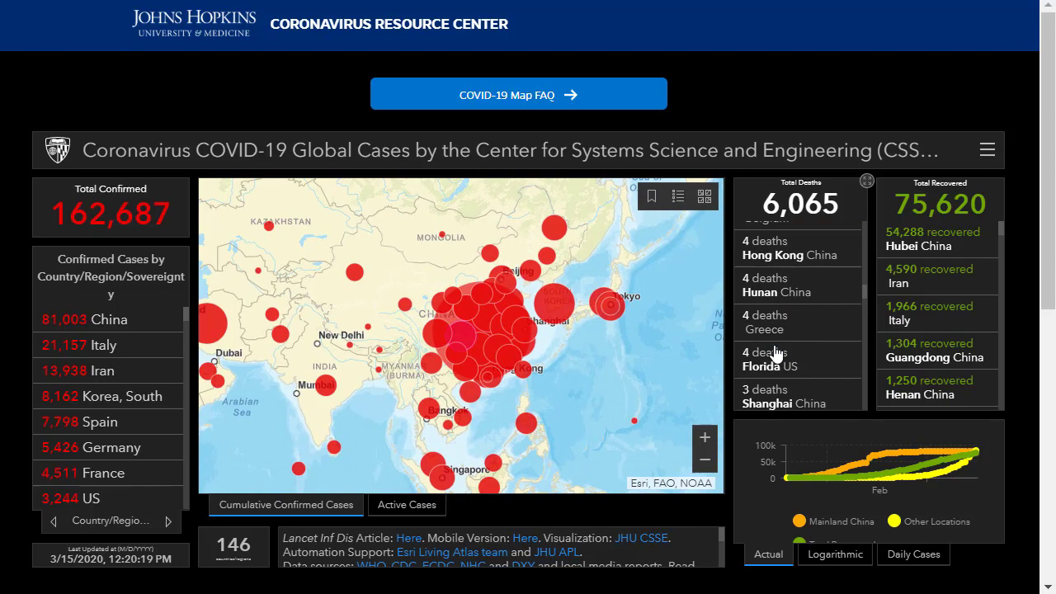
{"action": "left_click", "coordinate": [776, 346]}
{"action": "scroll", "coordinate": [776, 351], "scroll_direction": "up", "scroll_amount": 3}
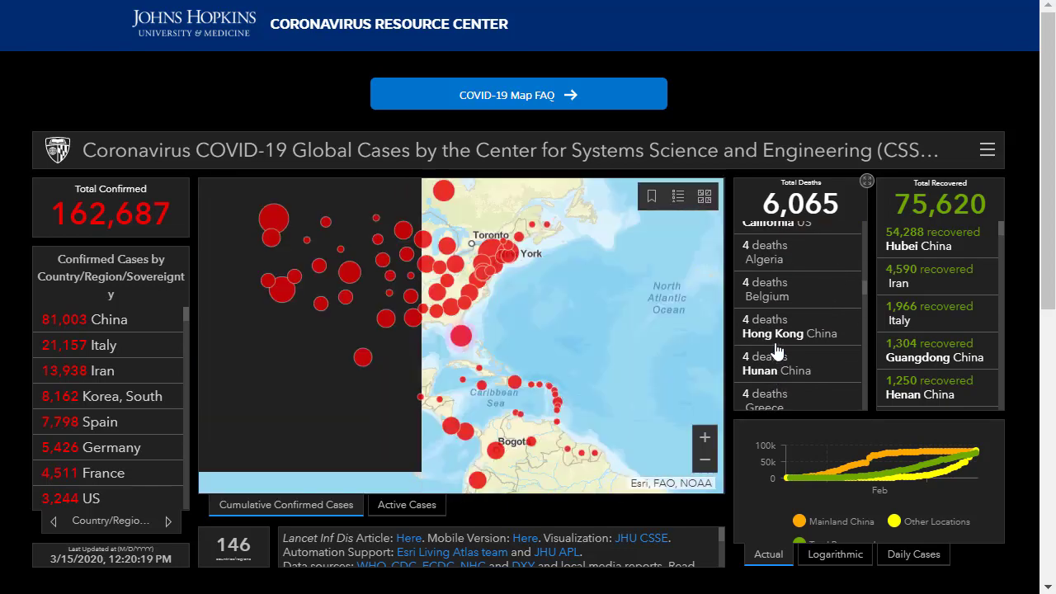
{"action": "scroll", "coordinate": [935, 244], "scroll_direction": "down", "scroll_amount": 3}
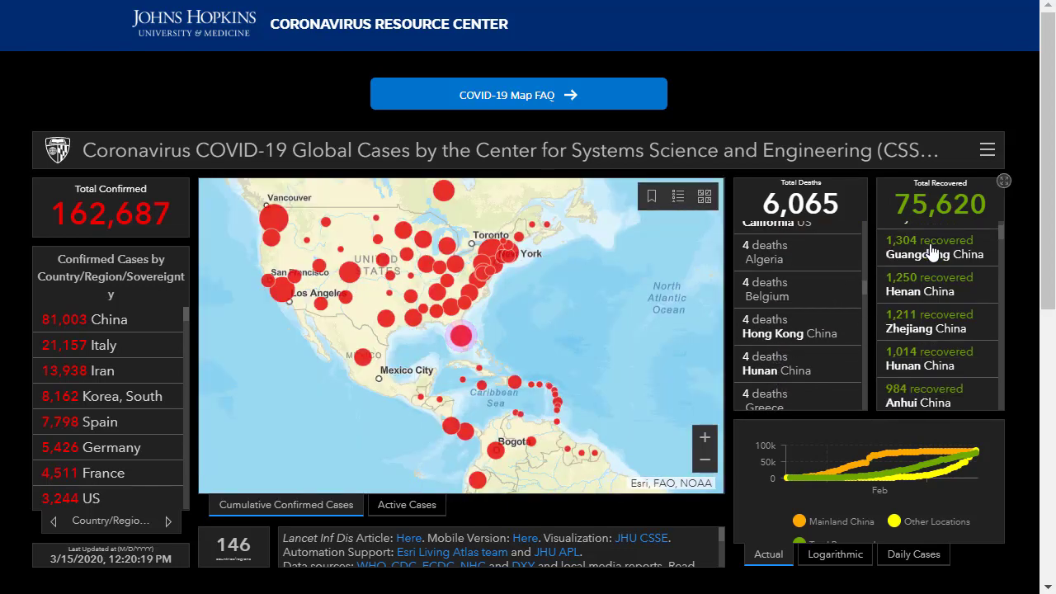
{"action": "left_click", "coordinate": [926, 252]}
{"action": "scroll", "coordinate": [902, 309], "scroll_direction": "down", "scroll_amount": 3}
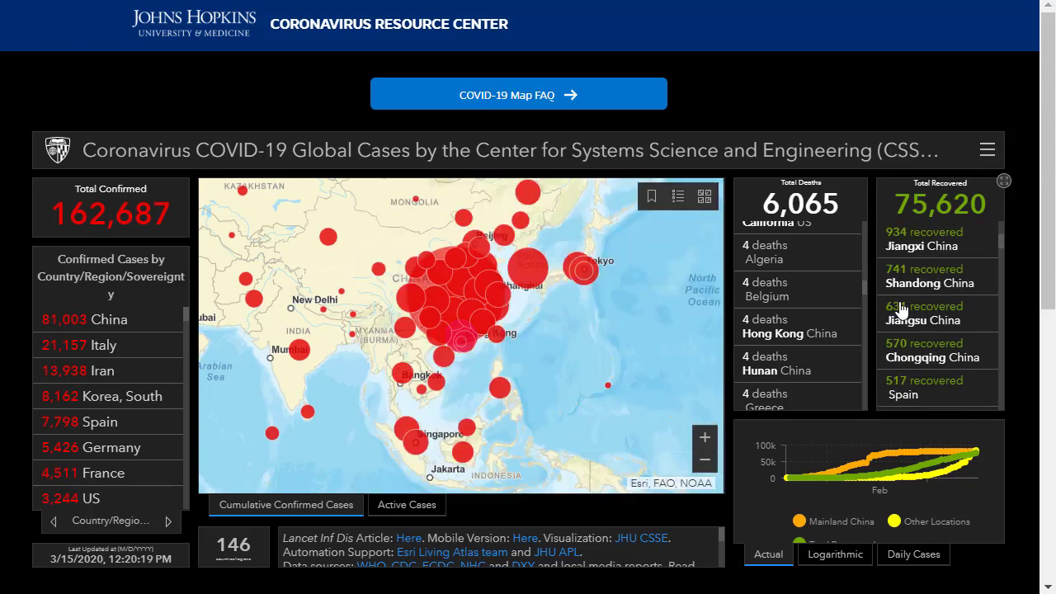
{"action": "left_click", "coordinate": [923, 383]}
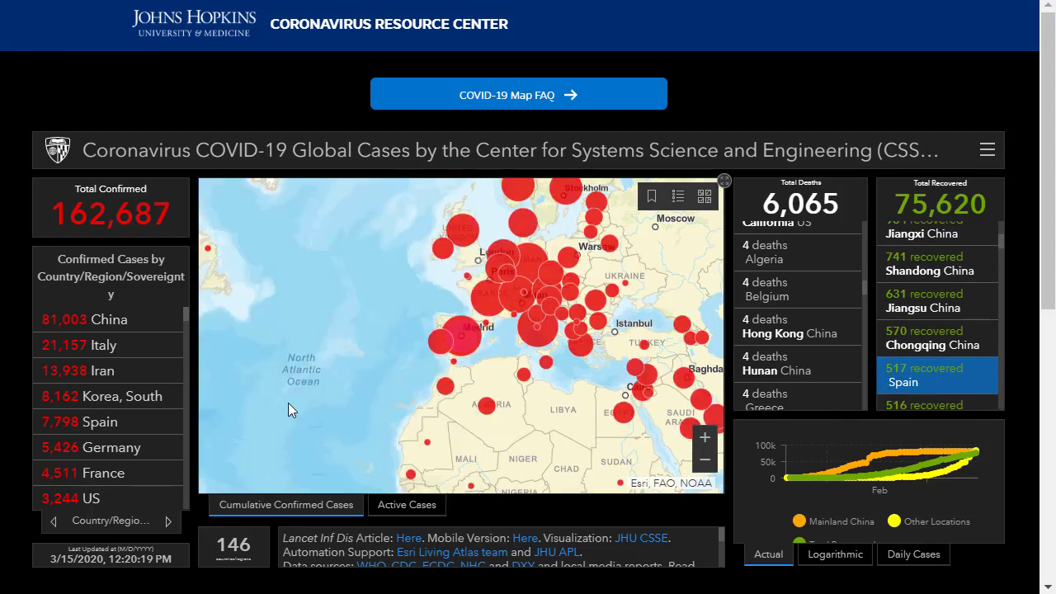
- Filter the dashboard totals to Korea, South, then Iran, then Germany
{"action": "left_click", "coordinate": [51, 403]}
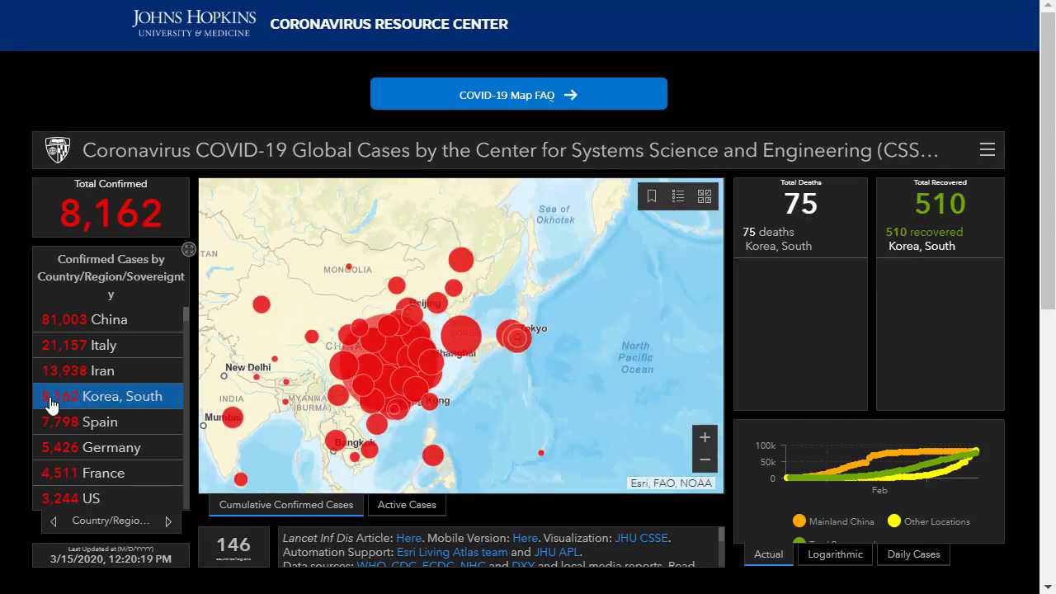
{"action": "left_click", "coordinate": [55, 380]}
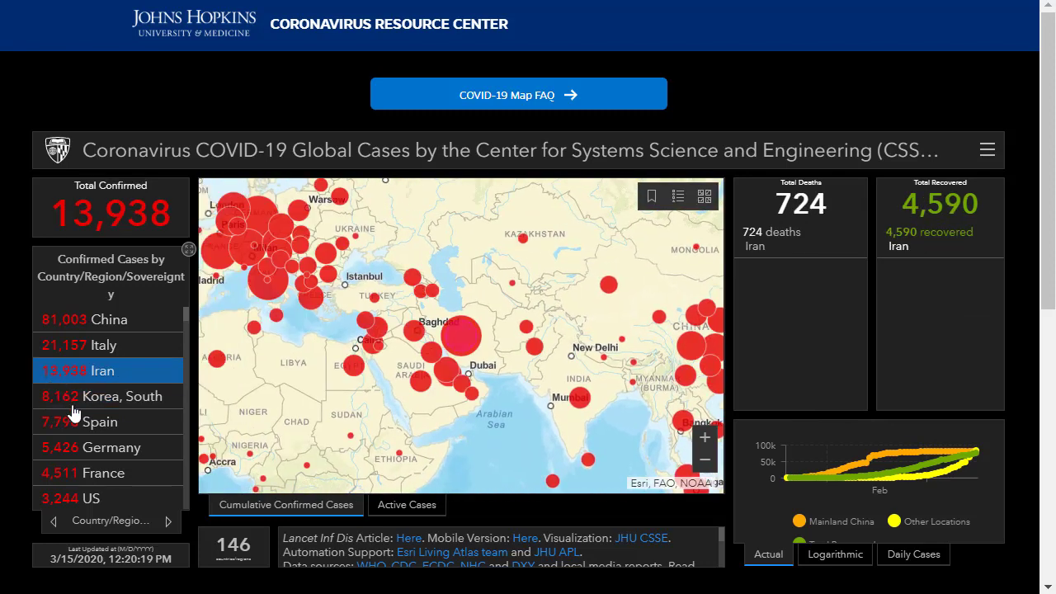
{"action": "left_click", "coordinate": [72, 450]}
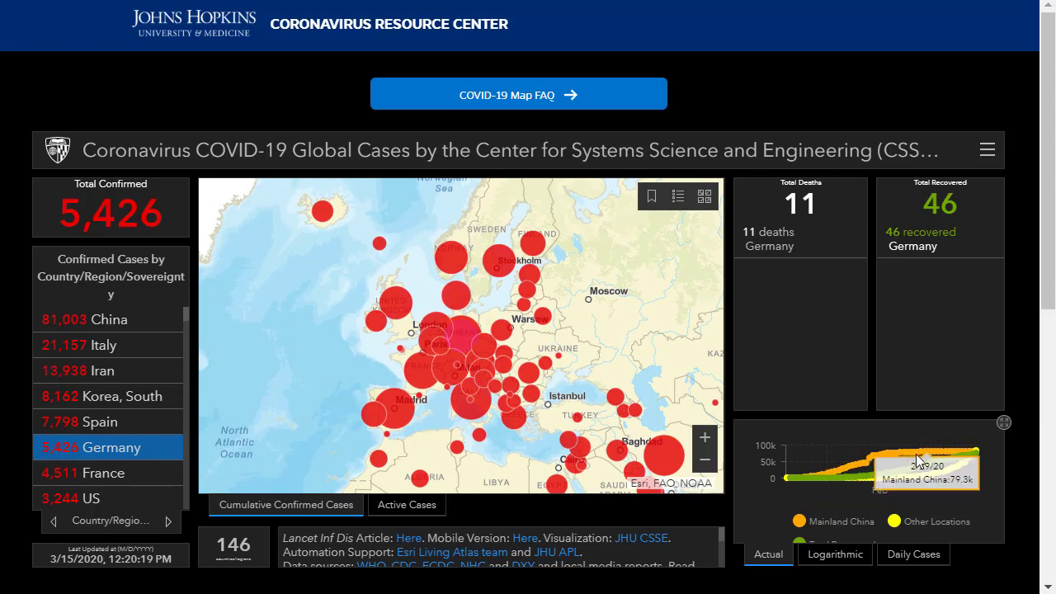
- Scroll down to the Track Reported Cases section and back up
{"action": "scroll", "coordinate": [884, 482], "scroll_direction": "down", "scroll_amount": 3}
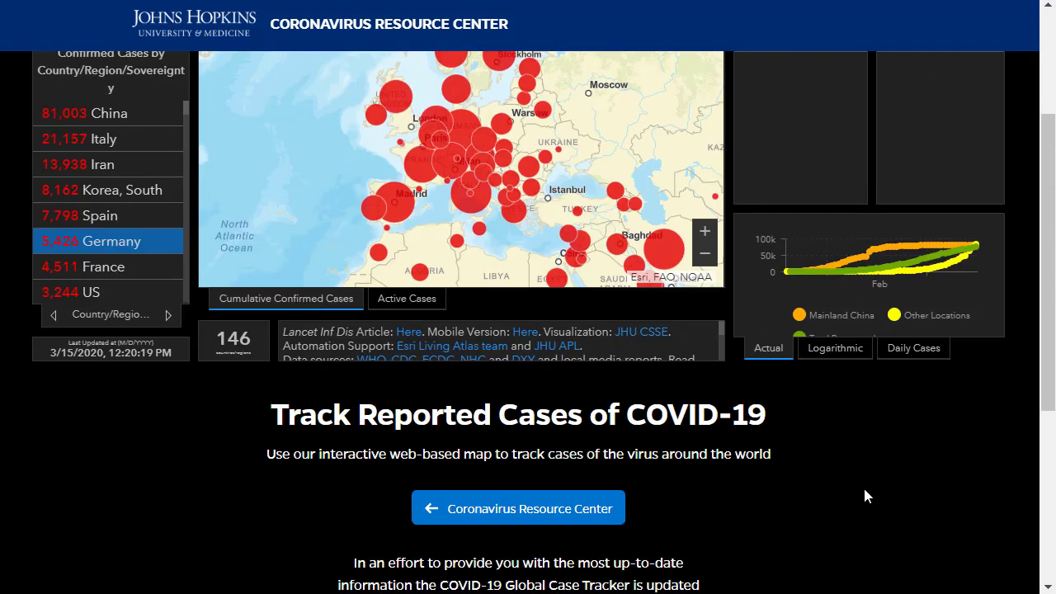
{"action": "scroll", "coordinate": [865, 495], "scroll_direction": "up", "scroll_amount": 3}
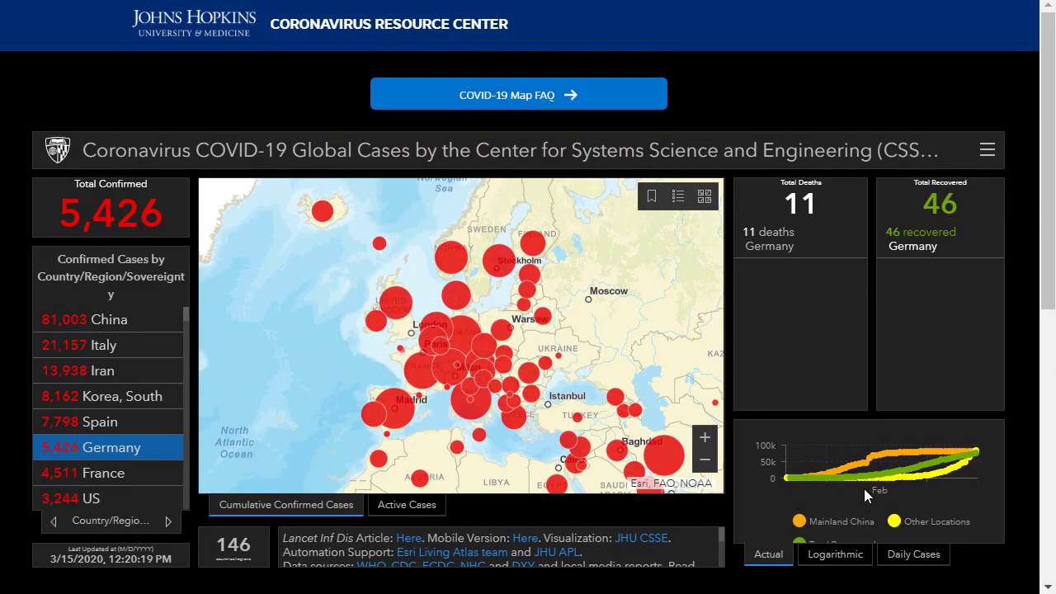
{"action": "scroll", "coordinate": [767, 437], "scroll_direction": "down", "scroll_amount": 6}
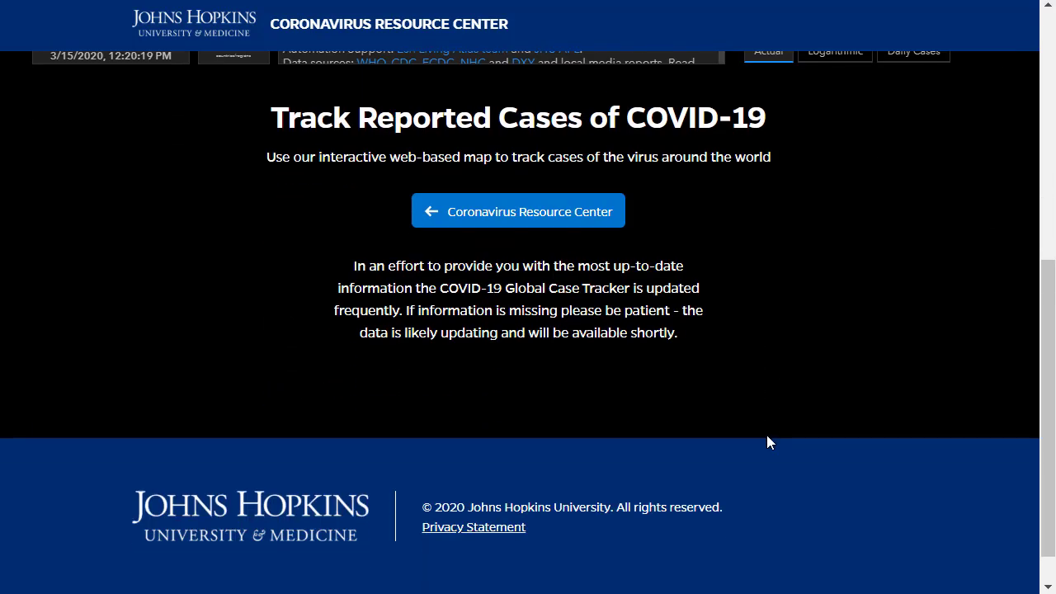
{"action": "scroll", "coordinate": [766, 435], "scroll_direction": "up", "scroll_amount": 6}
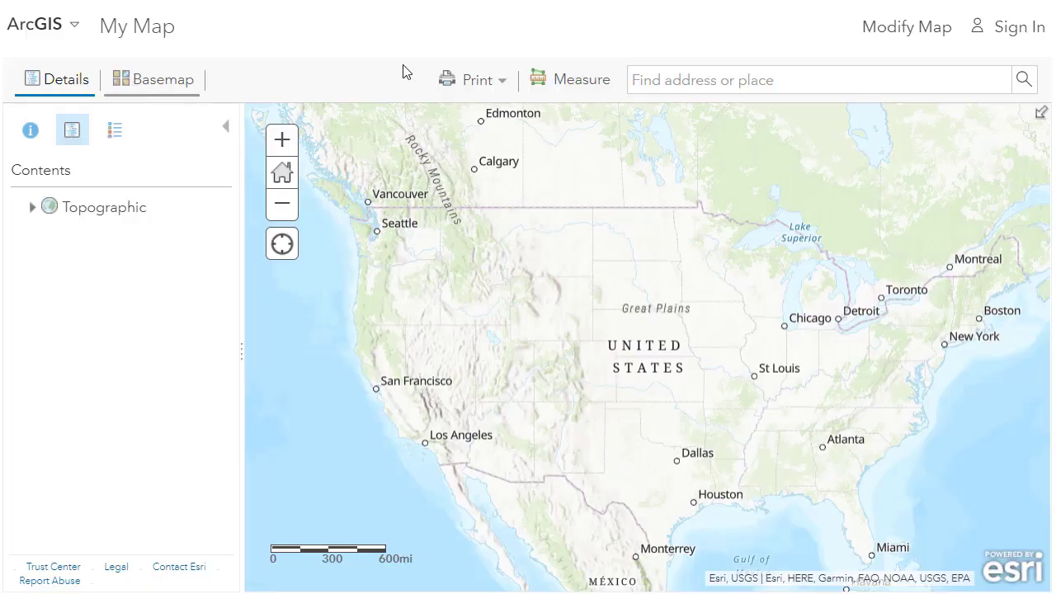
- Search ArcGIS Online layers for 'coronavirus' and add Coronavirus COVID-19 Cases to My Map
{"action": "left_click", "coordinate": [883, 32]}
{"action": "left_click", "coordinate": [138, 83]}
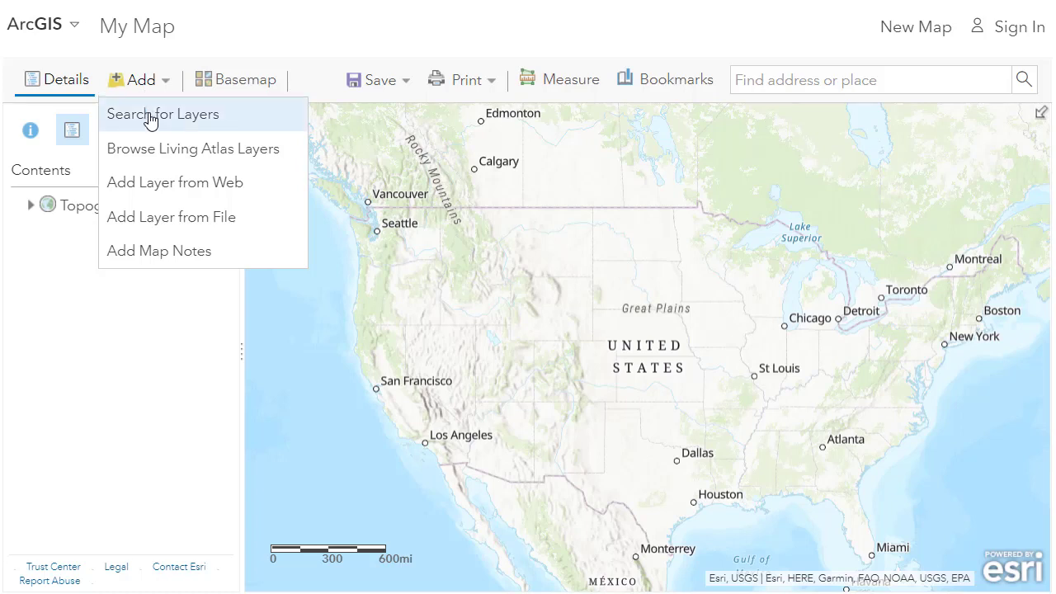
{"action": "left_click", "coordinate": [149, 120]}
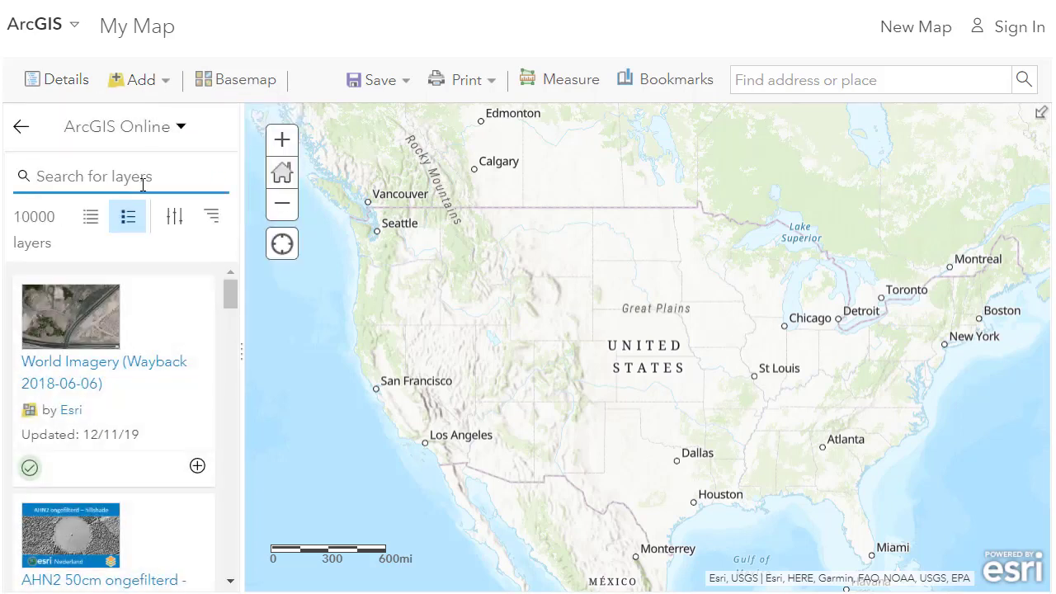
{"action": "type", "text": "coronavirus"}
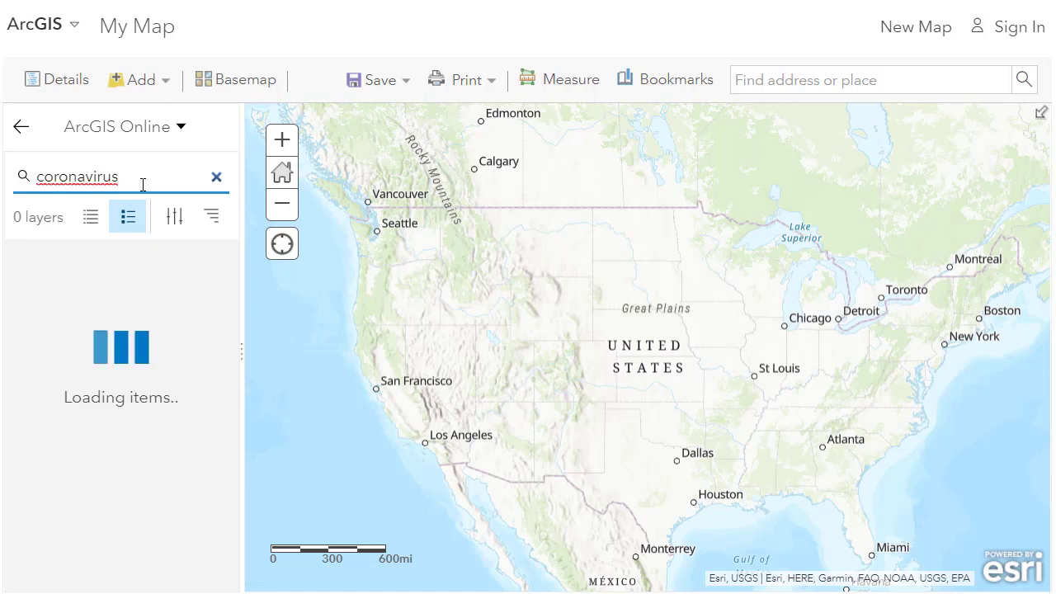
{"action": "scroll", "coordinate": [194, 304], "scroll_direction": "down", "scroll_amount": 5}
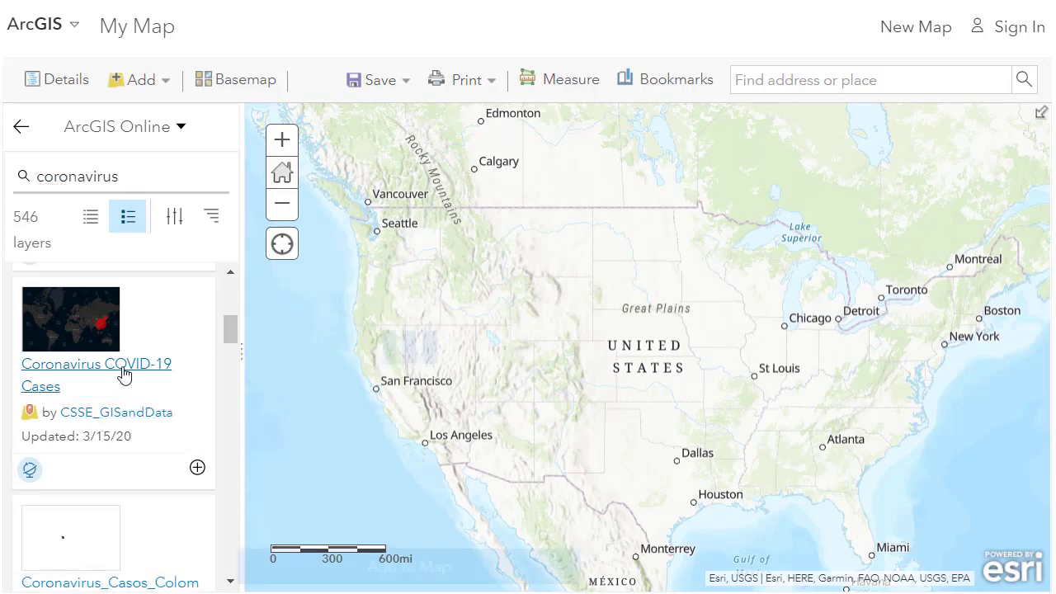
{"action": "left_click", "coordinate": [93, 373]}
{"action": "scroll", "coordinate": [382, 416], "scroll_direction": "down", "scroll_amount": 10}
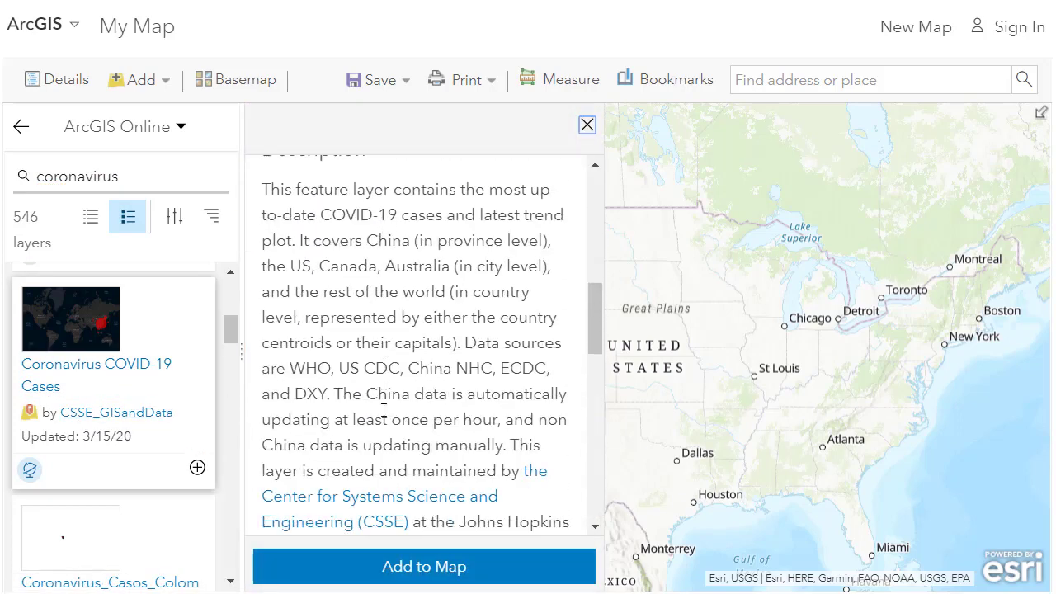
{"action": "scroll", "coordinate": [382, 415], "scroll_direction": "down", "scroll_amount": 5}
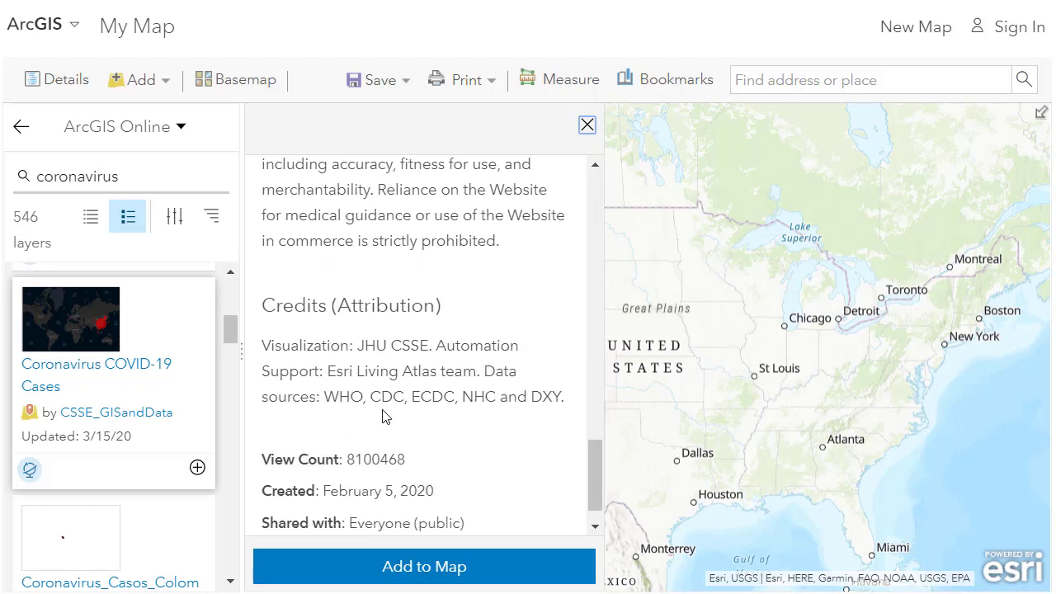
{"action": "left_click", "coordinate": [463, 560]}
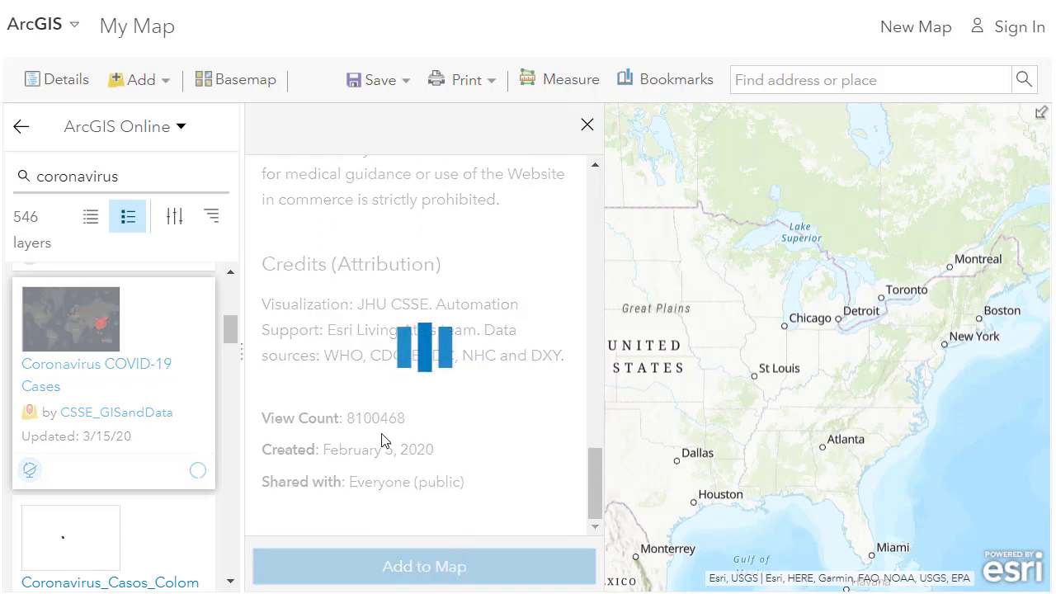
{"action": "left_click", "coordinate": [587, 128]}
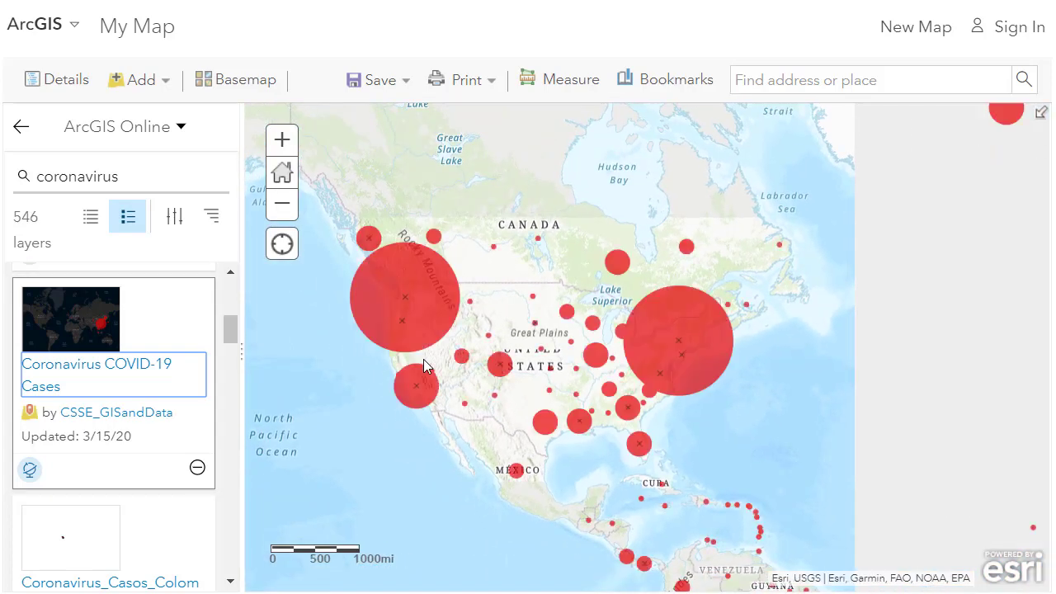
- Switch the basemap to Imagery Hybrid, centre the map on China, and return to the layer list
{"action": "left_click_drag", "start_coordinate": [627, 409], "coordinate": [418, 378]}
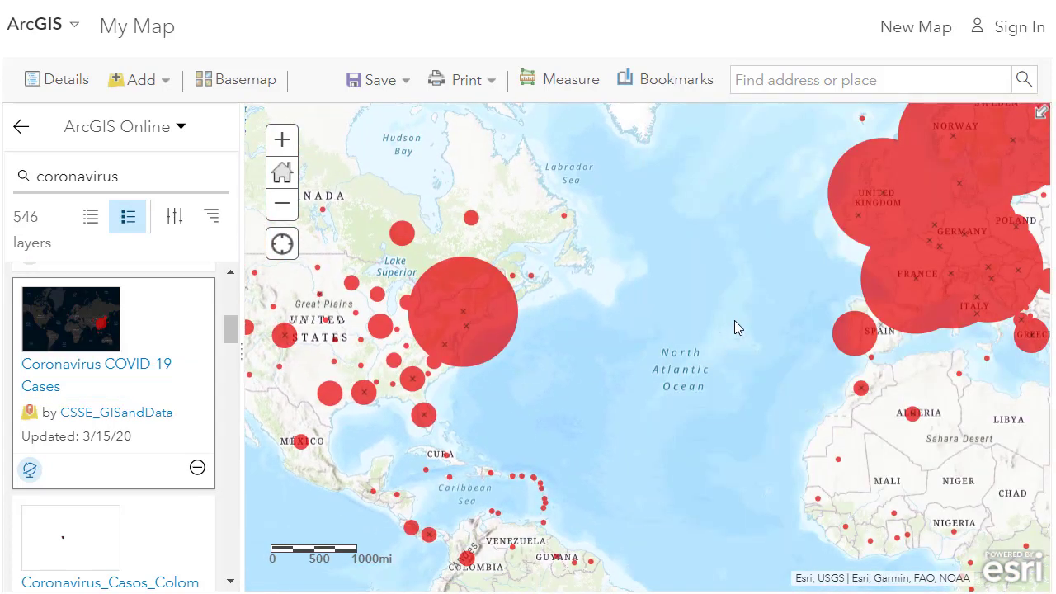
{"action": "left_click_drag", "start_coordinate": [735, 325], "coordinate": [442, 388]}
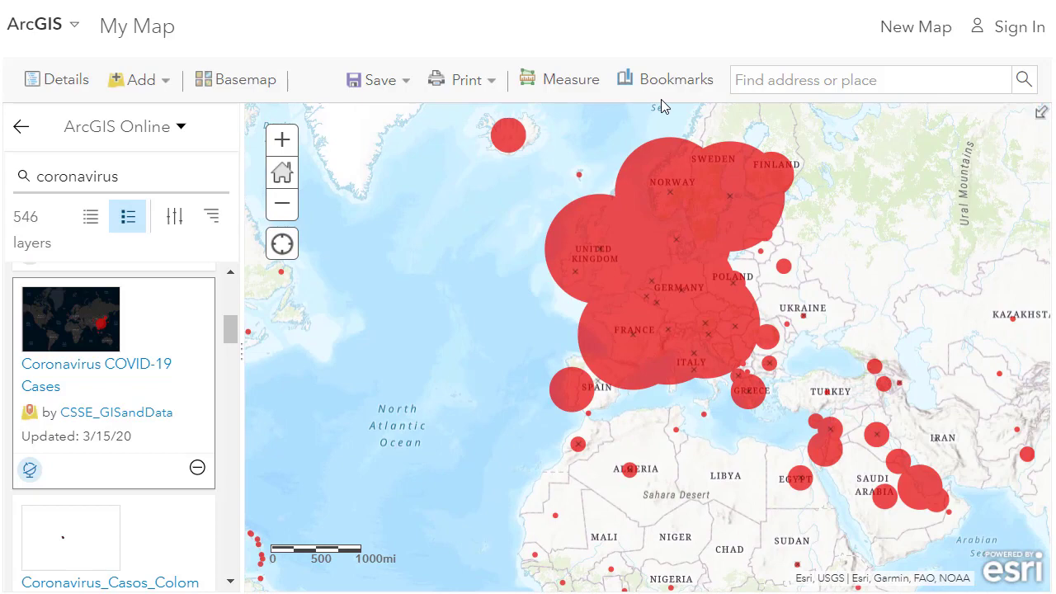
{"action": "left_click", "coordinate": [254, 85]}
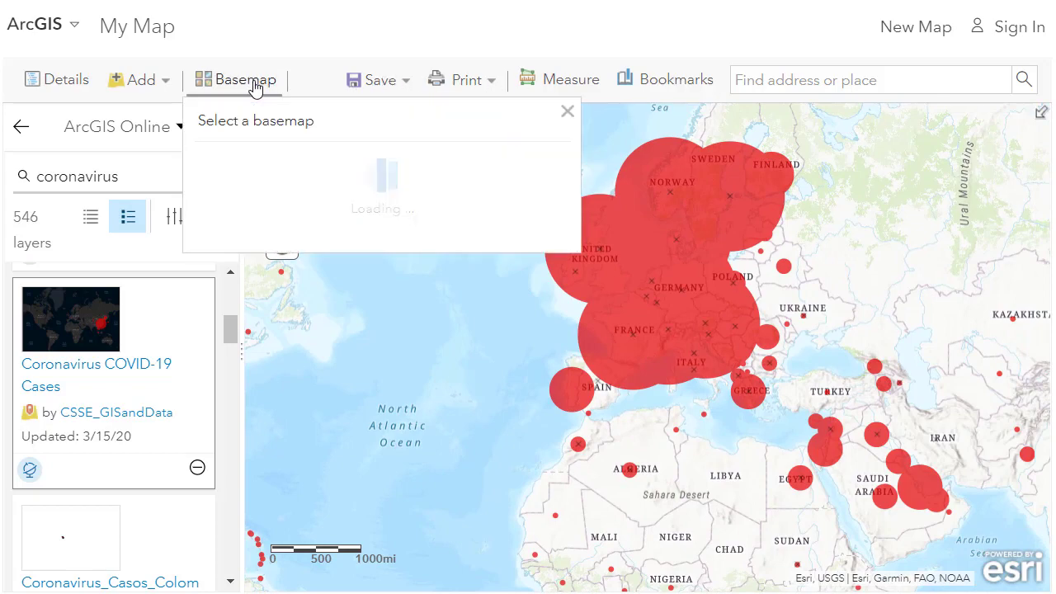
{"action": "left_click", "coordinate": [346, 207]}
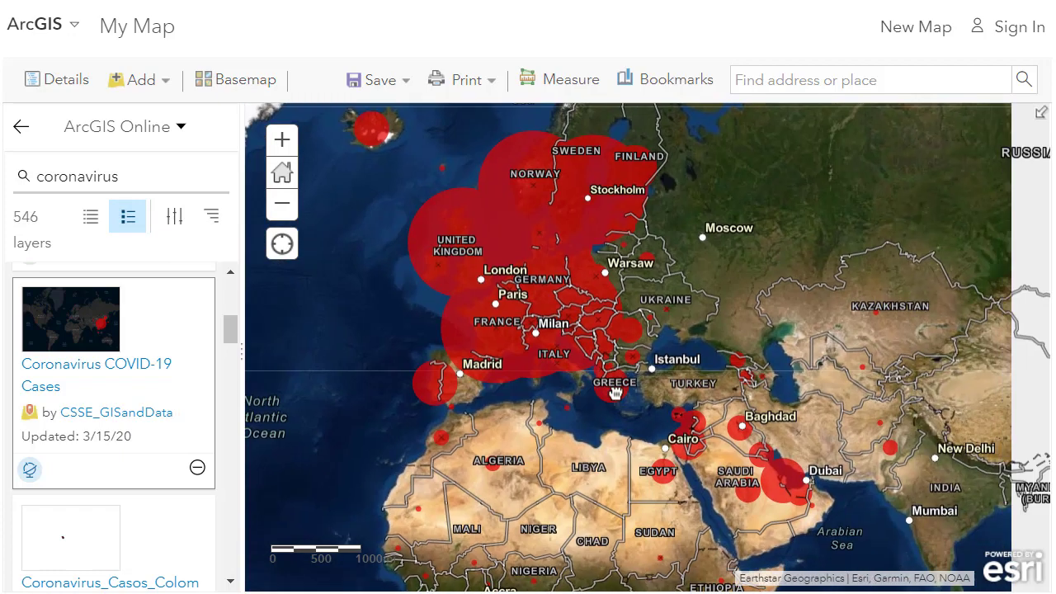
{"action": "left_click_drag", "start_coordinate": [615, 392], "coordinate": [461, 388]}
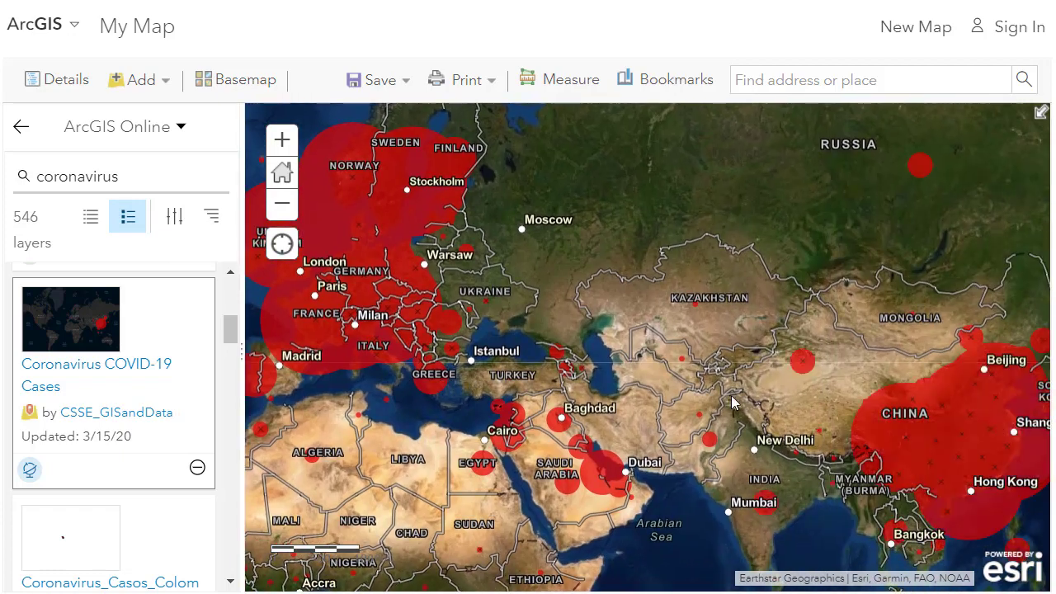
{"action": "left_click_drag", "start_coordinate": [932, 455], "coordinate": [672, 404]}
{"action": "scroll", "coordinate": [672, 403], "scroll_direction": "up", "scroll_amount": 1}
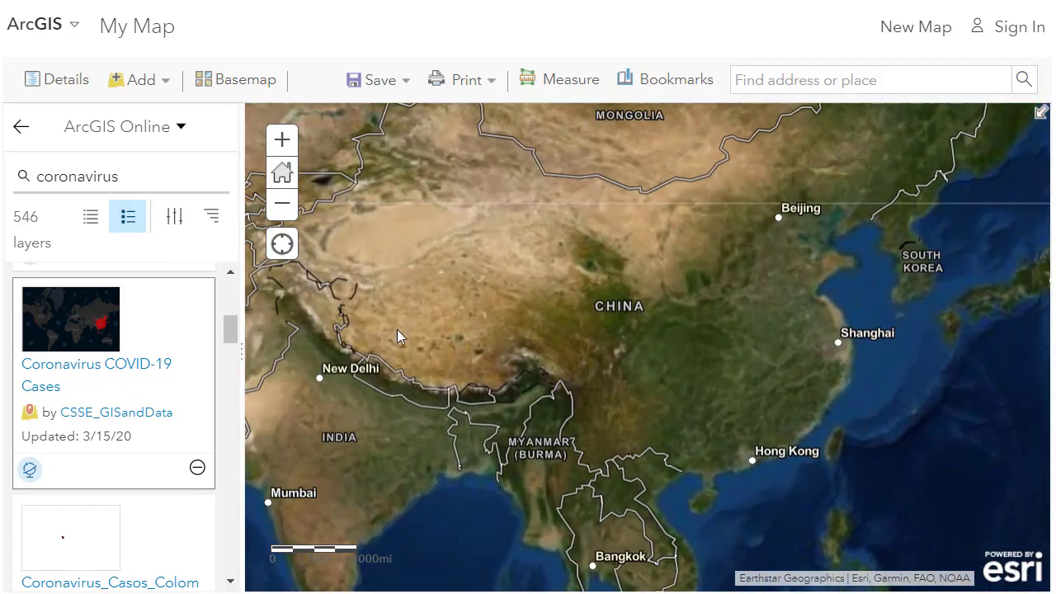
{"action": "left_click", "coordinate": [20, 126]}
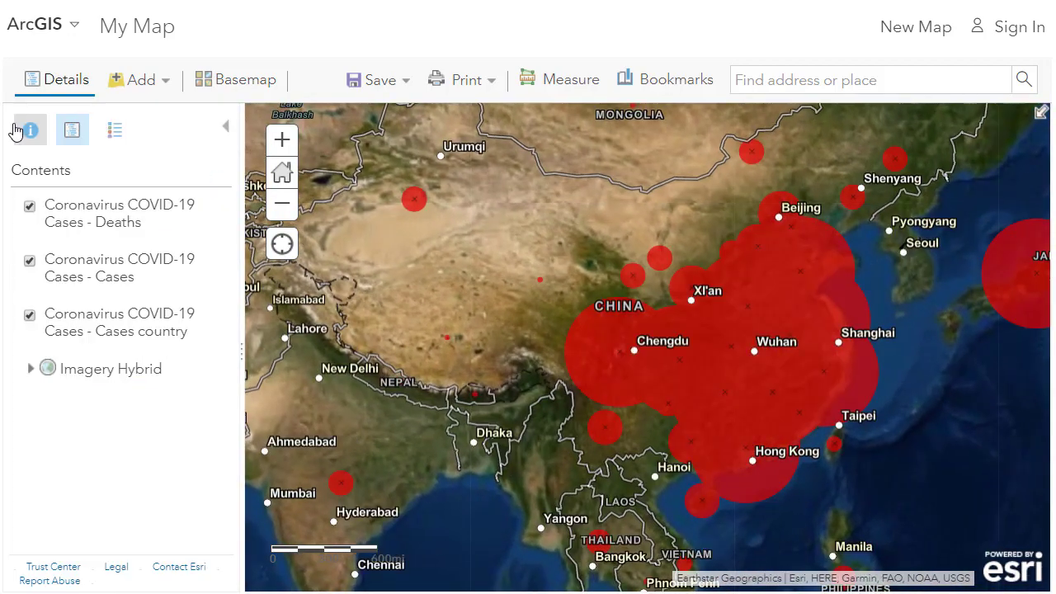
- Check the map legend, then return to the Contents layer list
{"action": "left_click", "coordinate": [112, 132]}
{"action": "scroll", "coordinate": [149, 337], "scroll_direction": "down", "scroll_amount": 3}
{"action": "scroll", "coordinate": [144, 325], "scroll_direction": "up", "scroll_amount": 3}
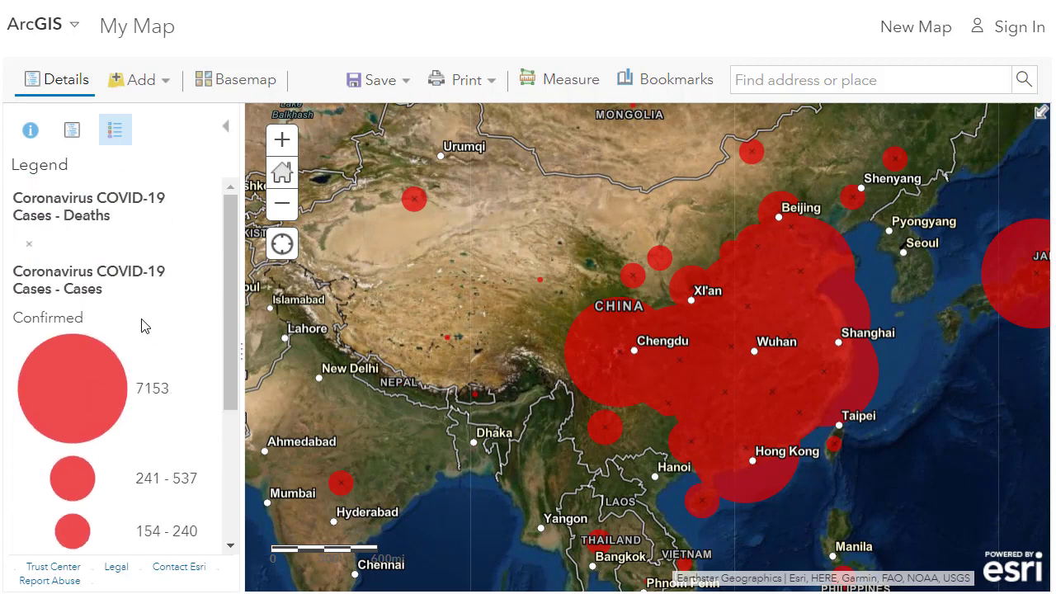
{"action": "left_click", "coordinate": [69, 139]}
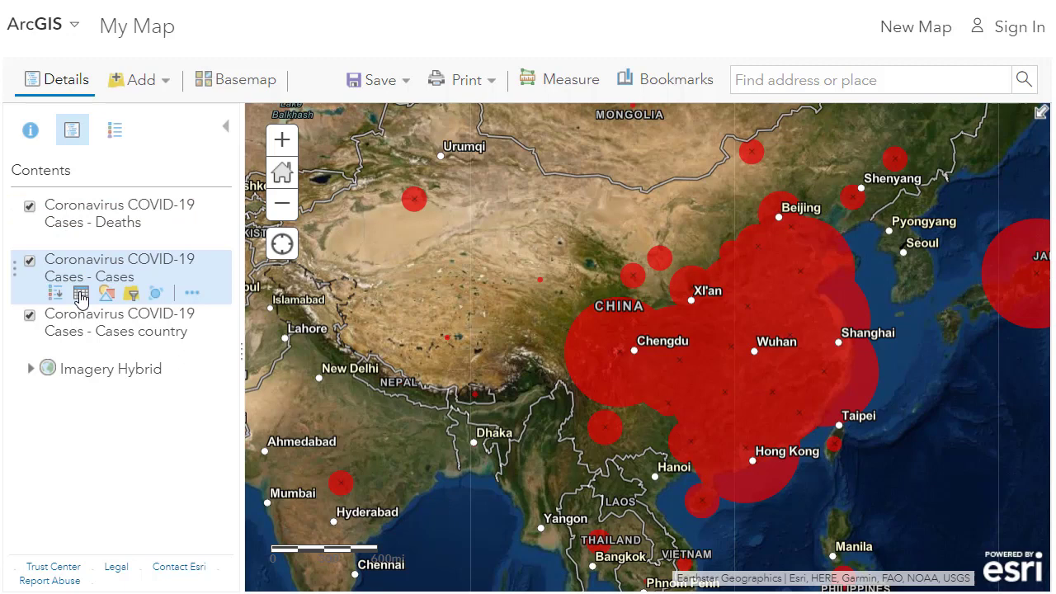
- Open the Cases attribute table and sort Confirmed descending, putting Hubei, China first
{"action": "left_click", "coordinate": [81, 296]}
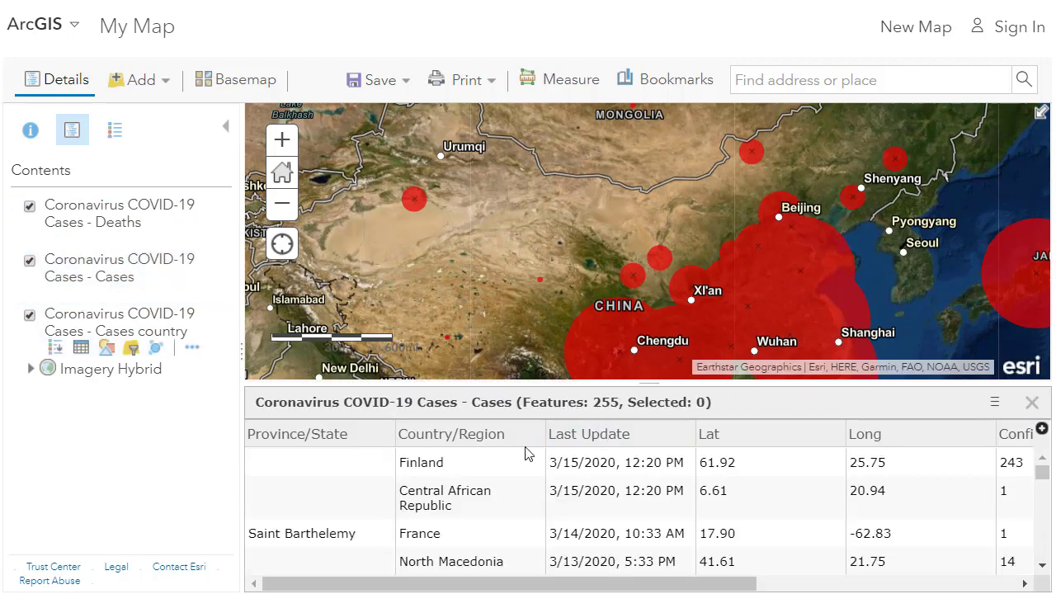
{"action": "scroll", "coordinate": [881, 591], "scroll_direction": "right", "scroll_amount": 2}
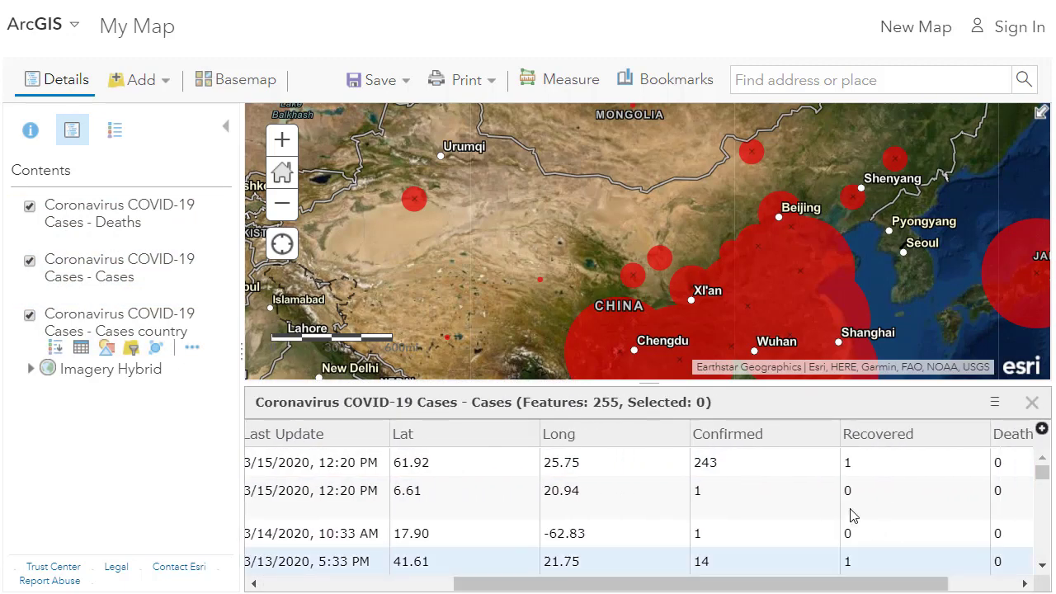
{"action": "left_click", "coordinate": [774, 439]}
{"action": "left_click", "coordinate": [793, 487]}
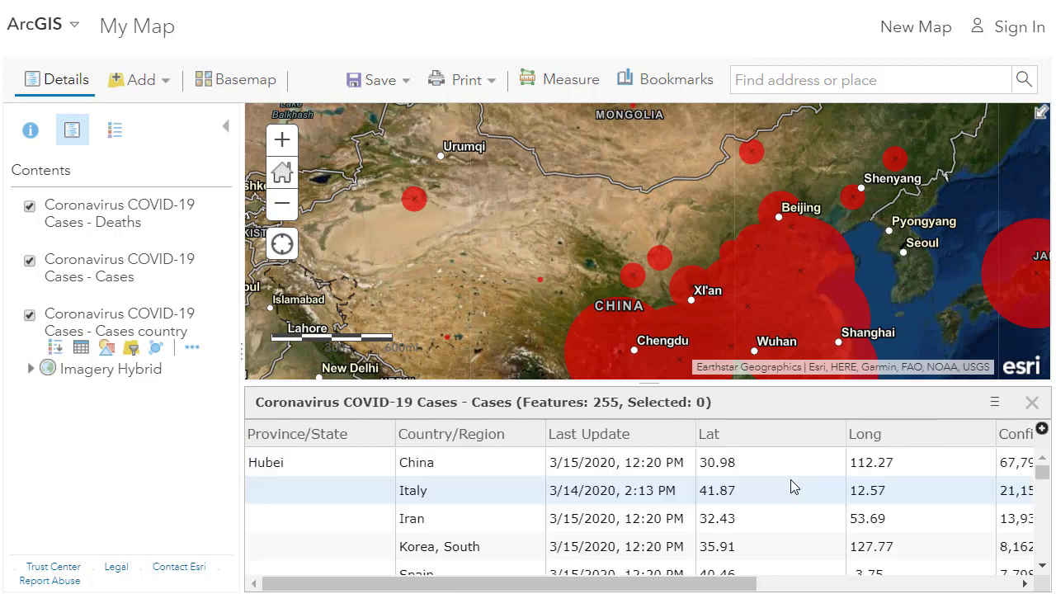
{"action": "scroll", "coordinate": [783, 588], "scroll_direction": "right", "scroll_amount": 3}
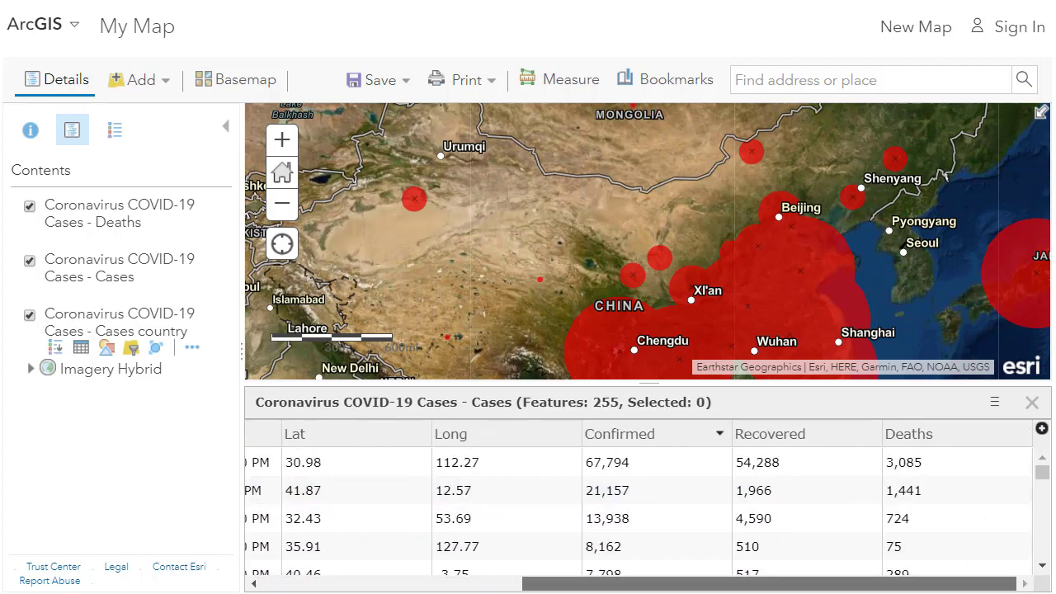
{"action": "scroll", "coordinate": [640, 495], "scroll_direction": "left", "scroll_amount": 3}
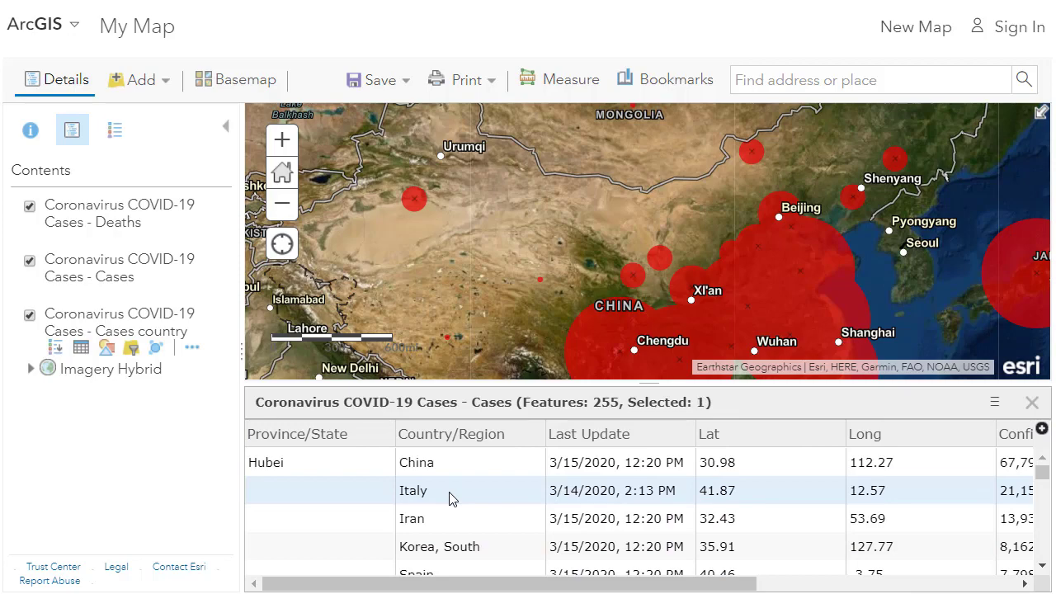
- Select the Italy record in the table and centre the map on it
{"action": "left_click", "coordinate": [452, 498]}
{"action": "left_click", "coordinate": [995, 404]}
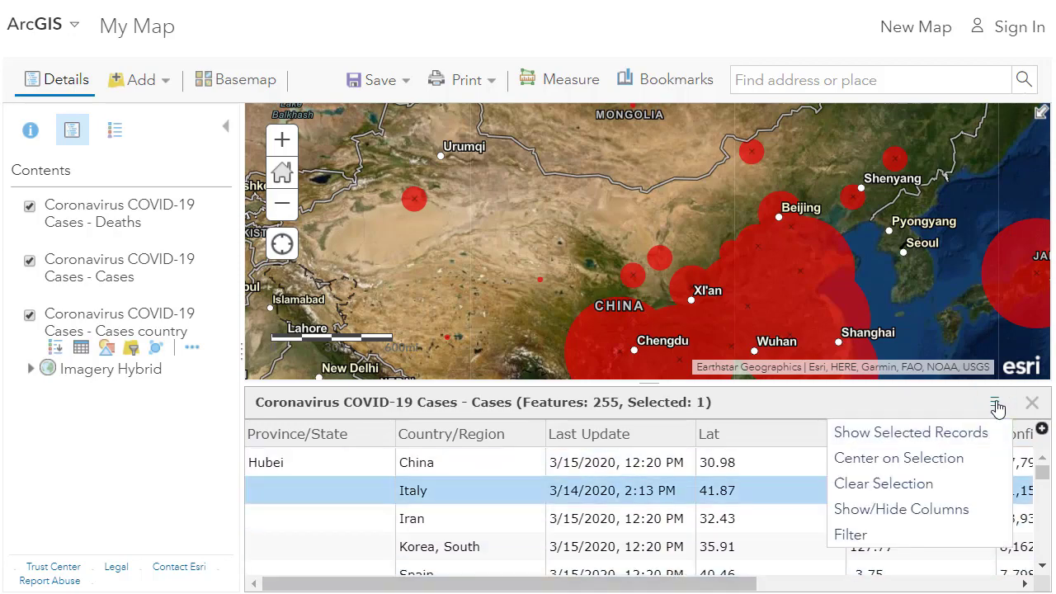
{"action": "left_click", "coordinate": [920, 459]}
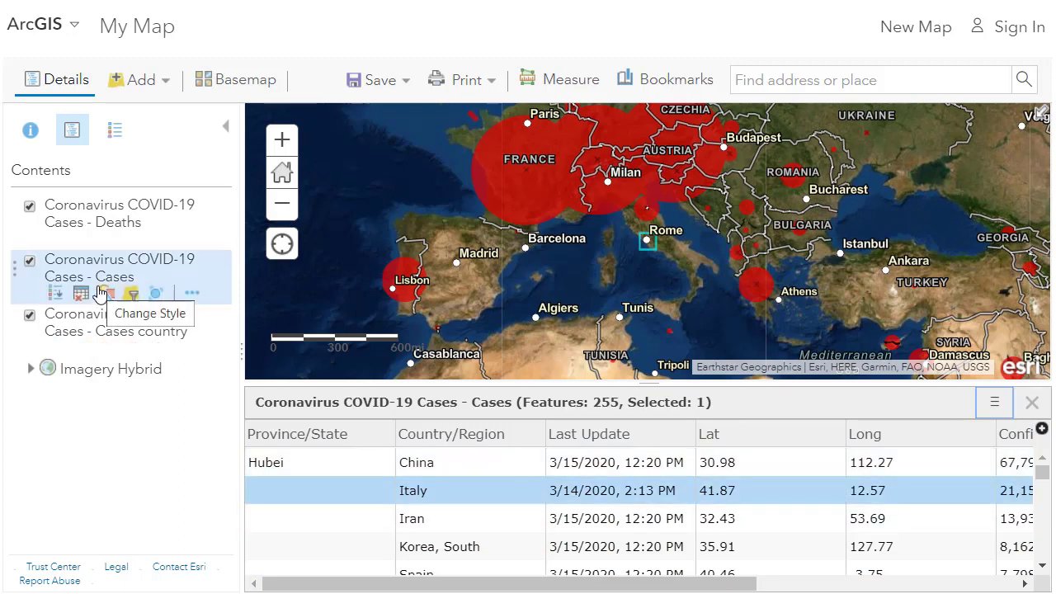
- Open the Cases layer's style settings and the Counts and Amounts (Size) options
{"action": "left_click", "coordinate": [108, 297]}
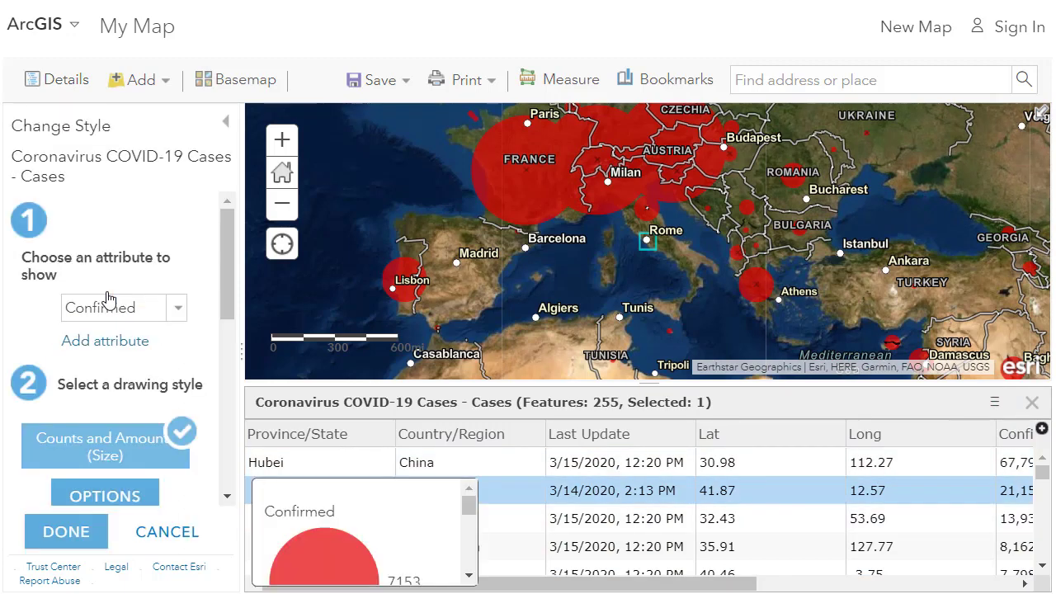
{"action": "scroll", "coordinate": [172, 328], "scroll_direction": "down", "scroll_amount": 3}
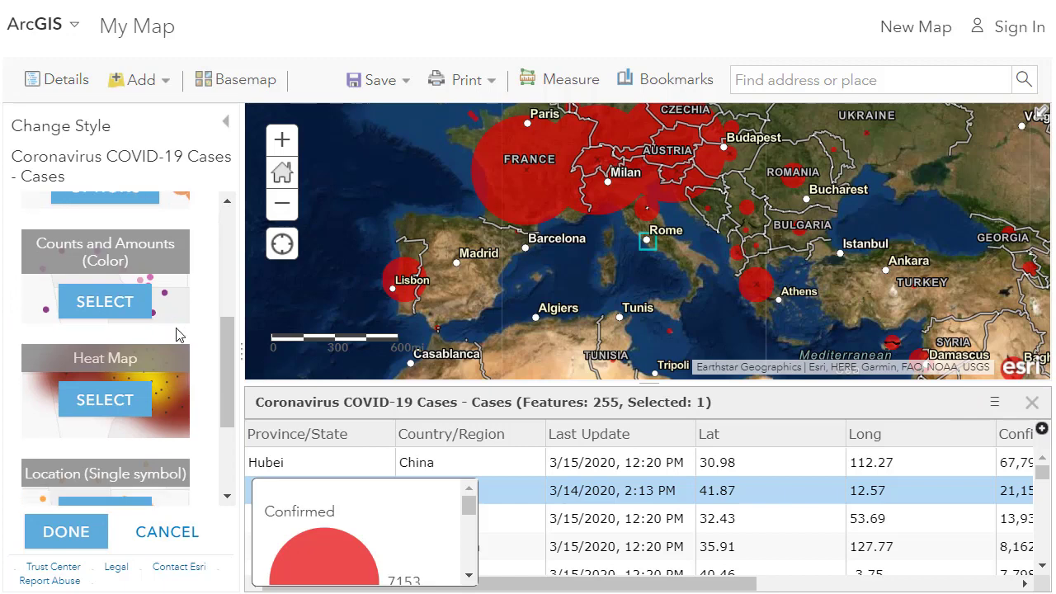
{"action": "mouse_move", "coordinate": [128, 324]}
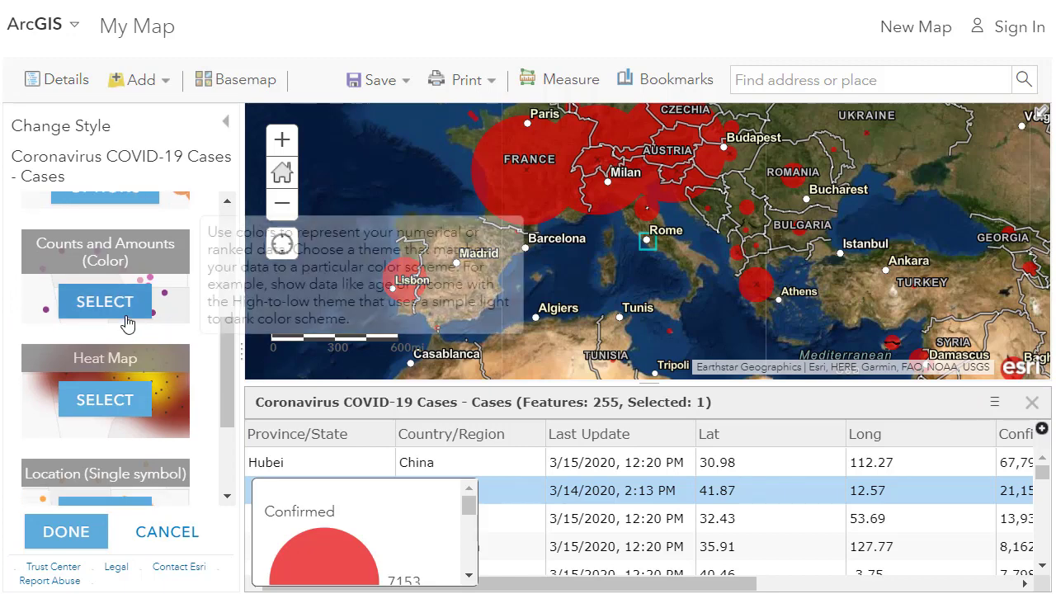
{"action": "scroll", "coordinate": [128, 321], "scroll_direction": "up", "scroll_amount": 2}
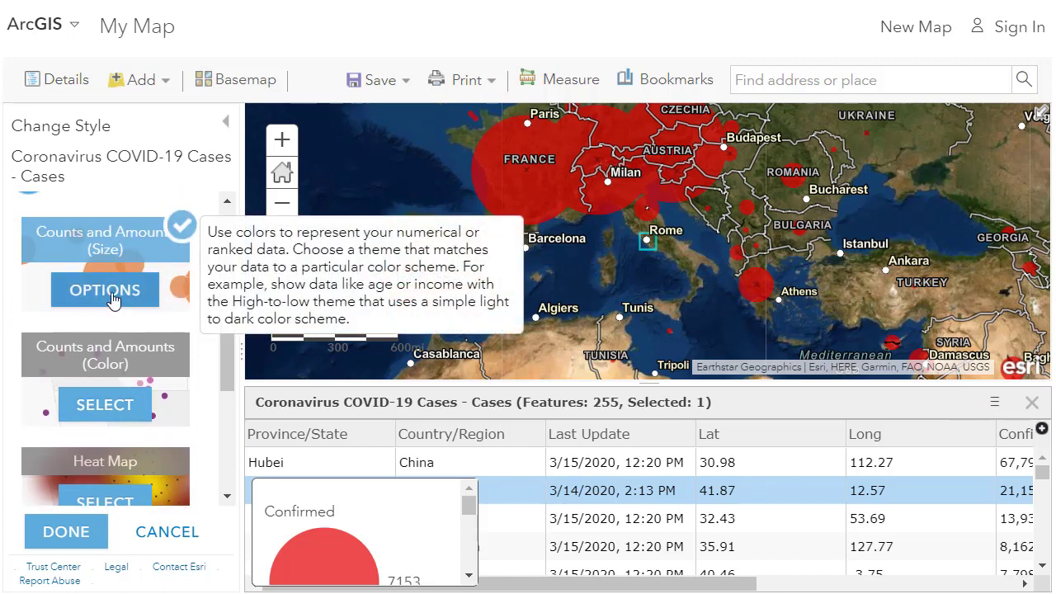
{"action": "left_click", "coordinate": [123, 286]}
- Toggle Classify Data off and on, then try Equal Interval and Standard Deviation classification
{"action": "scroll", "coordinate": [132, 346], "scroll_direction": "down", "scroll_amount": 6}
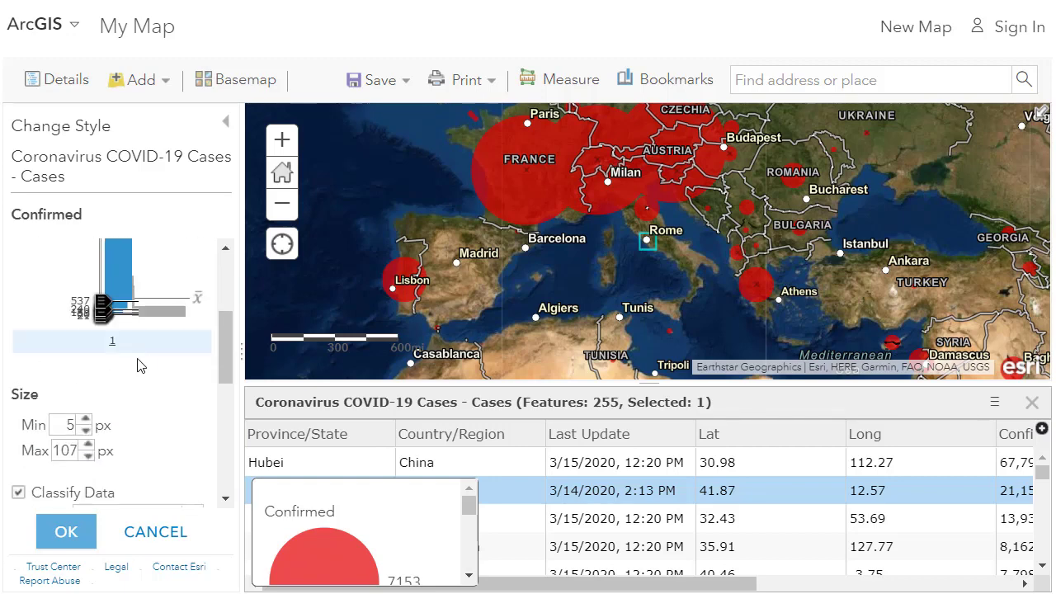
{"action": "scroll", "coordinate": [132, 363], "scroll_direction": "up", "scroll_amount": 3}
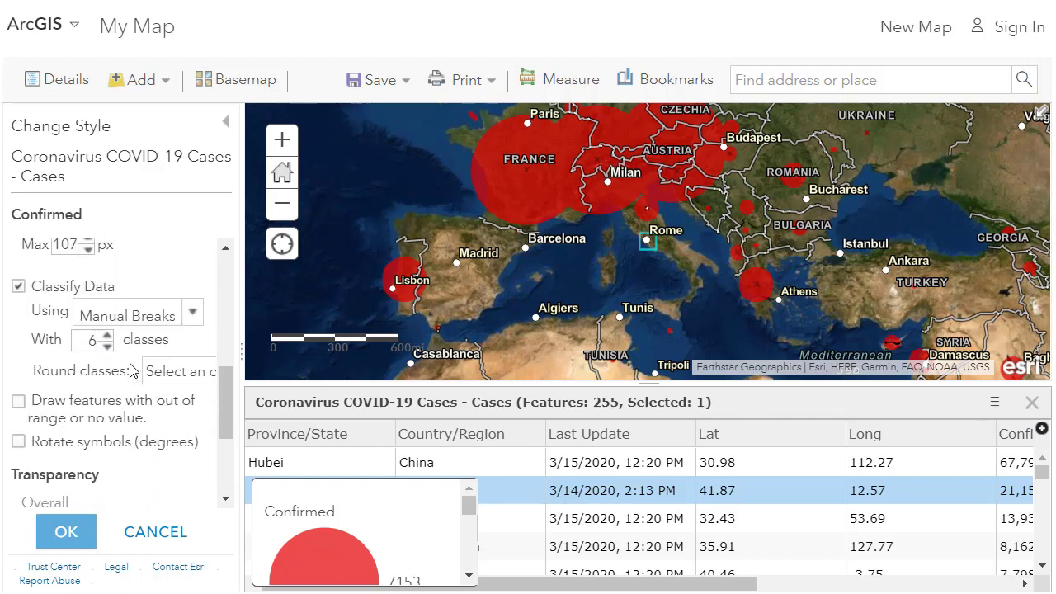
{"action": "left_click", "coordinate": [19, 287]}
{"action": "left_click", "coordinate": [20, 292]}
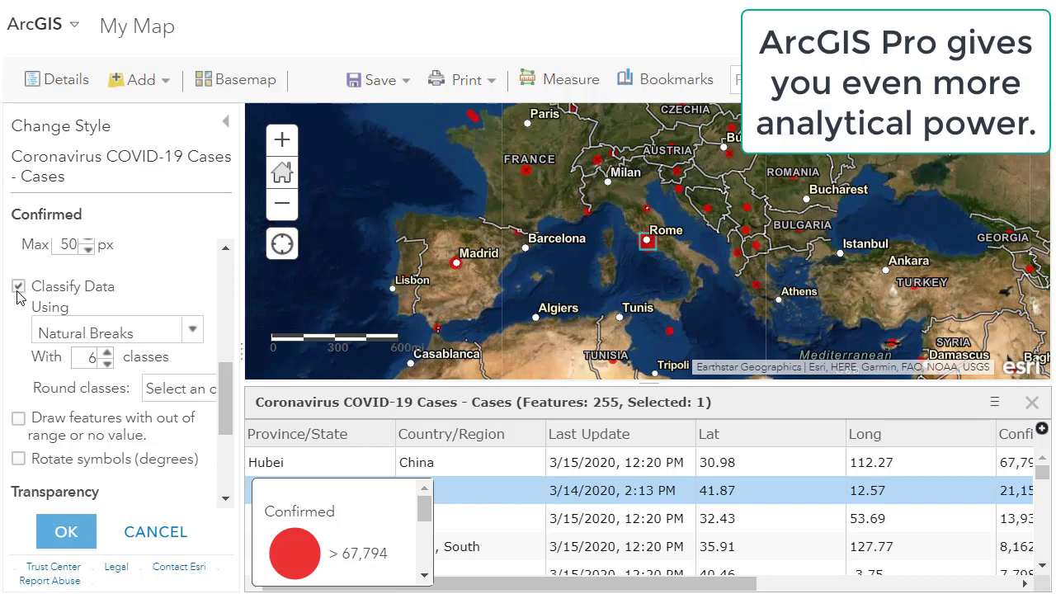
{"action": "left_click", "coordinate": [115, 325]}
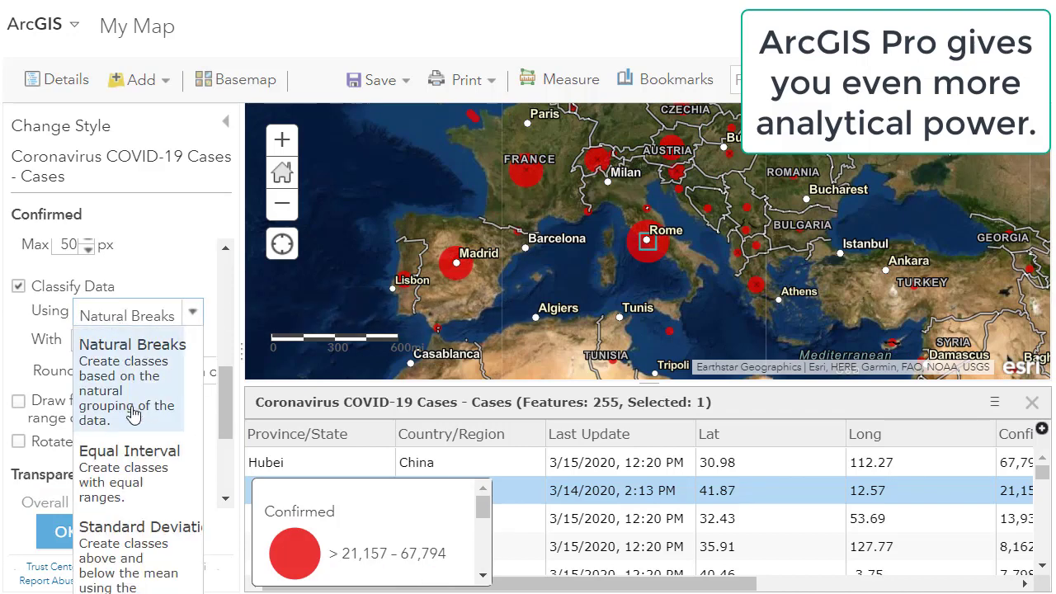
{"action": "left_click", "coordinate": [132, 452]}
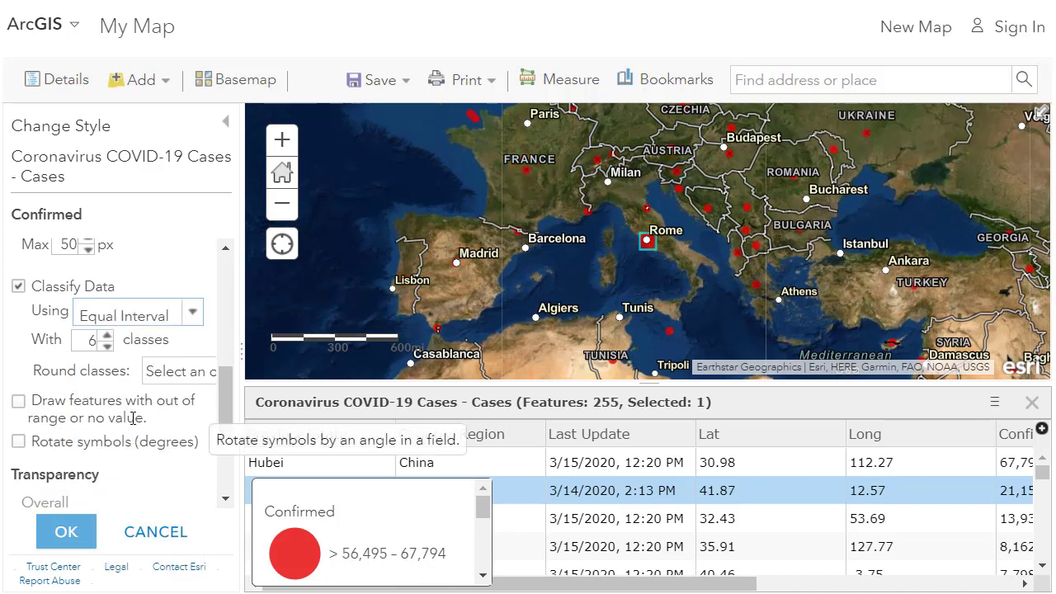
{"action": "left_click", "coordinate": [132, 324]}
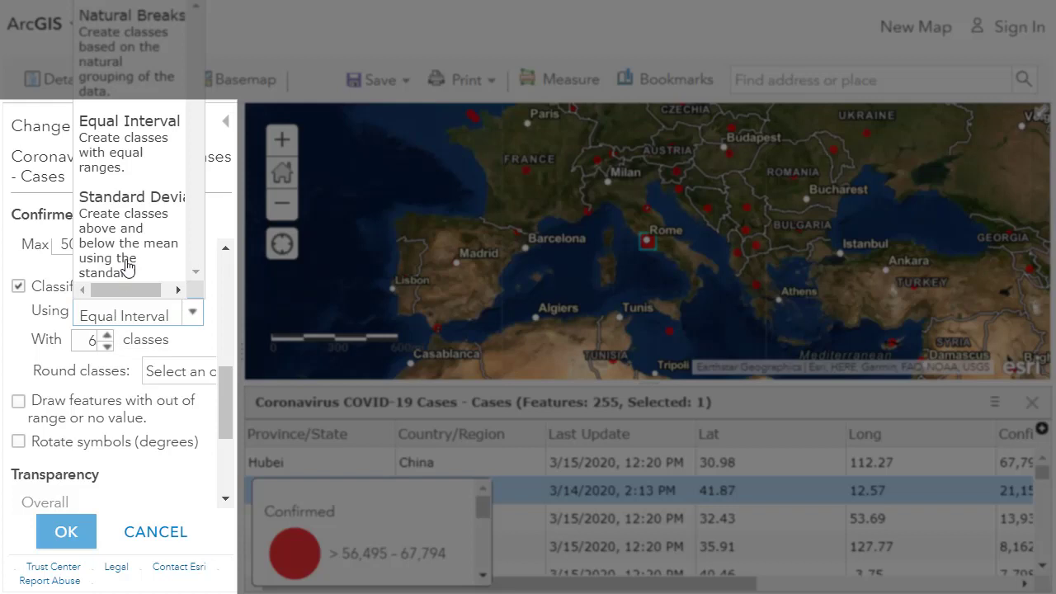
{"action": "left_click", "coordinate": [130, 217]}
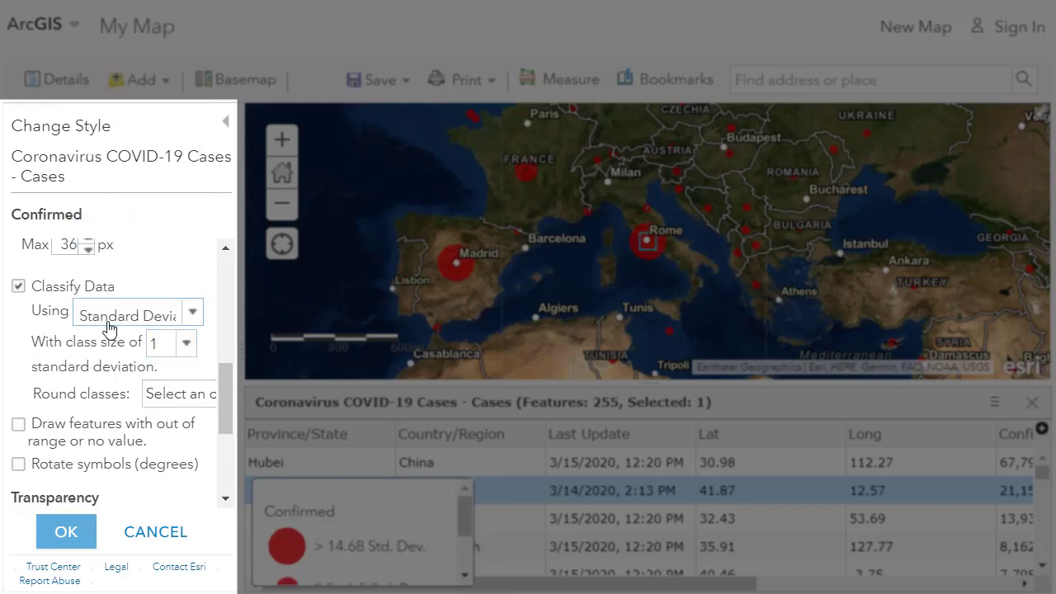
{"action": "scroll", "coordinate": [107, 380], "scroll_direction": "up", "scroll_amount": 2}
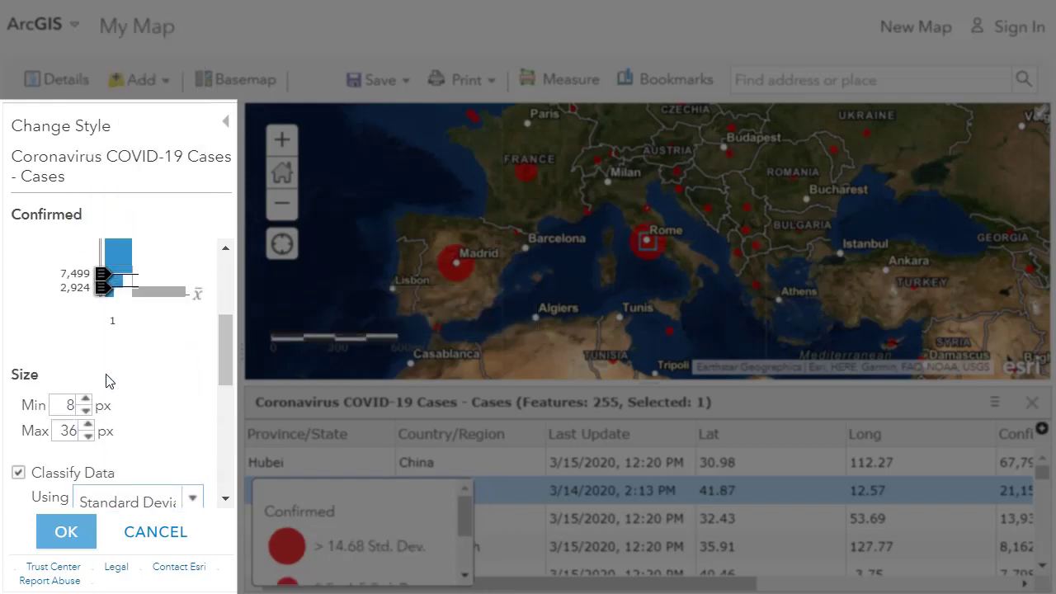
{"action": "scroll", "coordinate": [106, 379], "scroll_direction": "down", "scroll_amount": 2}
{"action": "scroll", "coordinate": [140, 392], "scroll_direction": "down", "scroll_amount": 2}
{"action": "scroll", "coordinate": [140, 393], "scroll_direction": "up", "scroll_amount": 2}
- Classify circle sizes by Quantile into 3 classes and accept the settings
{"action": "left_click", "coordinate": [140, 326]}
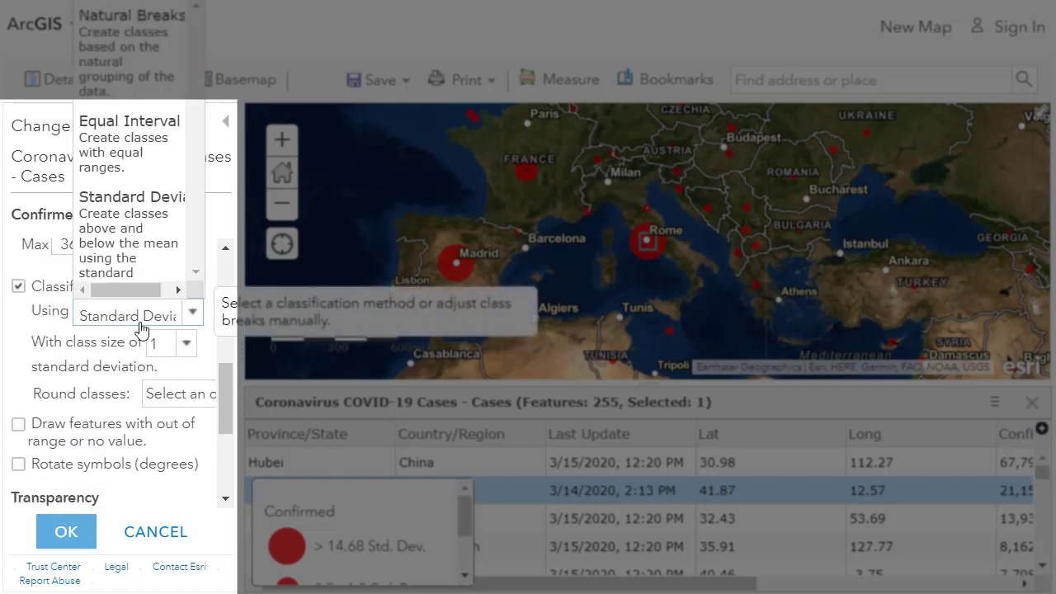
{"action": "scroll", "coordinate": [123, 173], "scroll_direction": "down", "scroll_amount": 2}
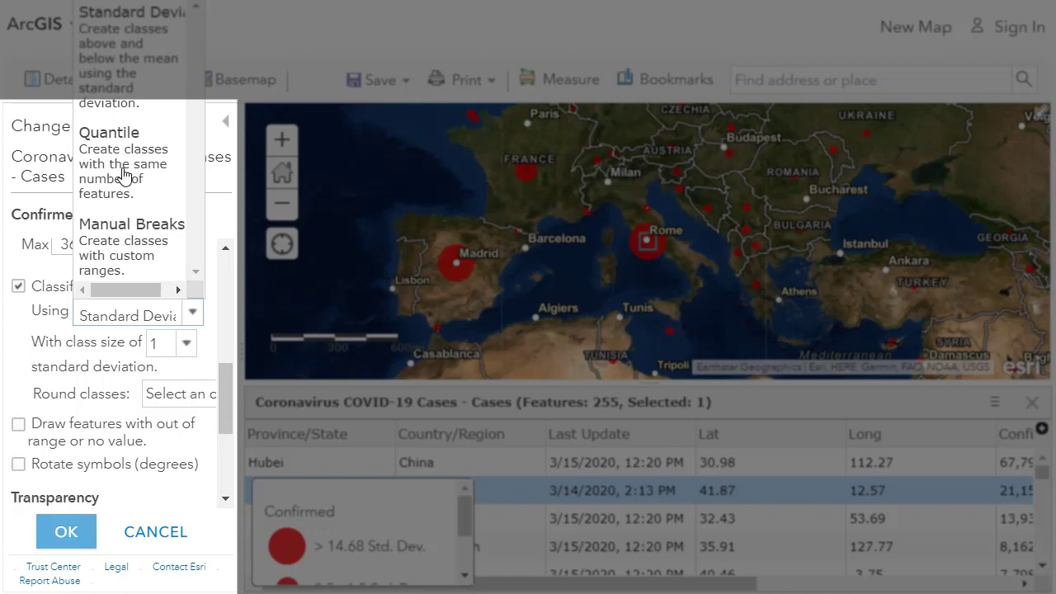
{"action": "left_click", "coordinate": [128, 183]}
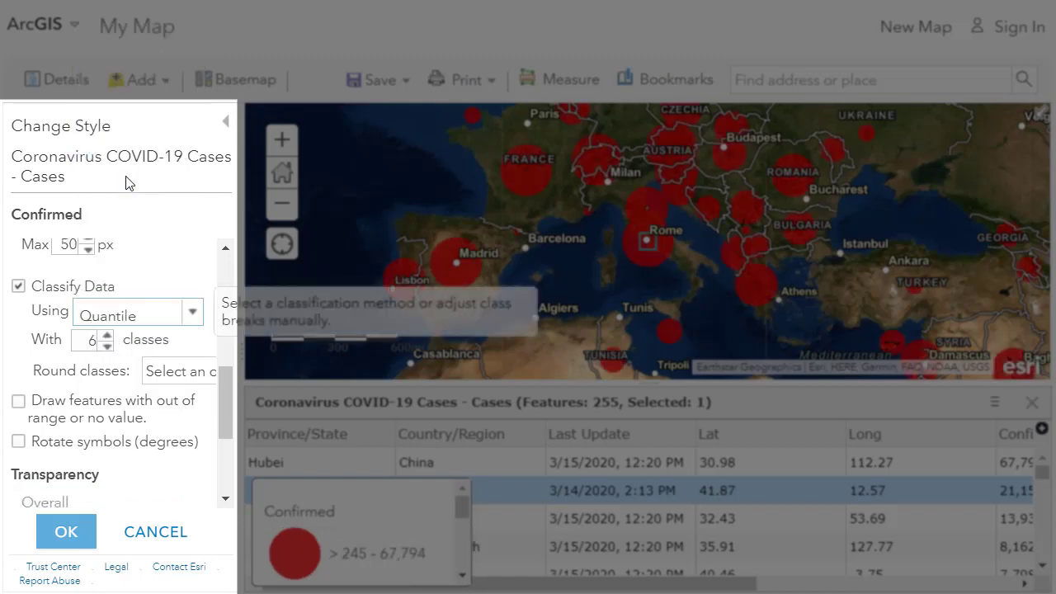
{"action": "left_click", "coordinate": [107, 349]}
{"action": "left_click", "coordinate": [108, 349]}
{"action": "left_click", "coordinate": [107, 348]}
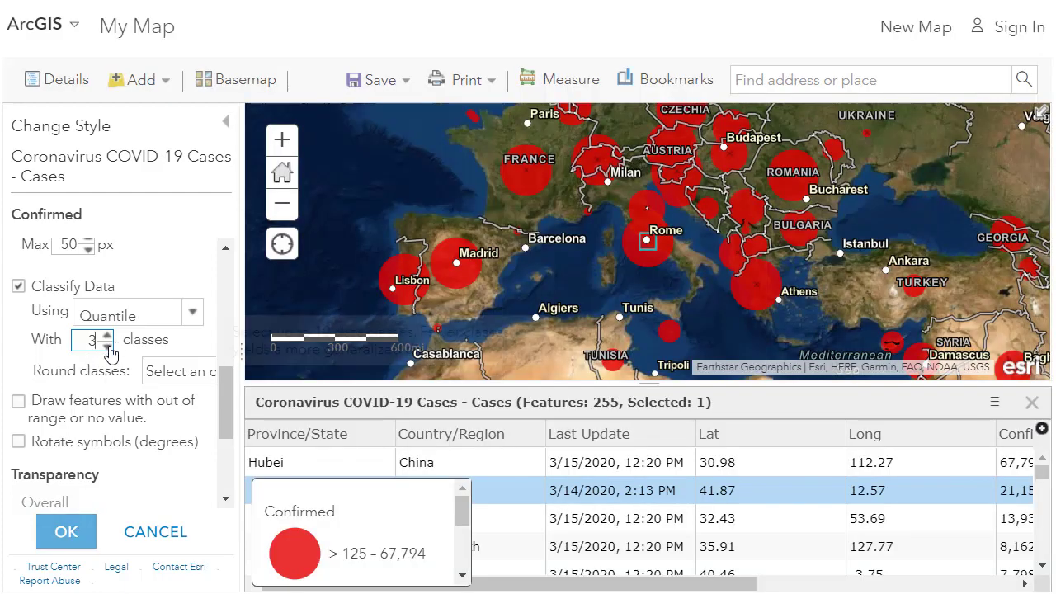
{"action": "left_click", "coordinate": [47, 545]}
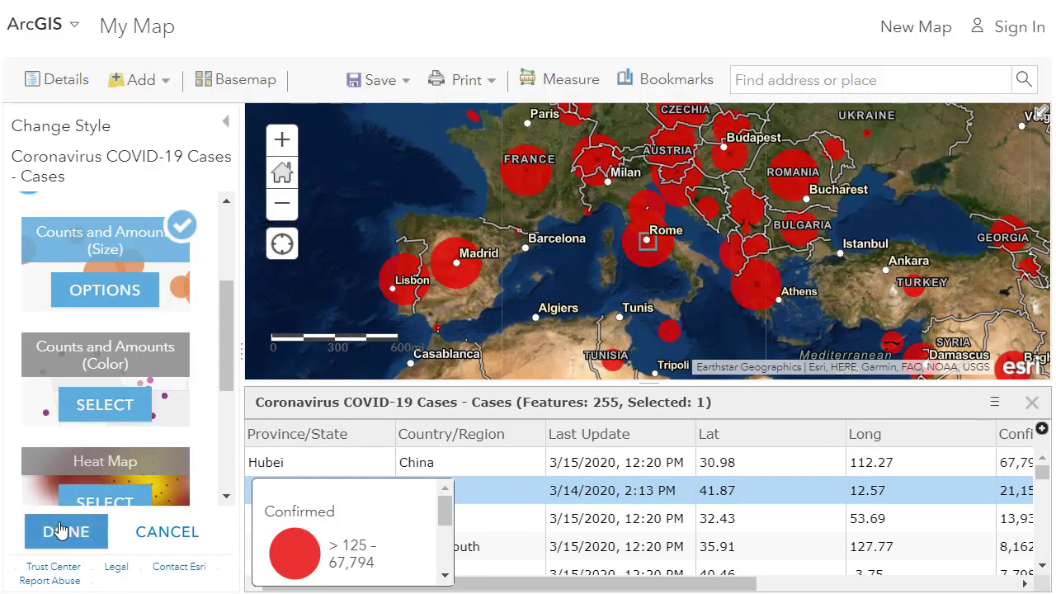
- Finish restyling Cases, review the new size classes in the legend, then return to the layer list
{"action": "left_click", "coordinate": [66, 532]}
{"action": "left_click", "coordinate": [109, 133]}
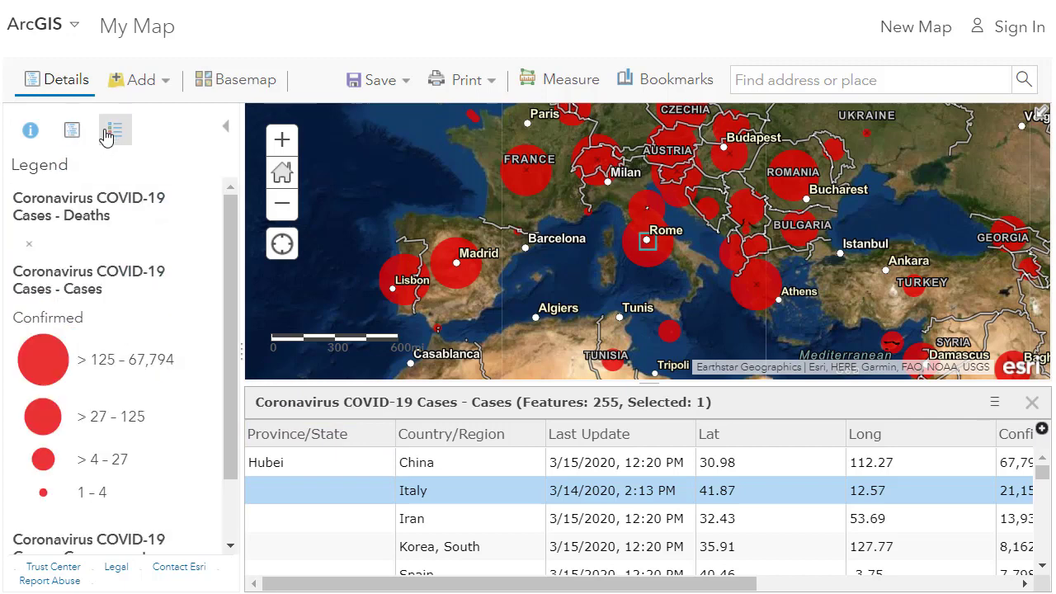
{"action": "scroll", "coordinate": [142, 363], "scroll_direction": "down", "scroll_amount": 1}
{"action": "scroll", "coordinate": [107, 403], "scroll_direction": "up", "scroll_amount": 1}
{"action": "scroll", "coordinate": [121, 404], "scroll_direction": "down", "scroll_amount": 1}
{"action": "scroll", "coordinate": [122, 406], "scroll_direction": "up", "scroll_amount": 1}
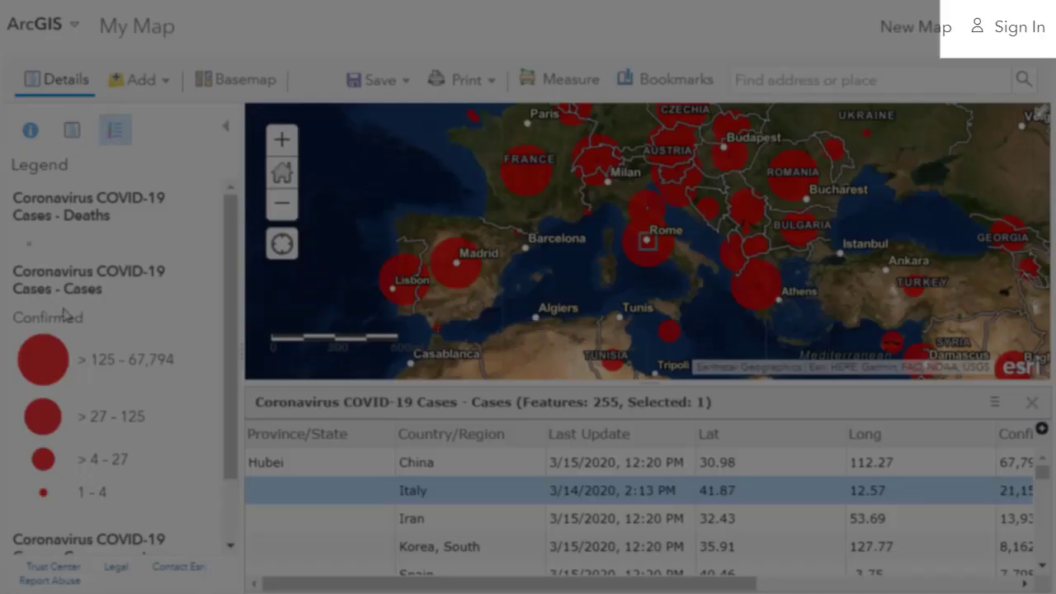
{"action": "left_click", "coordinate": [72, 130]}
{"action": "mouse_move", "coordinate": [80, 295]}
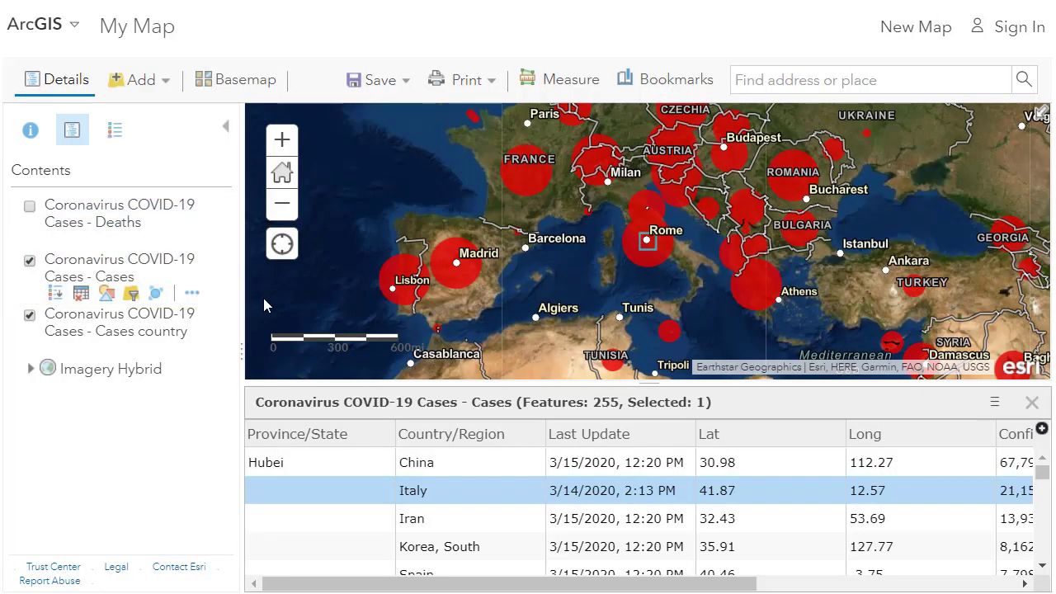
- Restyle the Cases layer as Counts and Amounts (Color) shaded dots, top class above 5,221
{"action": "left_click", "coordinate": [107, 296]}
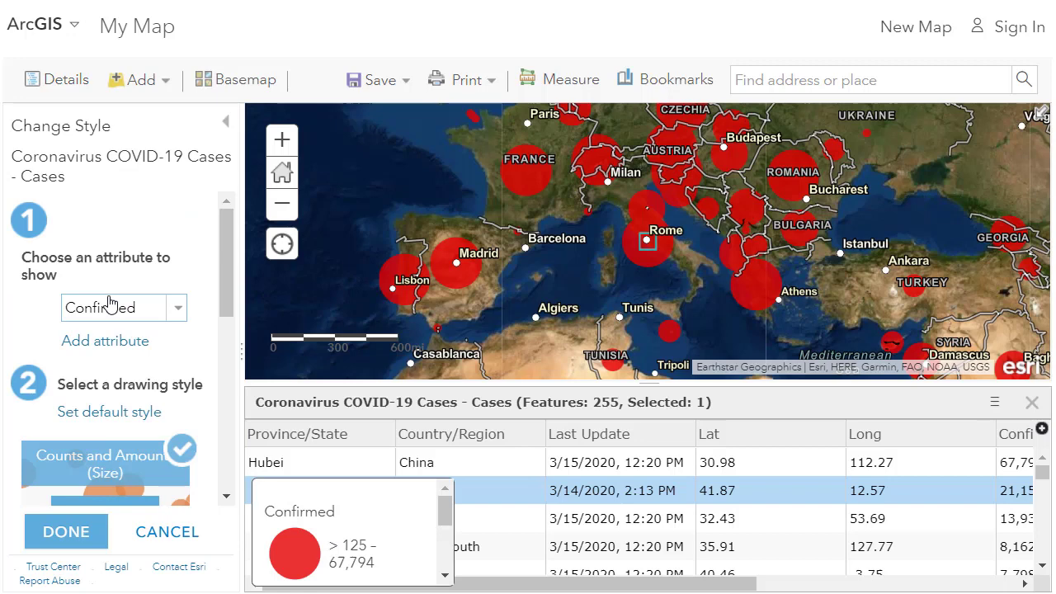
{"action": "scroll", "coordinate": [165, 351], "scroll_direction": "down", "scroll_amount": 5}
{"action": "left_click", "coordinate": [105, 320]}
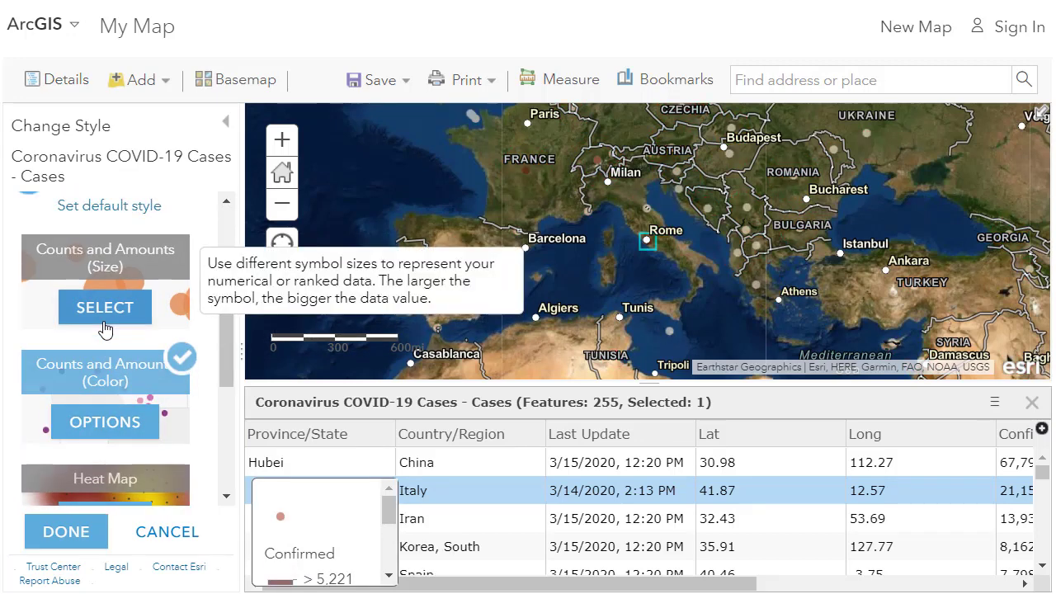
{"action": "left_click", "coordinate": [105, 322]}
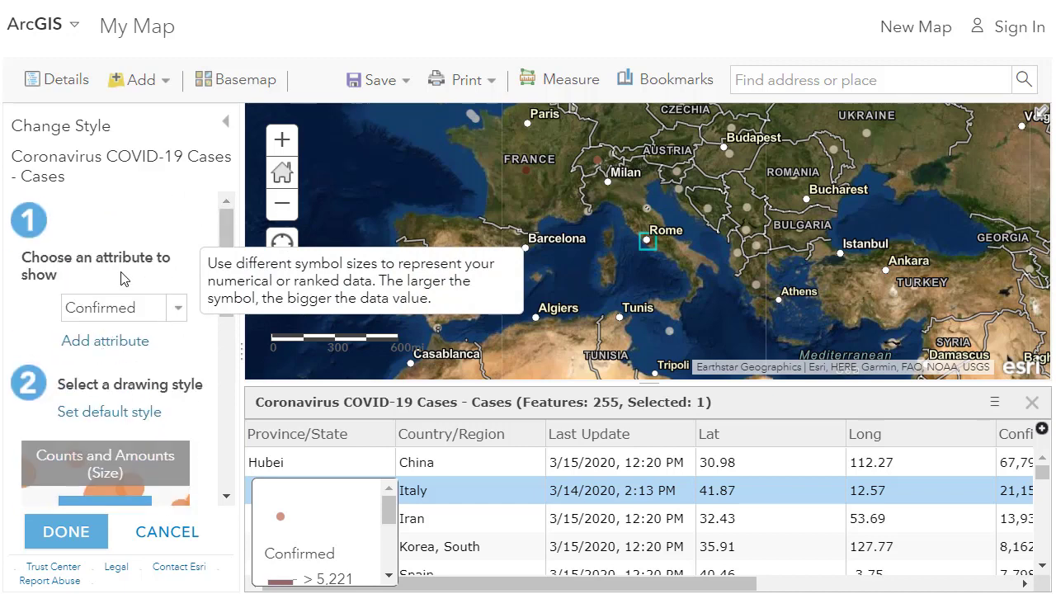
{"action": "left_click", "coordinate": [60, 527]}
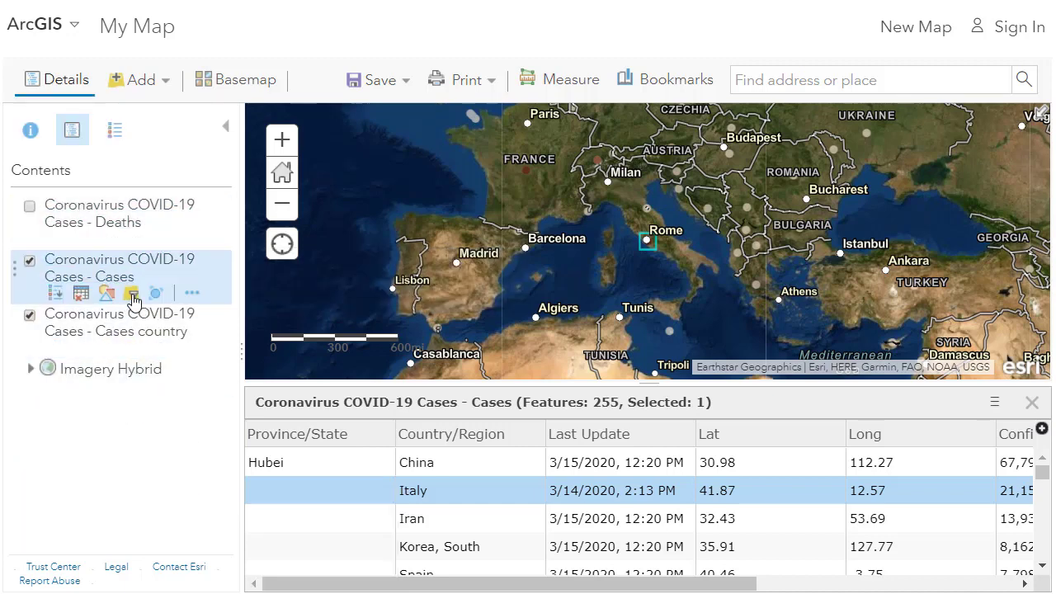
- Start a Cases filter with Confirmed 'is at least' on unique values, entering 100
{"action": "left_click", "coordinate": [132, 294]}
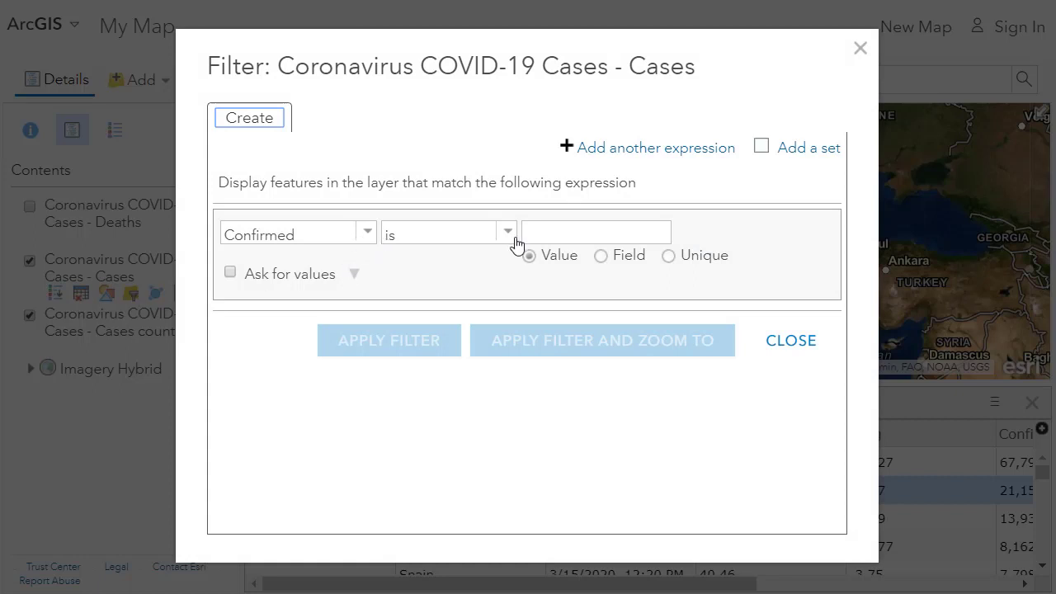
{"action": "left_click", "coordinate": [511, 237]}
{"action": "left_click", "coordinate": [467, 316]}
{"action": "left_click", "coordinate": [669, 256]}
{"action": "left_click", "coordinate": [647, 237]}
{"action": "type", "text": "1"}
{"action": "left_click", "coordinate": [680, 234]}
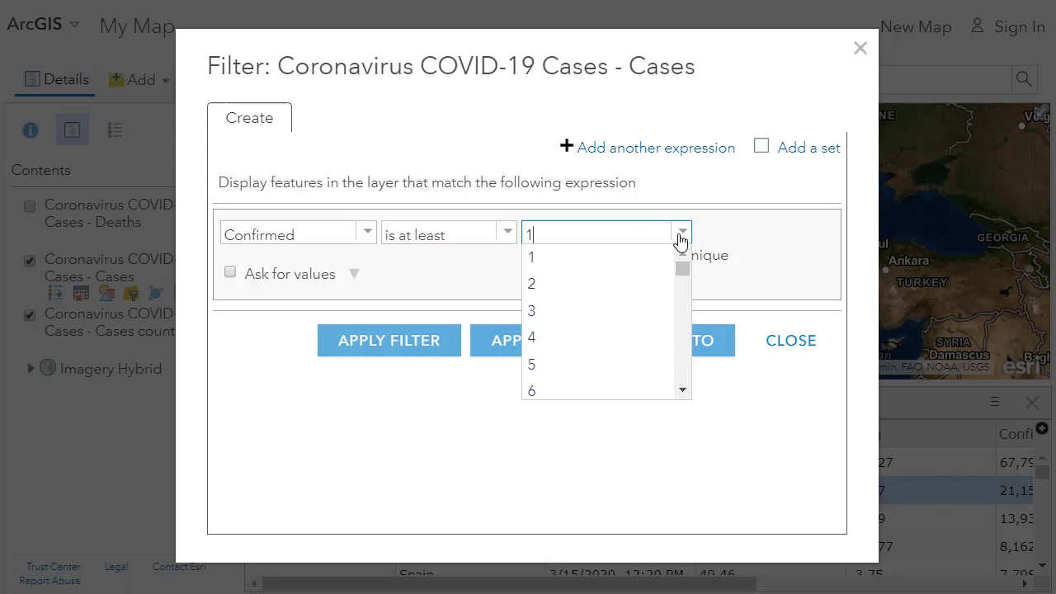
{"action": "scroll", "coordinate": [656, 303], "scroll_direction": "down", "scroll_amount": 5}
{"action": "scroll", "coordinate": [644, 299], "scroll_direction": "up", "scroll_amount": 4}
{"action": "scroll", "coordinate": [644, 299], "scroll_direction": "down", "scroll_amount": 4}
{"action": "type", "text": "00"}
{"action": "left_click", "coordinate": [390, 351]}
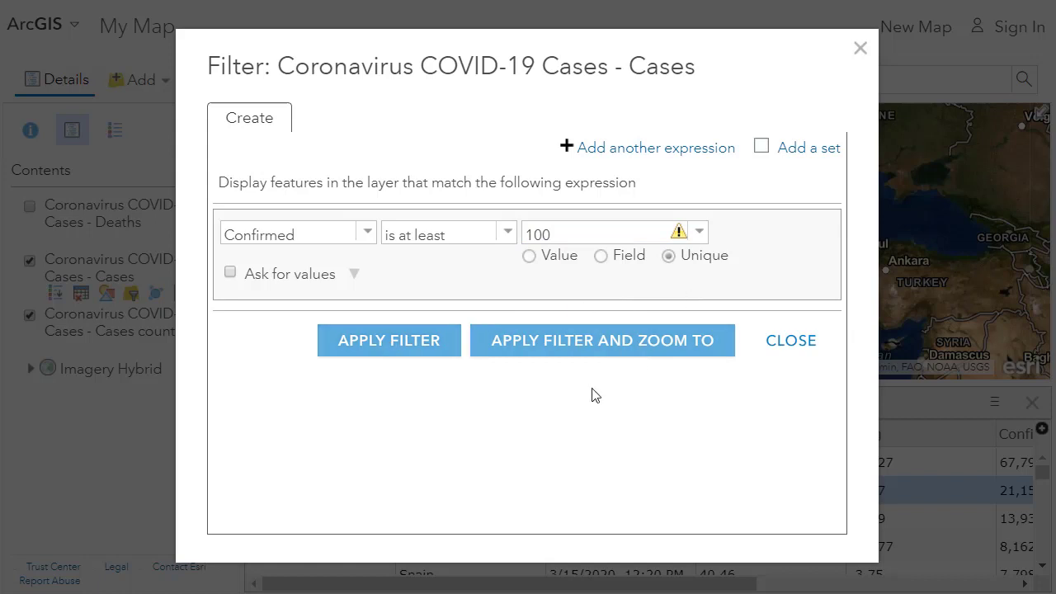
- Pick 101 from the confirmed values list and apply the filter, leaving 75 features
{"action": "left_click", "coordinate": [706, 236]}
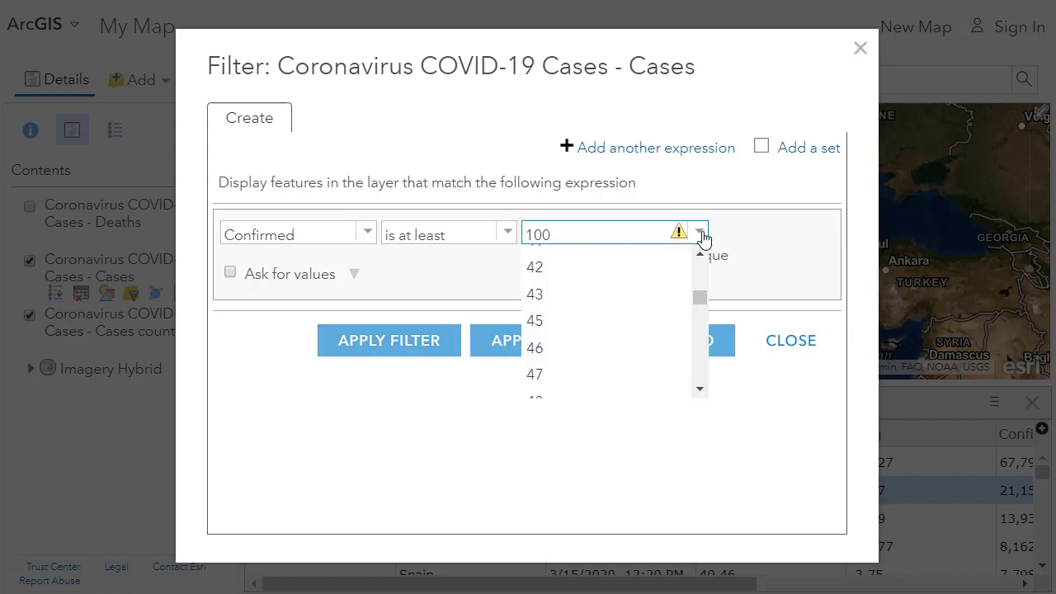
{"action": "left_click", "coordinate": [701, 237]}
{"action": "left_click", "coordinate": [699, 240]}
{"action": "scroll", "coordinate": [616, 335], "scroll_direction": "down", "scroll_amount": 15}
{"action": "scroll", "coordinate": [586, 299], "scroll_direction": "up", "scroll_amount": 2}
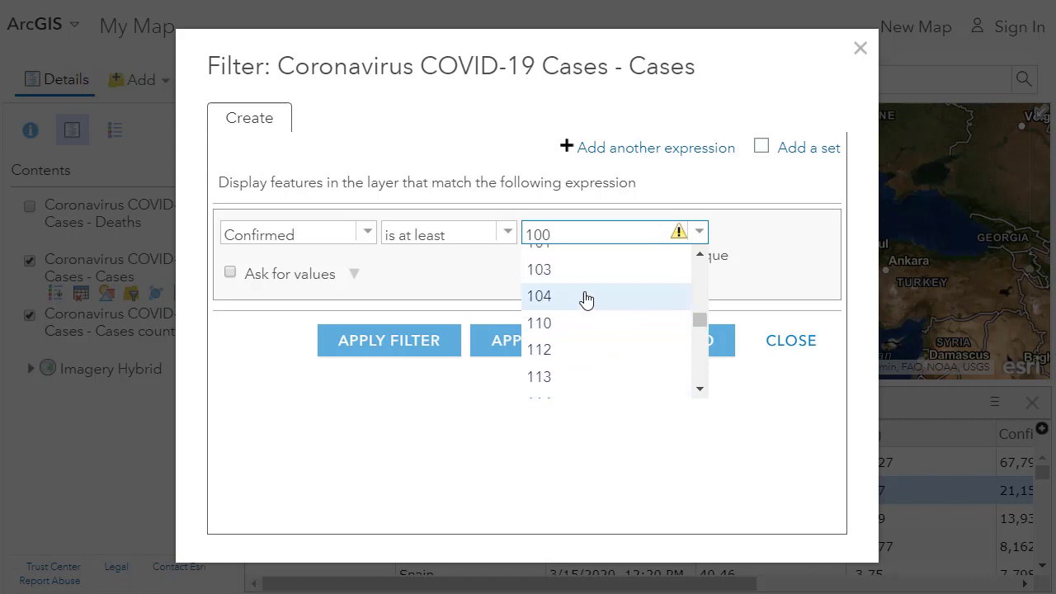
{"action": "scroll", "coordinate": [585, 297], "scroll_direction": "up", "scroll_amount": 2}
{"action": "left_click", "coordinate": [561, 341]}
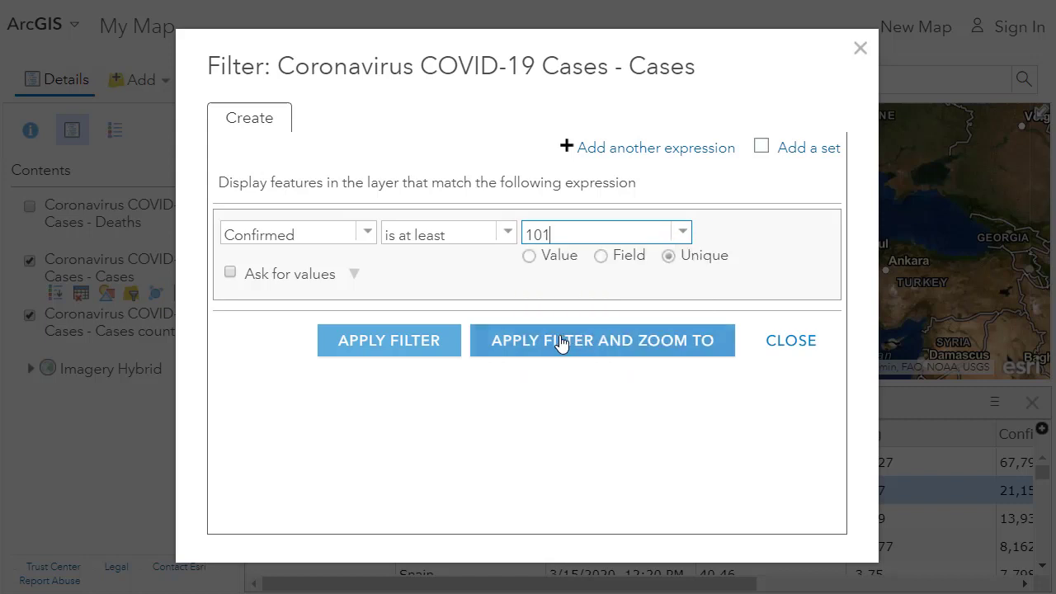
{"action": "left_click", "coordinate": [427, 349]}
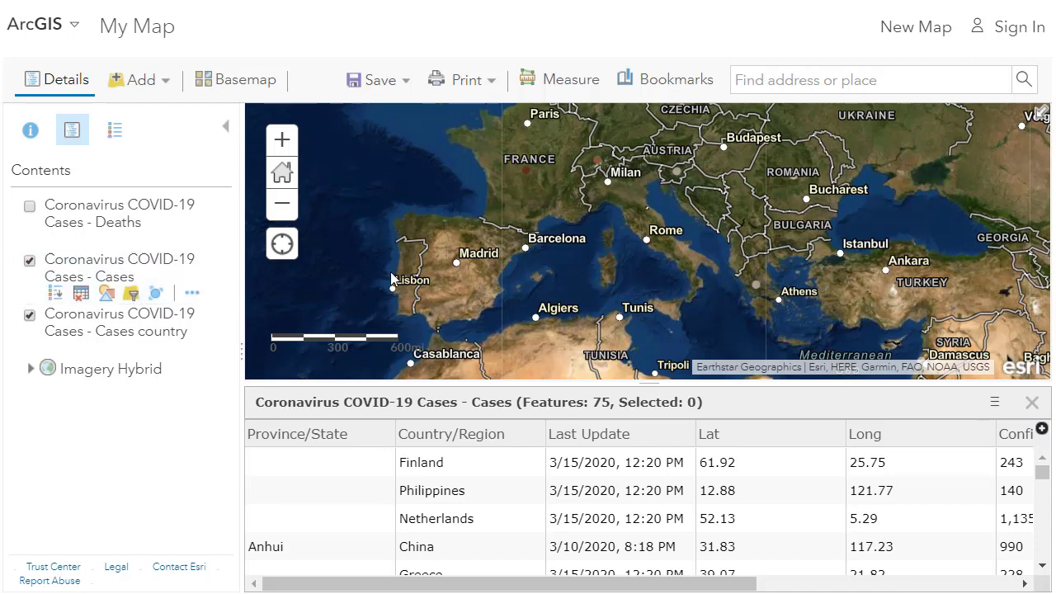
- Switch the basemap to Light Gray Canvas and pan from Europe toward the Atlantic
{"action": "left_click", "coordinate": [203, 86]}
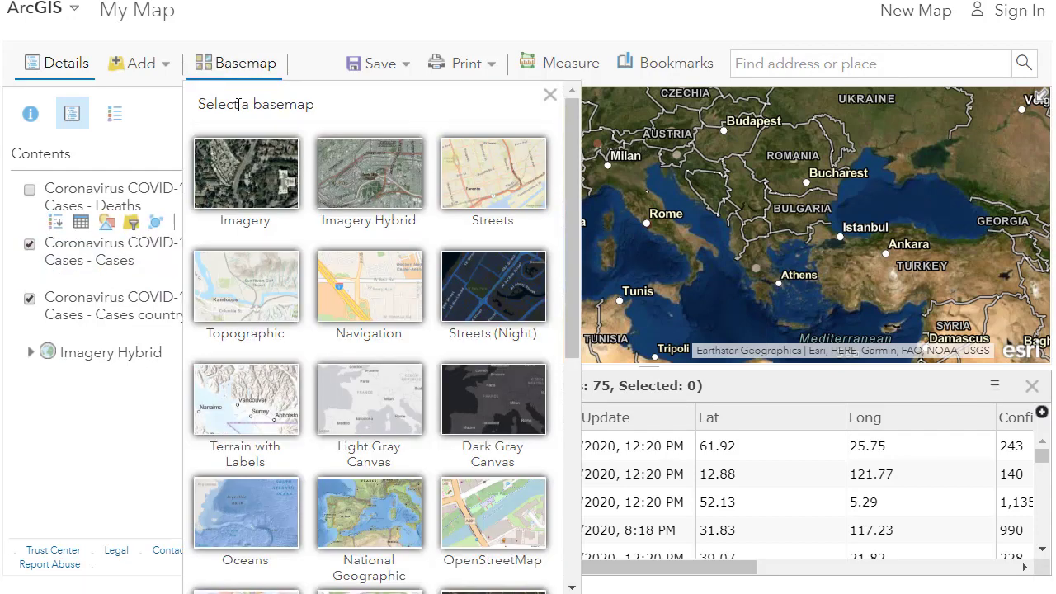
{"action": "left_click", "coordinate": [323, 388]}
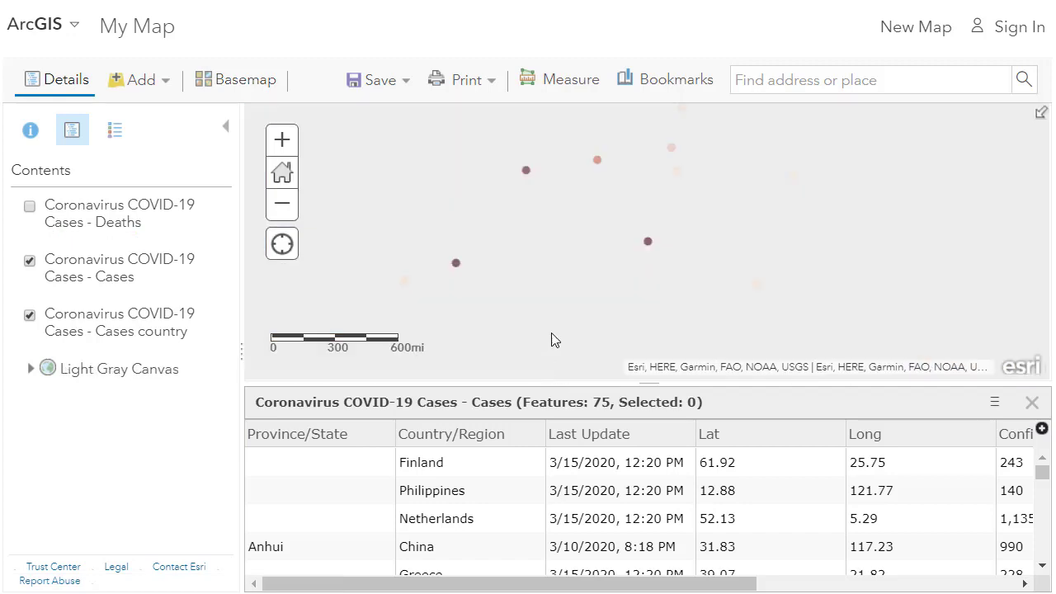
{"action": "scroll", "coordinate": [711, 265], "scroll_direction": "down", "scroll_amount": 1}
{"action": "left_click_drag", "start_coordinate": [704, 288], "coordinate": [500, 269]}
{"action": "left_click_drag", "start_coordinate": [573, 253], "coordinate": [651, 226]}
{"action": "mouse_move", "coordinate": [363, 247]}
{"action": "left_mouse_down"}
{"action": "mouse_move", "coordinate": [570, 292]}
{"action": "mouse_move", "coordinate": [792, 281]}
{"action": "mouse_move", "coordinate": [605, 278]}
{"action": "mouse_move", "coordinate": [641, 261]}
{"action": "mouse_move", "coordinate": [519, 289]}
{"action": "left_mouse_up"}
- Restyle the Cases layer as Counts and Amounts (Size) orange circles sized by confirmed count
{"action": "mouse_move", "coordinate": [99, 276]}
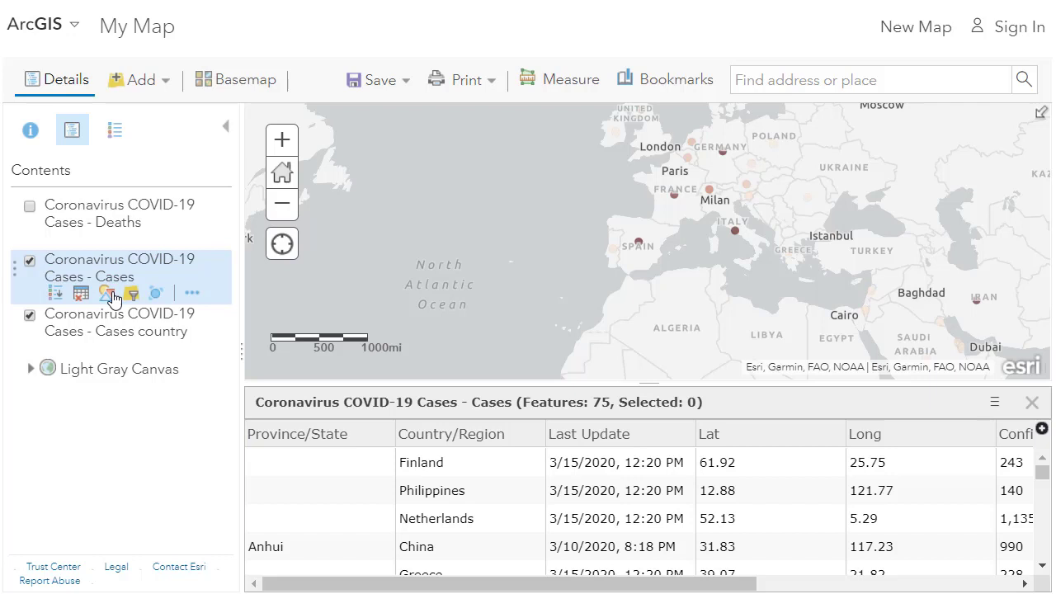
{"action": "left_click", "coordinate": [107, 295]}
{"action": "scroll", "coordinate": [115, 313], "scroll_direction": "down", "scroll_amount": 3}
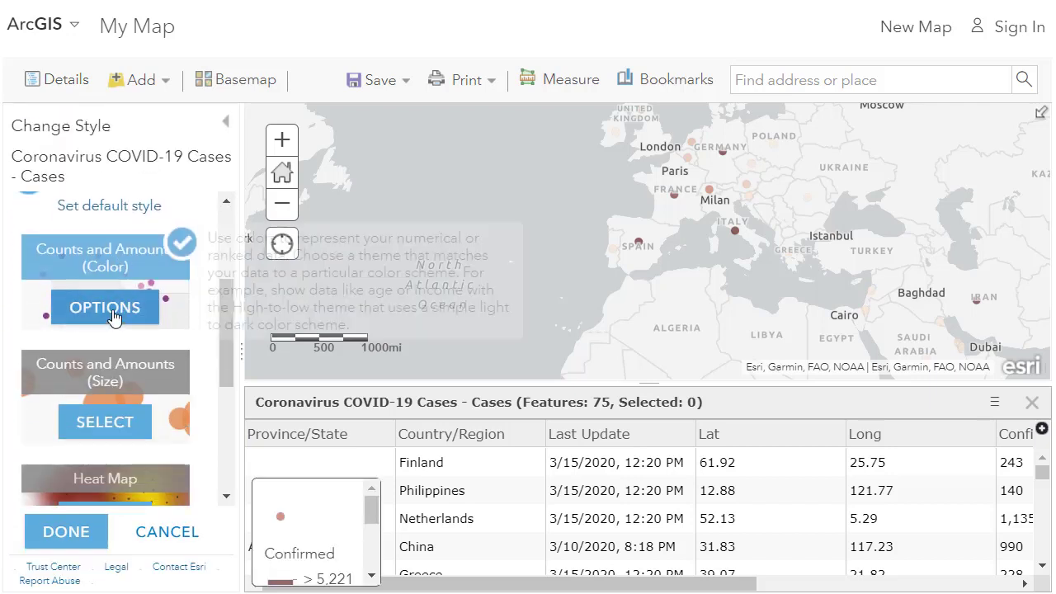
{"action": "left_click", "coordinate": [118, 421]}
{"action": "left_click", "coordinate": [66, 531]}
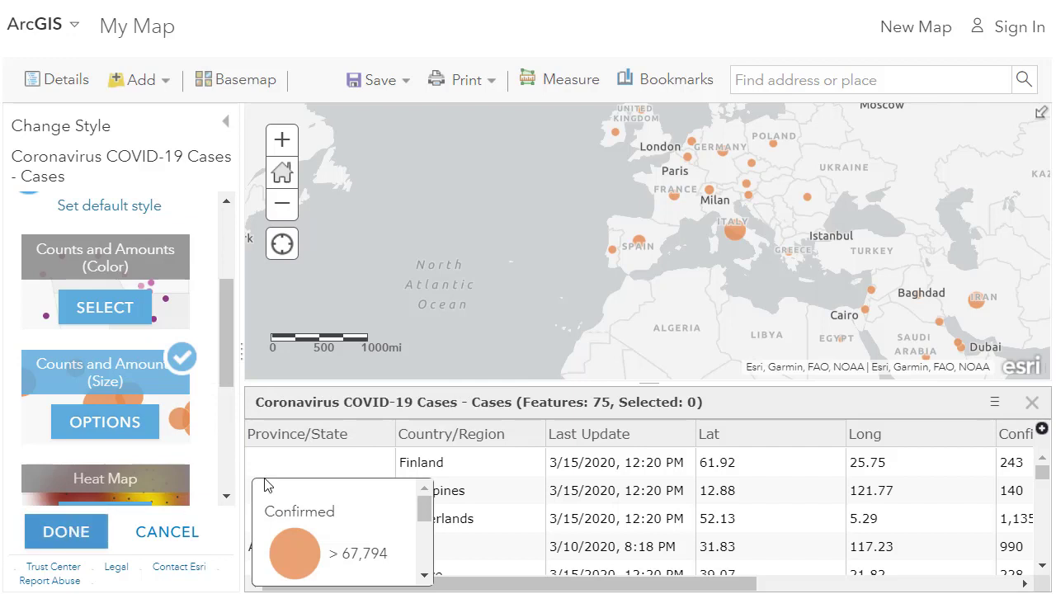
- Check the legend (under 101 to over 67,794) while panning over Europe and the Middle East
{"action": "mouse_move", "coordinate": [47, 329]}
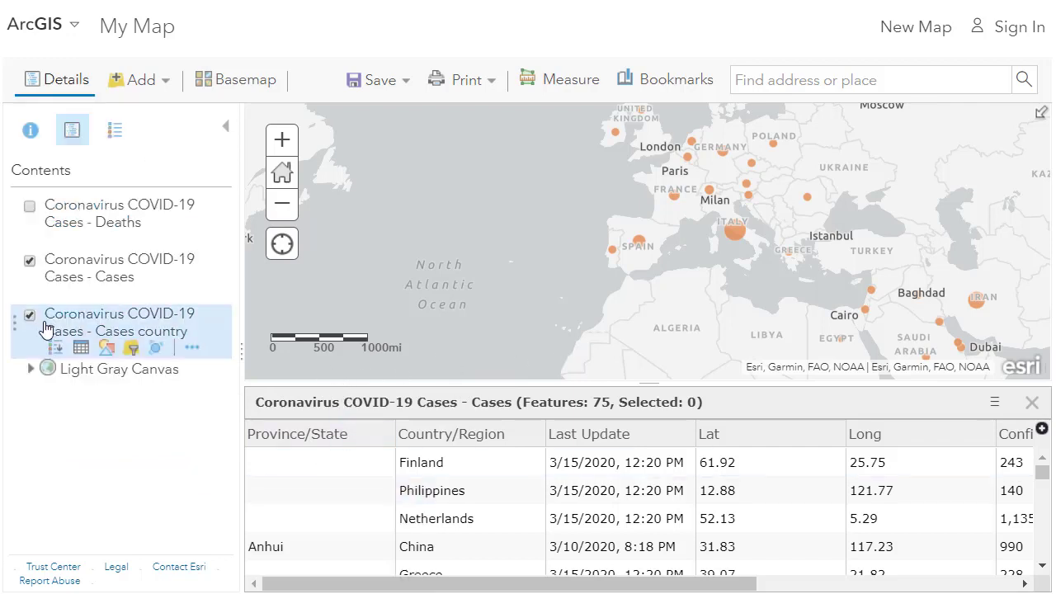
{"action": "left_click", "coordinate": [113, 129]}
{"action": "left_click_drag", "start_coordinate": [693, 202], "coordinate": [563, 257]}
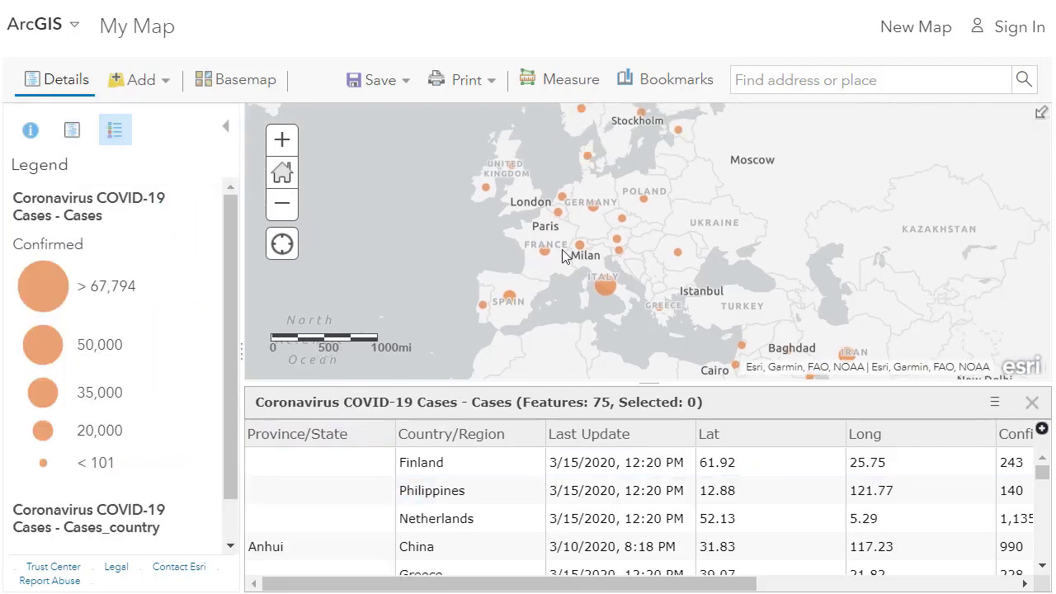
{"action": "left_click_drag", "start_coordinate": [516, 210], "coordinate": [437, 155]}
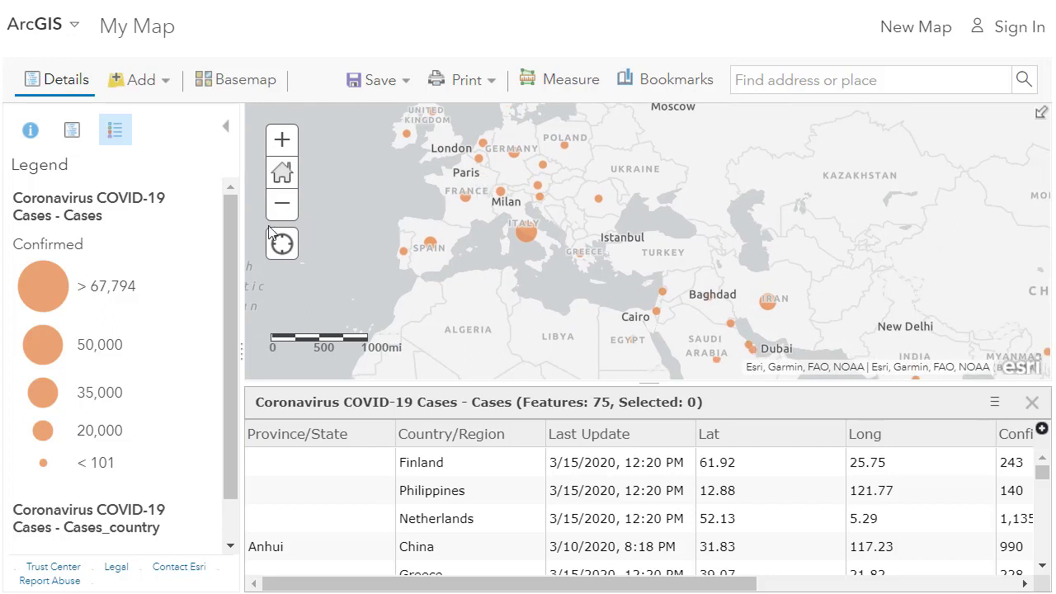
{"action": "left_click", "coordinate": [72, 129]}
{"action": "mouse_move", "coordinate": [106, 236]}
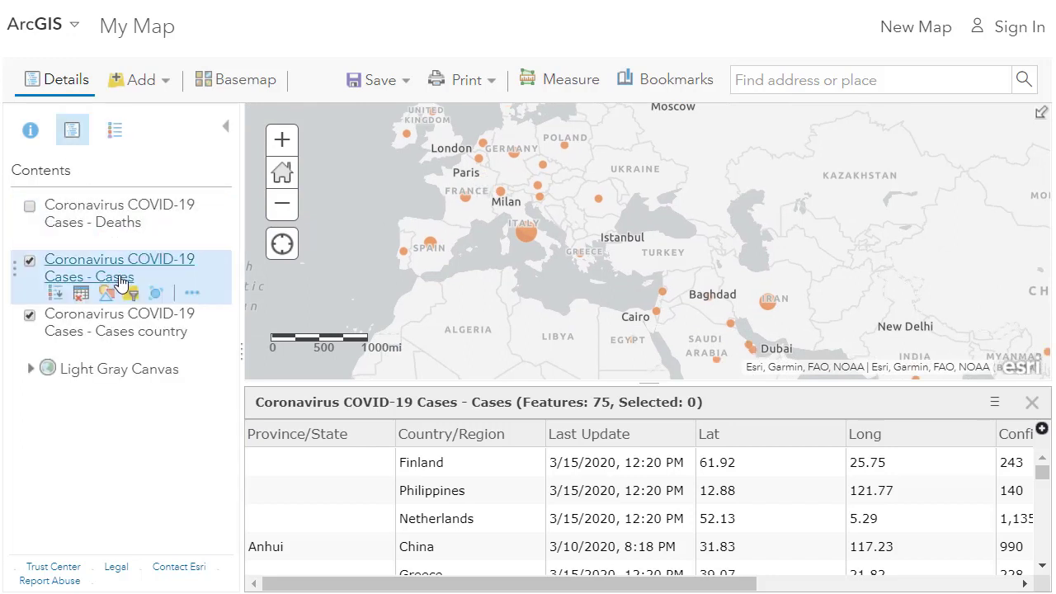
- Change the Cases filter threshold from 101 to 990 and apply it, leaving 17 features
{"action": "left_click", "coordinate": [132, 294]}
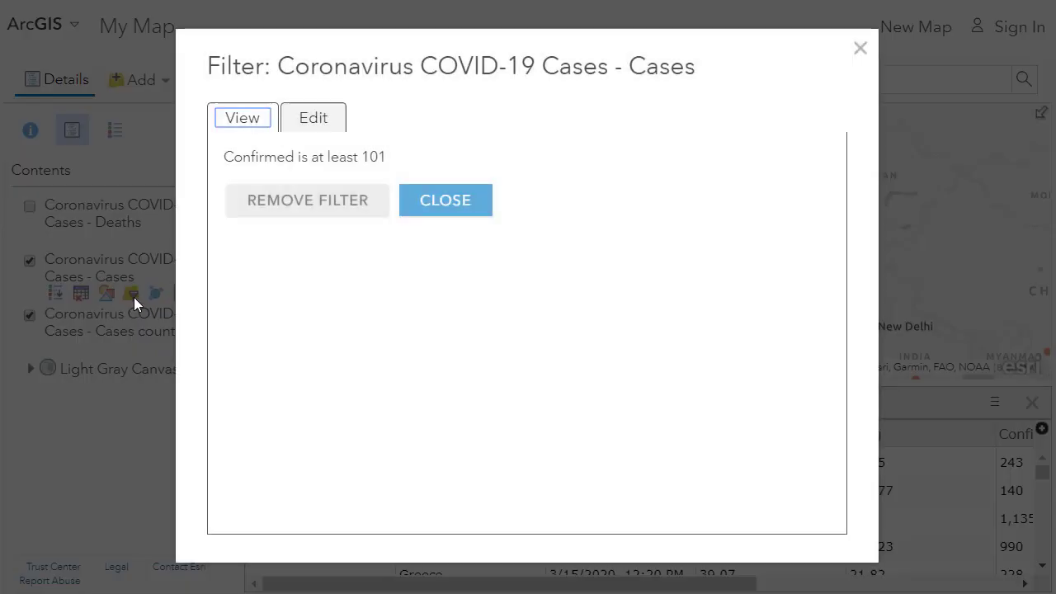
{"action": "left_click", "coordinate": [303, 128]}
{"action": "double_click", "coordinate": [559, 235]}
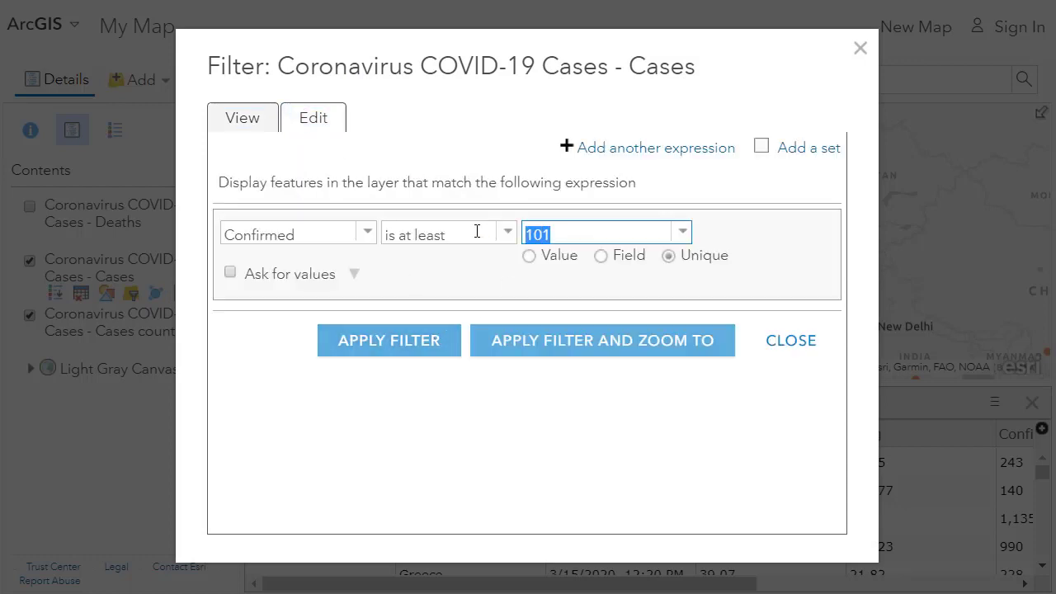
{"action": "type", "text": "1000"}
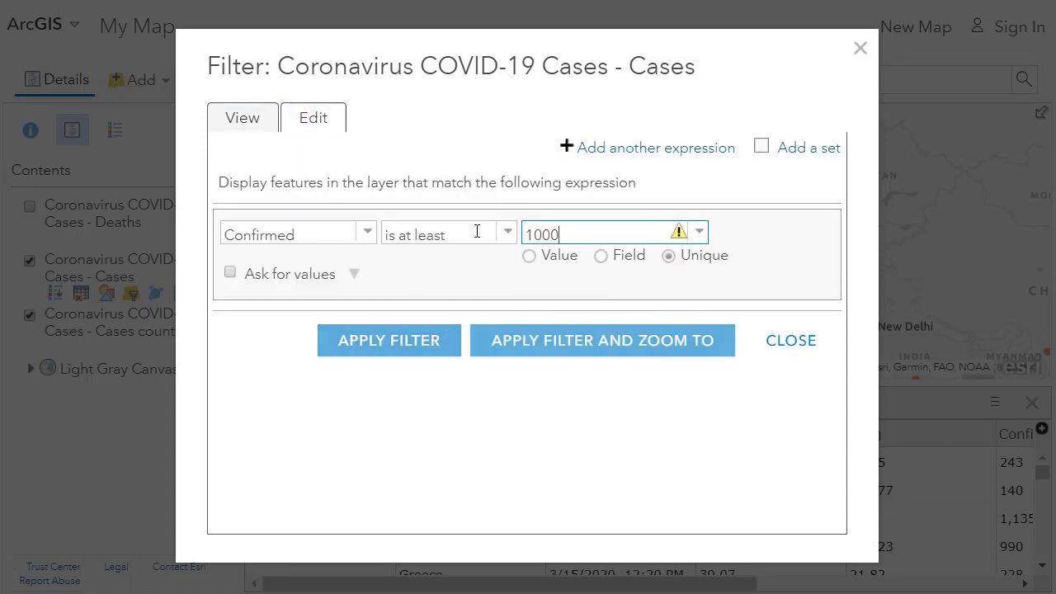
{"action": "left_click", "coordinate": [704, 238]}
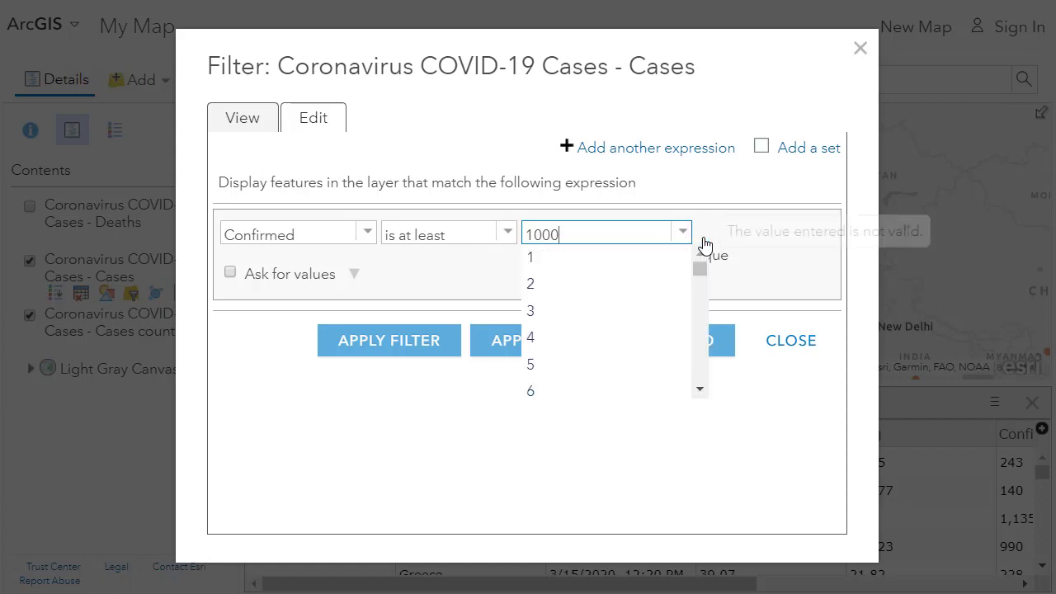
{"action": "left_click_drag", "start_coordinate": [701, 266], "coordinate": [701, 364]}
{"action": "scroll", "coordinate": [638, 357], "scroll_direction": "down", "scroll_amount": 1}
{"action": "scroll", "coordinate": [637, 357], "scroll_direction": "down", "scroll_amount": 3}
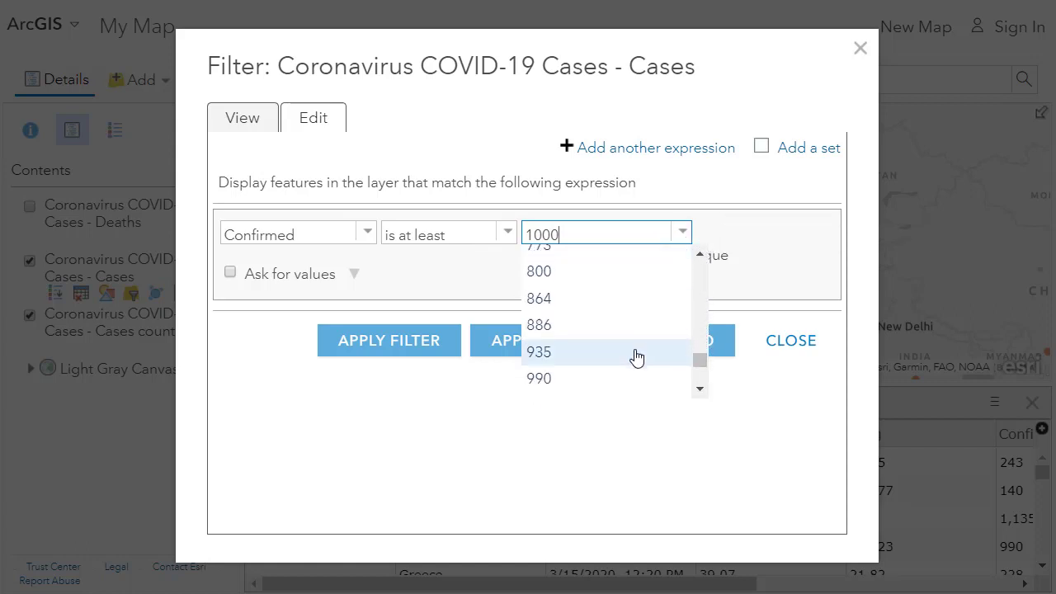
{"action": "left_click", "coordinate": [596, 287]}
{"action": "left_click", "coordinate": [408, 353]}
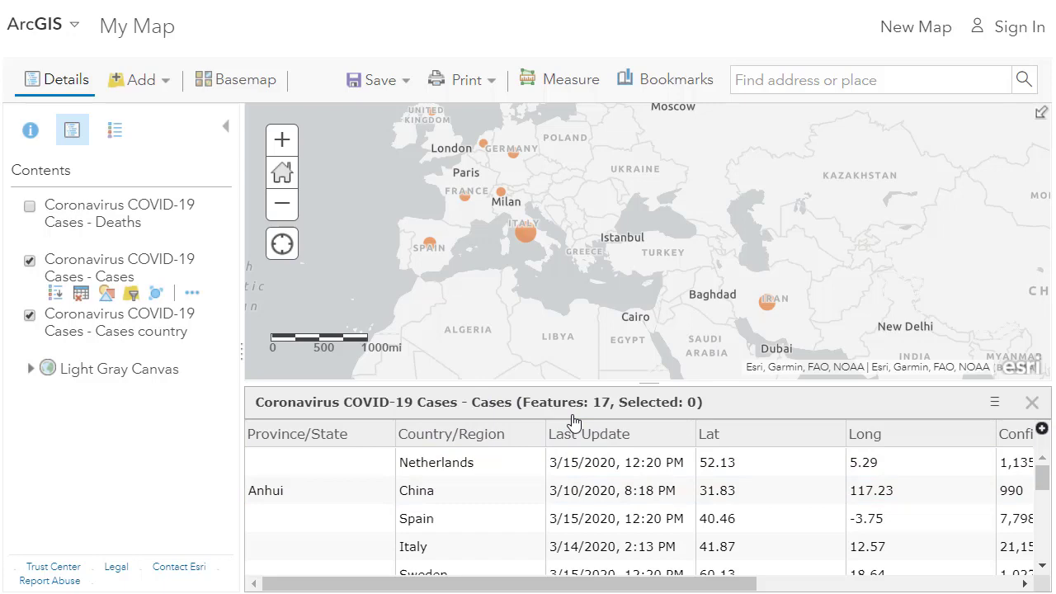
- Close the attribute table, pan toward Asia and the Americas, and open the Cases filter
{"action": "scroll", "coordinate": [489, 477], "scroll_direction": "down", "scroll_amount": 5}
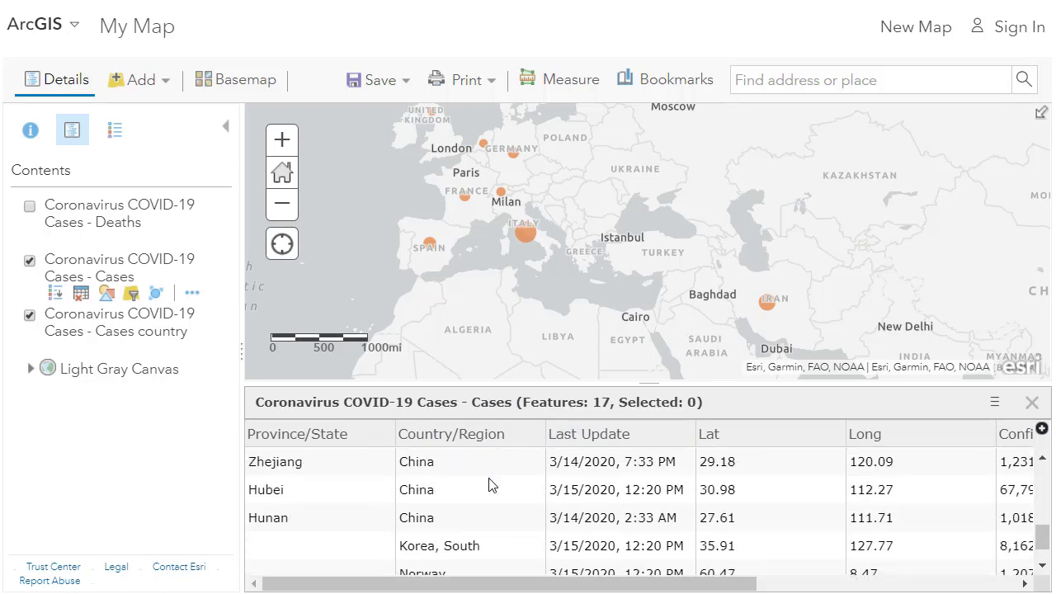
{"action": "scroll", "coordinate": [488, 478], "scroll_direction": "up", "scroll_amount": 5}
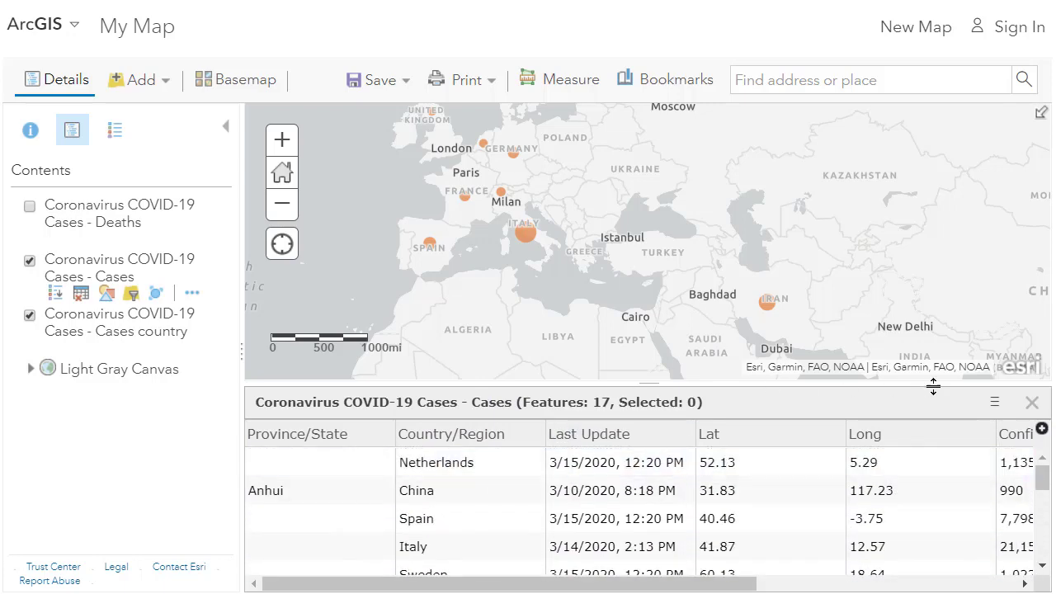
{"action": "left_click", "coordinate": [1032, 408]}
{"action": "left_click_drag", "start_coordinate": [719, 335], "coordinate": [566, 425]}
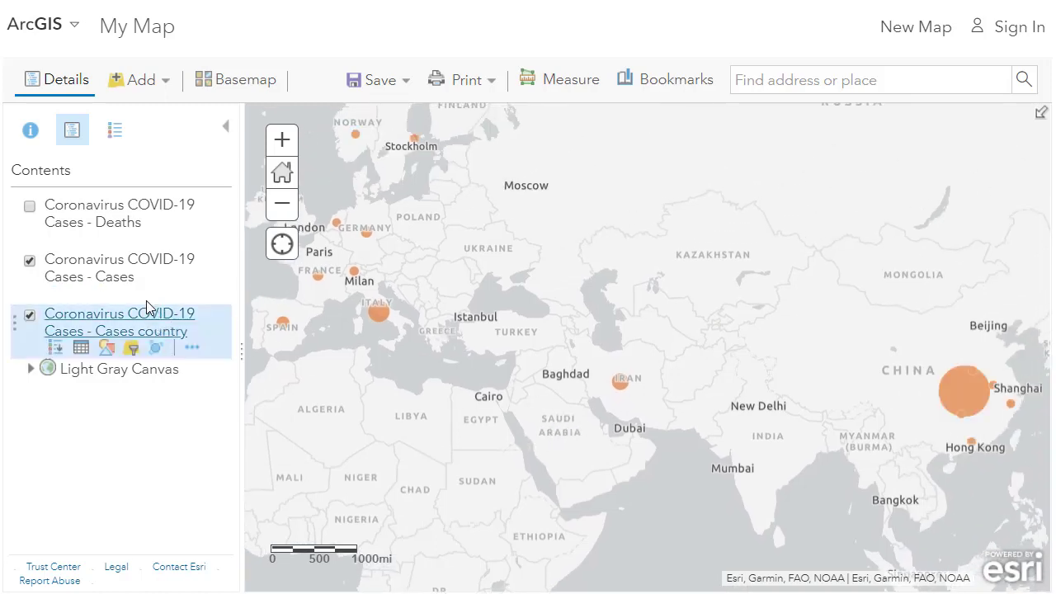
{"action": "scroll", "coordinate": [528, 349], "scroll_direction": "down", "scroll_amount": 2}
{"action": "left_click_drag", "start_coordinate": [482, 355], "coordinate": [657, 357]}
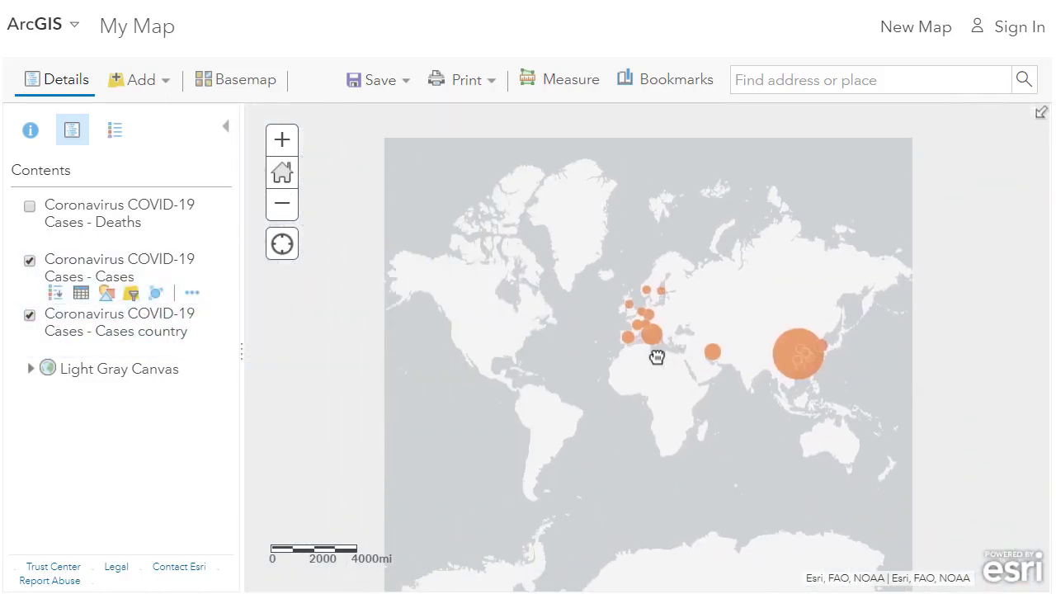
{"action": "left_click", "coordinate": [130, 294]}
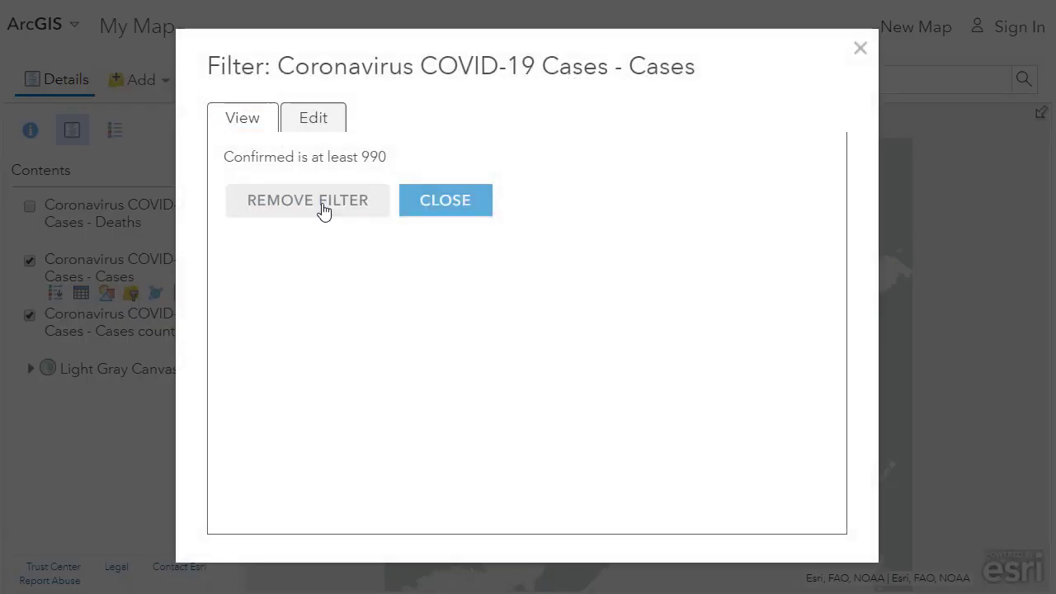
- Remove the Confirmed at least 990 filter from the Cases layer
{"action": "left_click", "coordinate": [323, 210]}
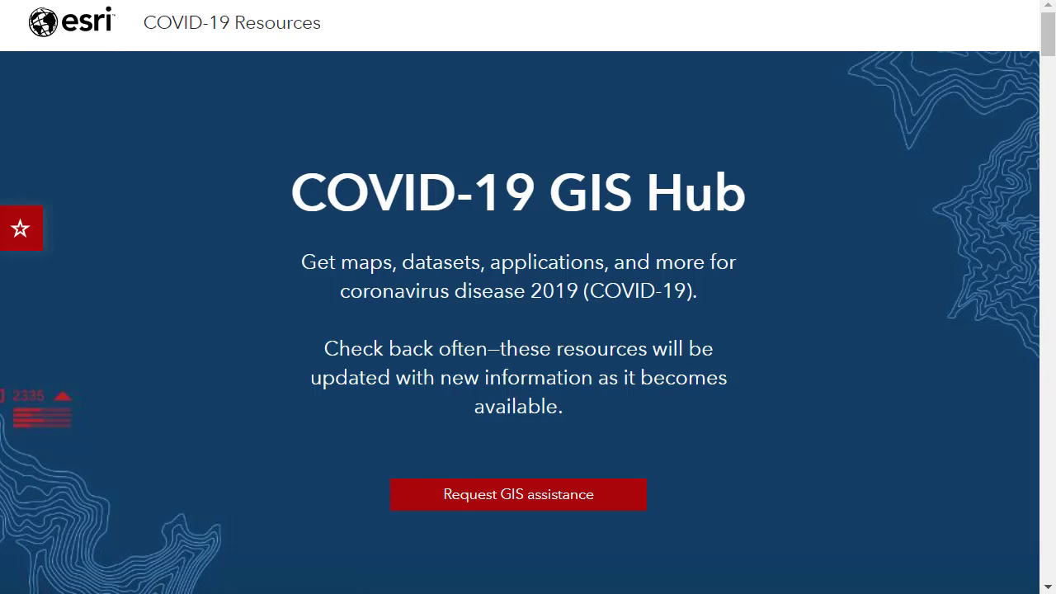
{"action": "scroll", "coordinate": [686, 334], "scroll_direction": "down", "scroll_amount": 5}
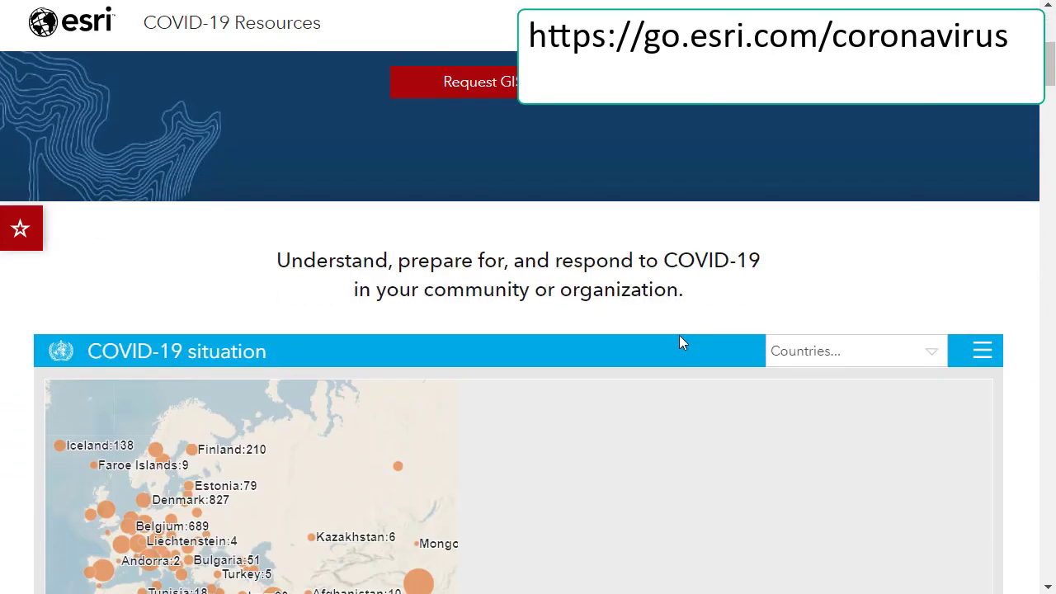
{"action": "scroll", "coordinate": [668, 342], "scroll_direction": "down", "scroll_amount": 6}
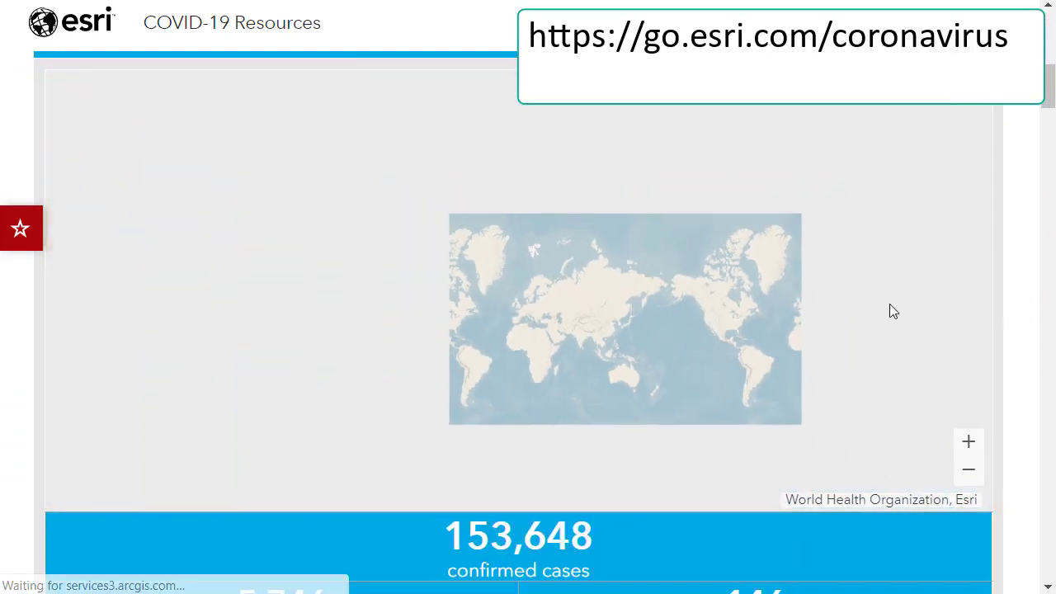
{"action": "scroll", "coordinate": [1050, 134], "scroll_direction": "down", "scroll_amount": 9}
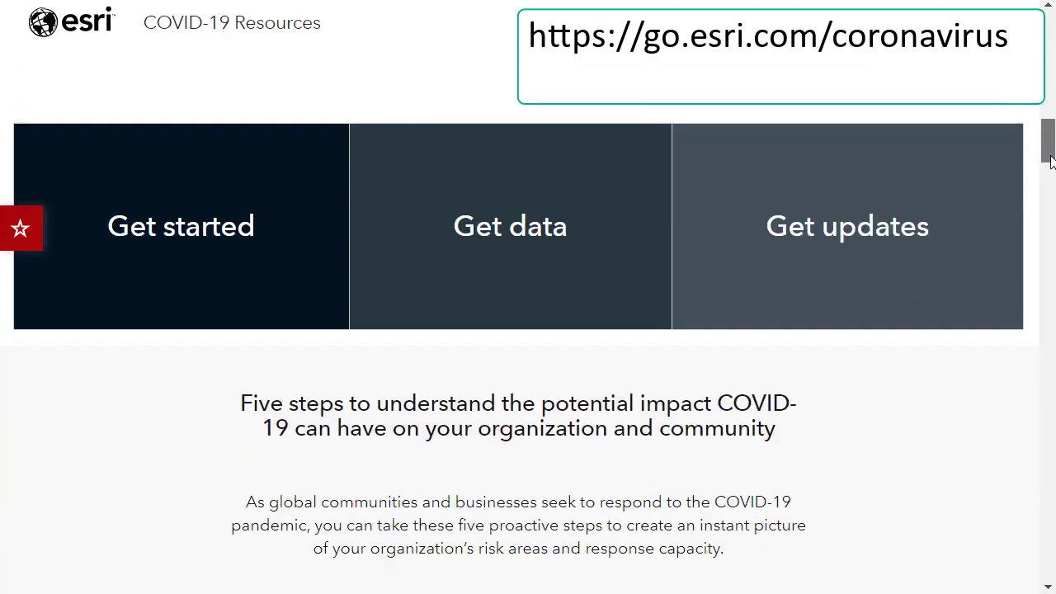
{"action": "scroll", "coordinate": [768, 377], "scroll_direction": "down", "scroll_amount": 4}
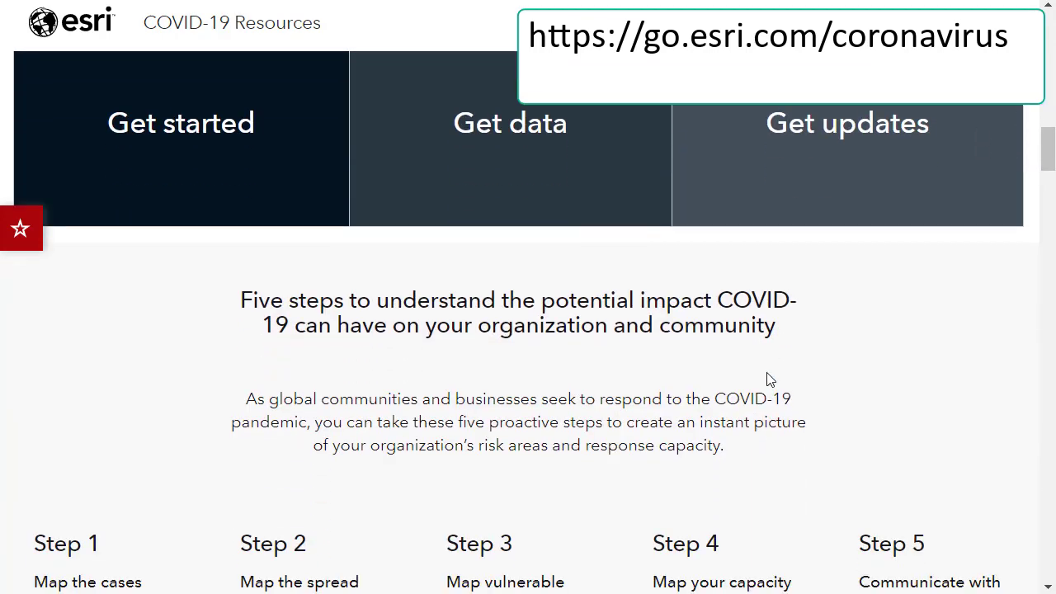
{"action": "scroll", "coordinate": [768, 377], "scroll_direction": "down", "scroll_amount": 1}
{"action": "scroll", "coordinate": [767, 378], "scroll_direction": "down", "scroll_amount": 4}
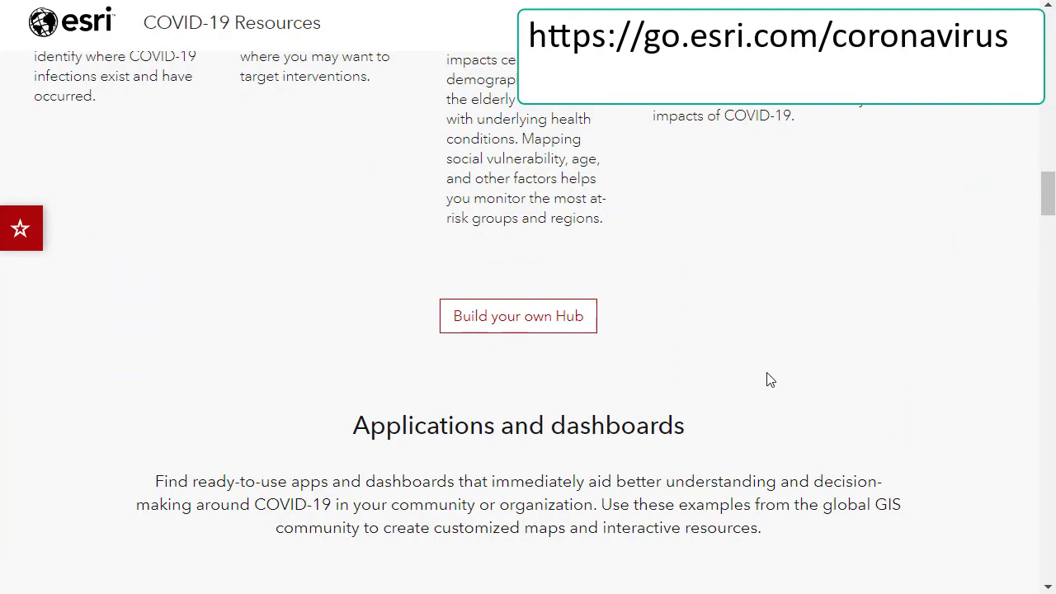
{"action": "scroll", "coordinate": [766, 376], "scroll_direction": "down", "scroll_amount": 5}
{"action": "scroll", "coordinate": [765, 376], "scroll_direction": "down", "scroll_amount": 4}
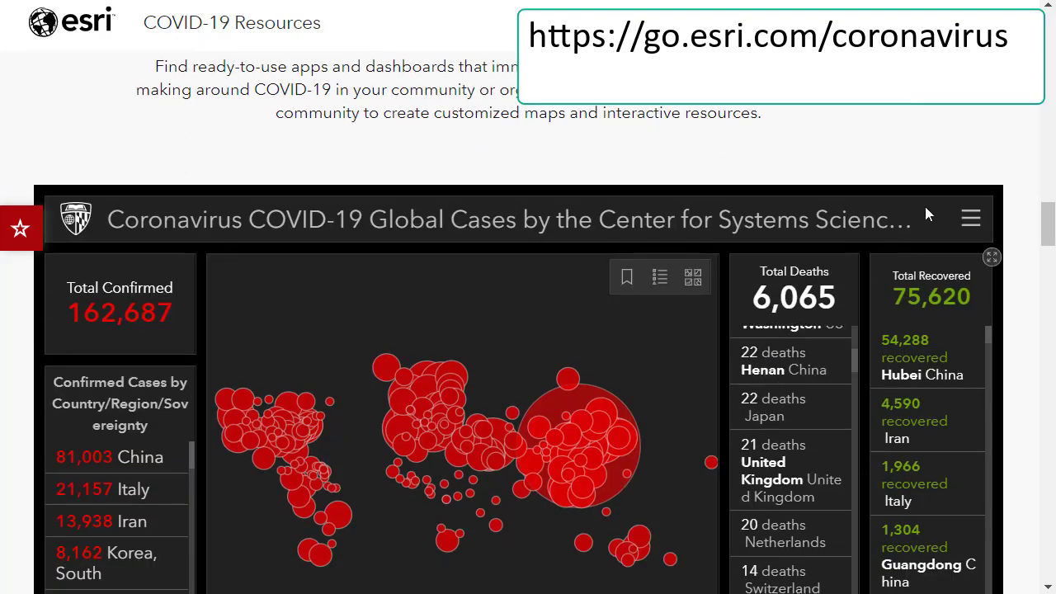
{"action": "left_click_drag", "start_coordinate": [1048, 234], "coordinate": [1019, 440]}
{"action": "scroll", "coordinate": [1019, 442], "scroll_direction": "down", "scroll_amount": 5}
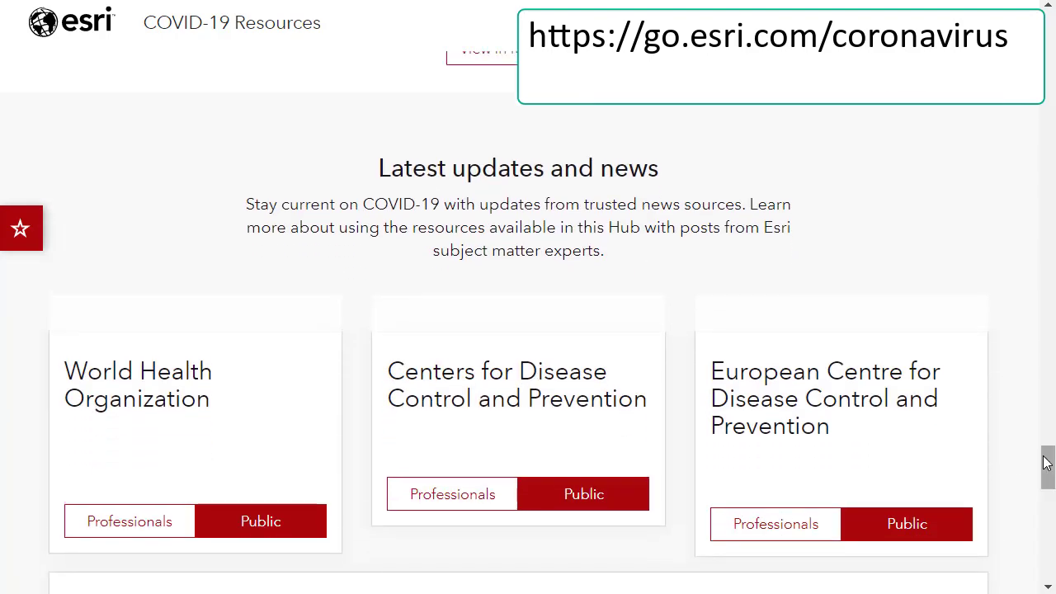
{"action": "left_click_drag", "start_coordinate": [1048, 462], "coordinate": [1046, 32]}
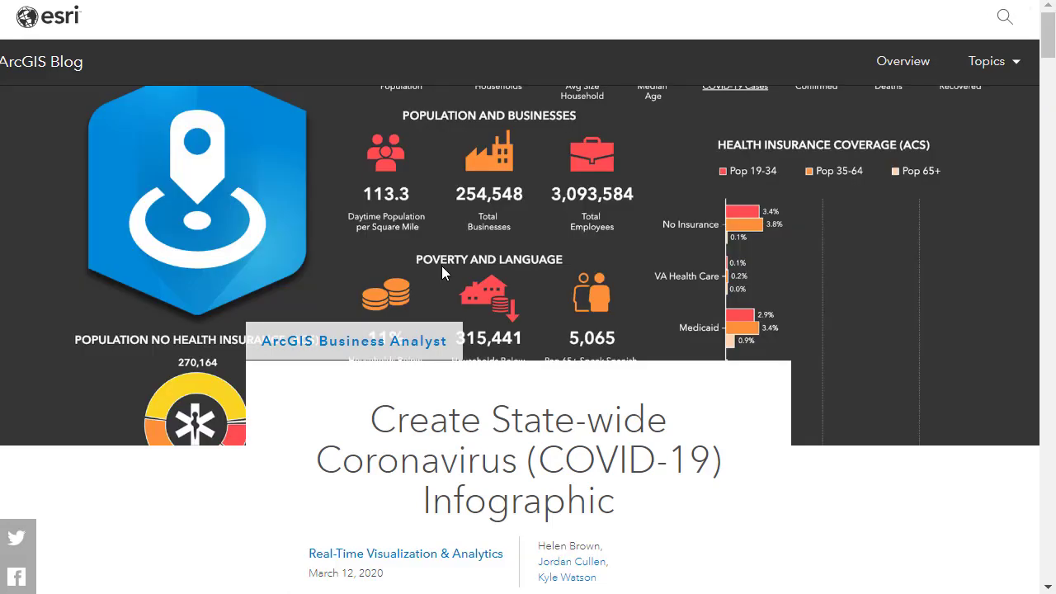
- Scroll through the state-wide COVID-19 infographic blog post on Washington's cases, then back up slightly
{"action": "scroll", "coordinate": [441, 266], "scroll_direction": "down", "scroll_amount": 3}
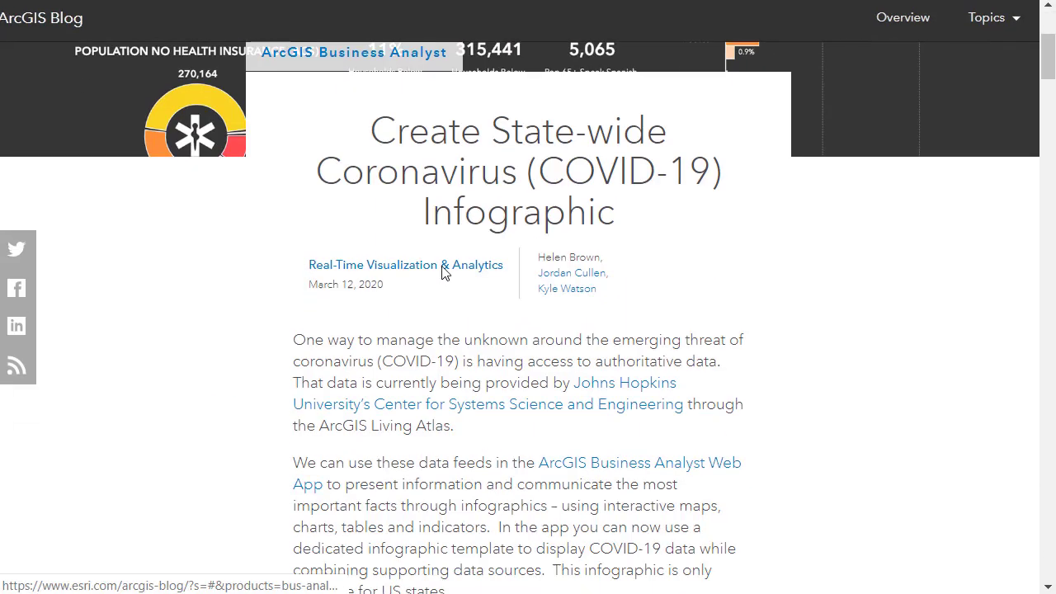
{"action": "scroll", "coordinate": [444, 273], "scroll_direction": "down", "scroll_amount": 6}
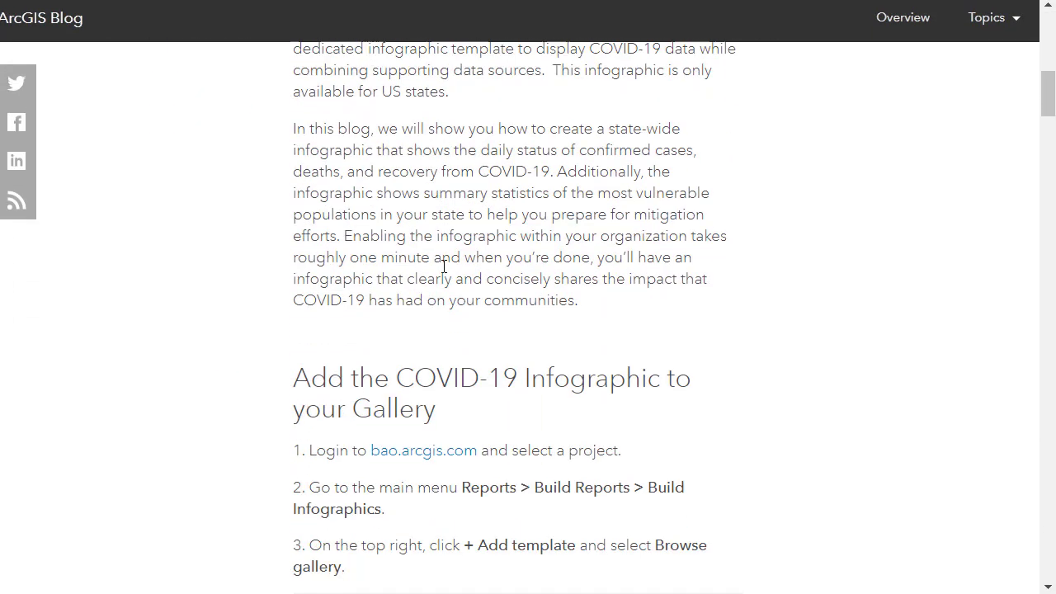
{"action": "scroll", "coordinate": [444, 266], "scroll_direction": "down", "scroll_amount": 2}
{"action": "scroll", "coordinate": [444, 271], "scroll_direction": "down", "scroll_amount": 5}
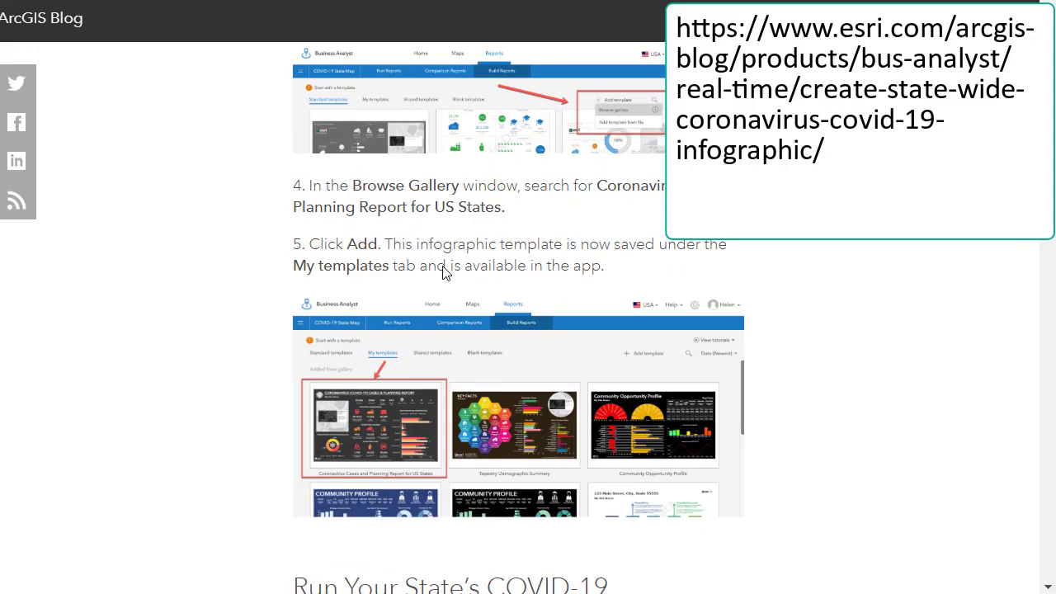
{"action": "scroll", "coordinate": [443, 271], "scroll_direction": "down", "scroll_amount": 10}
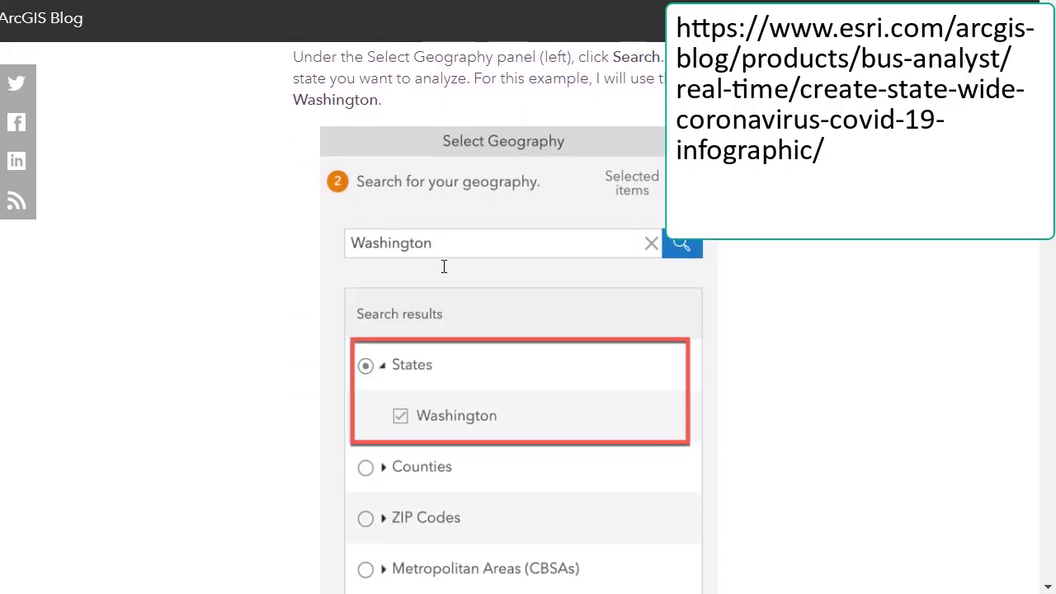
{"action": "scroll", "coordinate": [444, 265], "scroll_direction": "down", "scroll_amount": 16}
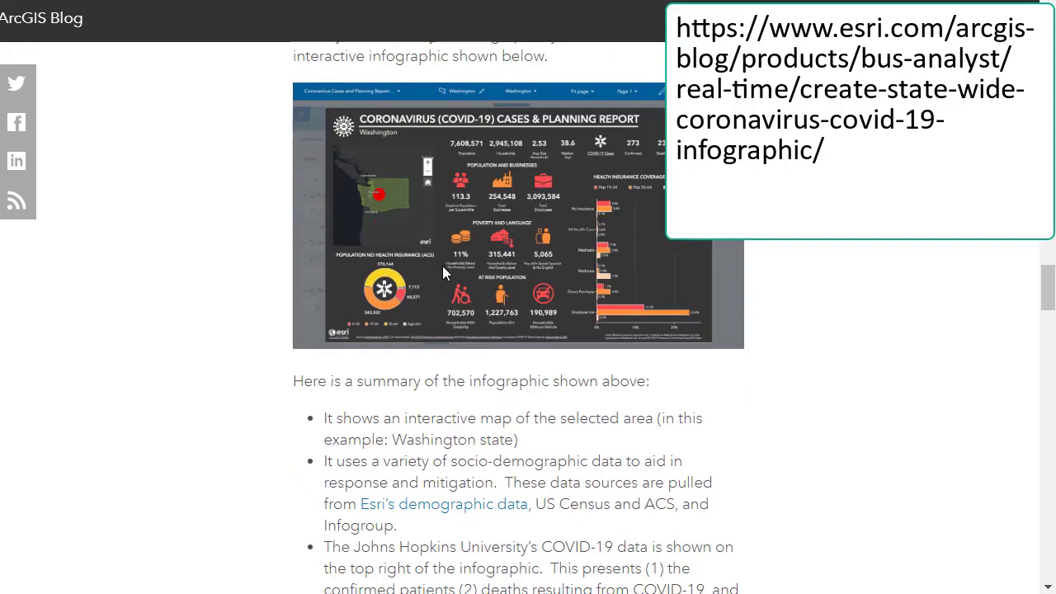
{"action": "scroll", "coordinate": [442, 273], "scroll_direction": "down", "scroll_amount": 1}
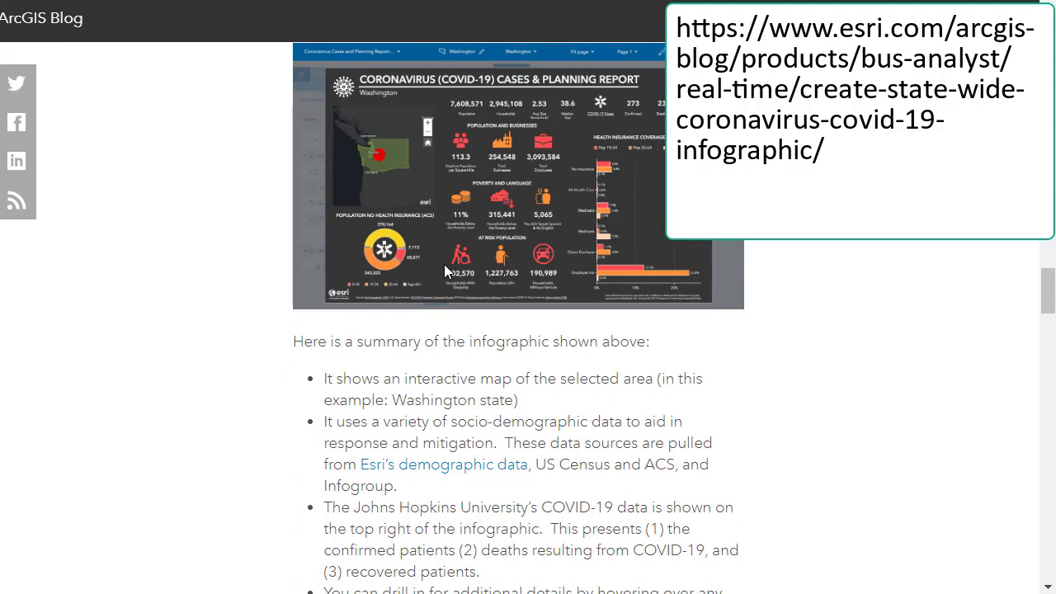
{"action": "scroll", "coordinate": [444, 270], "scroll_direction": "down", "scroll_amount": 10}
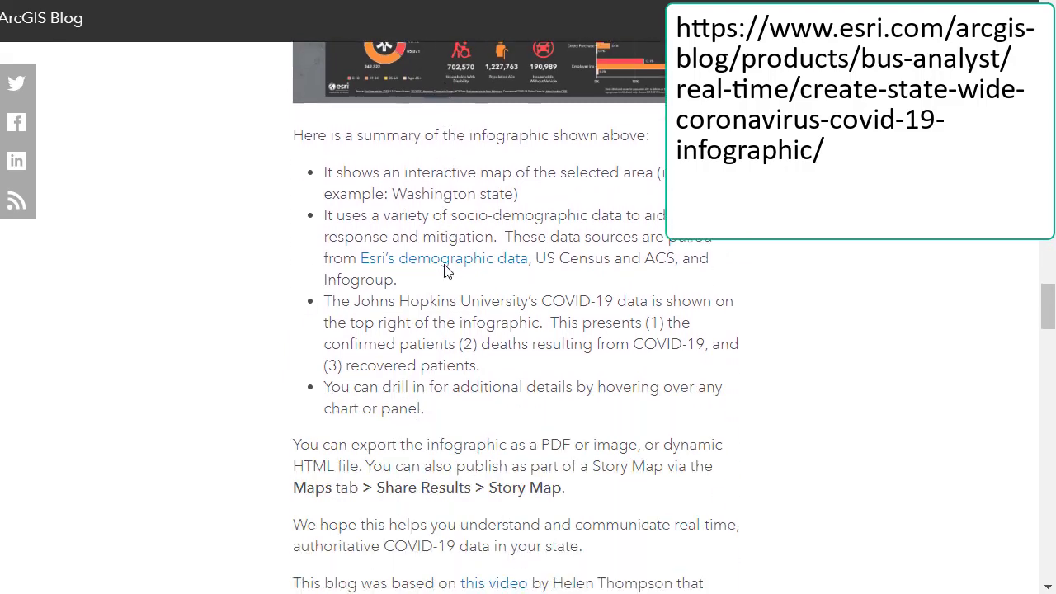
{"action": "scroll", "coordinate": [446, 266], "scroll_direction": "down", "scroll_amount": 1}
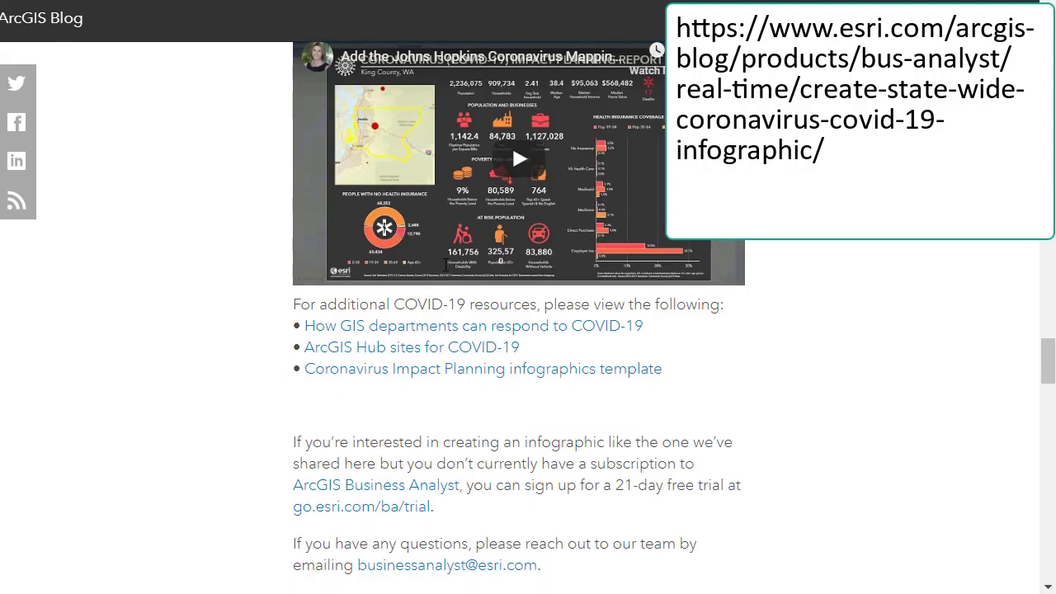
{"action": "scroll", "coordinate": [445, 266], "scroll_direction": "down", "scroll_amount": 5}
{"action": "scroll", "coordinate": [445, 269], "scroll_direction": "up", "scroll_amount": 20}
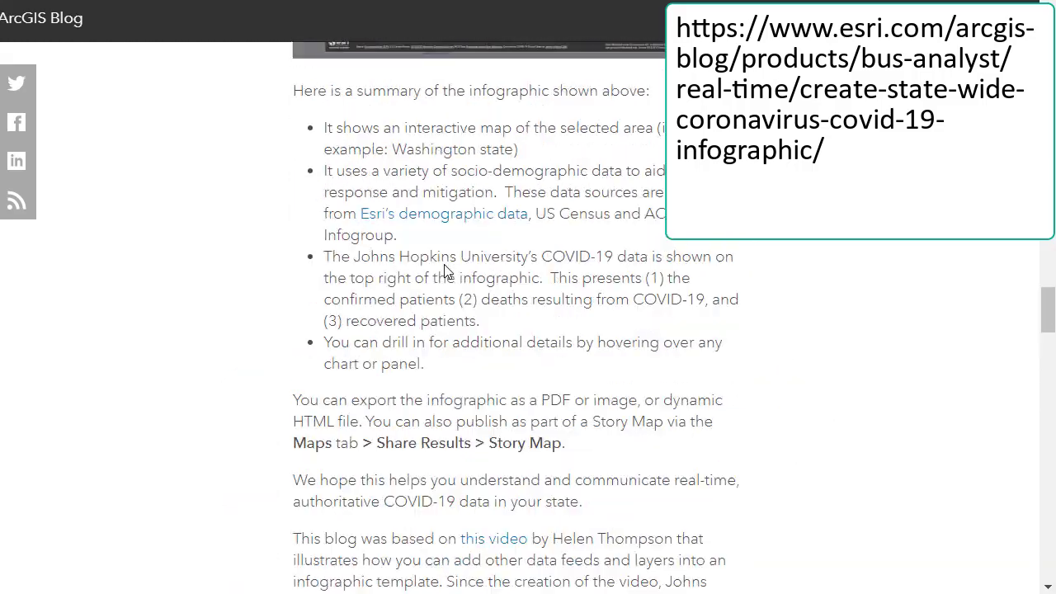
{"action": "scroll", "coordinate": [444, 265], "scroll_direction": "up", "scroll_amount": 10}
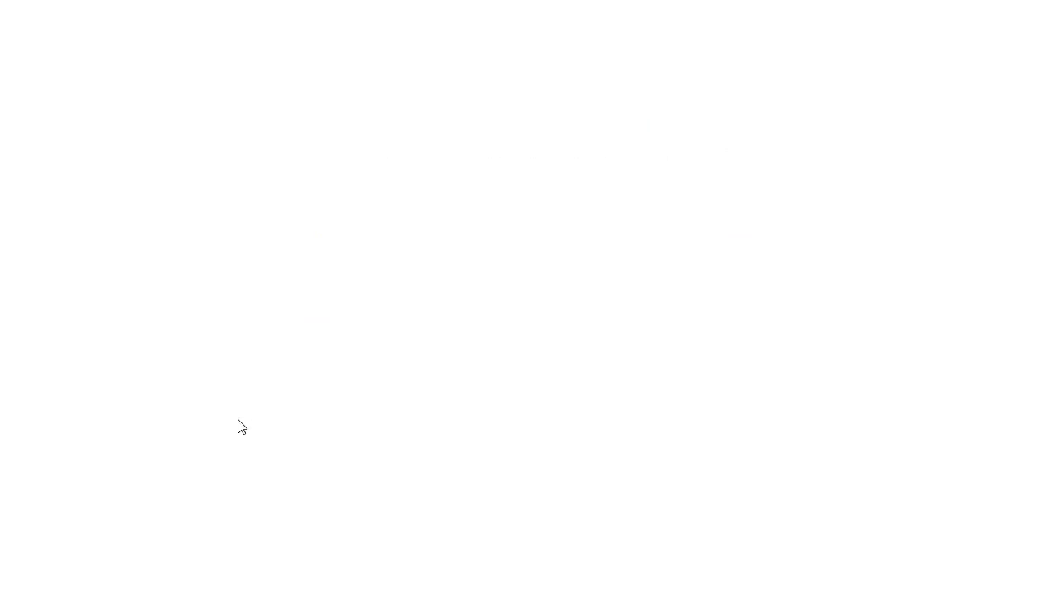
- Scroll down the page while the next ArcGIS Blog article loads
{"action": "scroll", "coordinate": [444, 431], "scroll_direction": "down", "scroll_amount": 4}
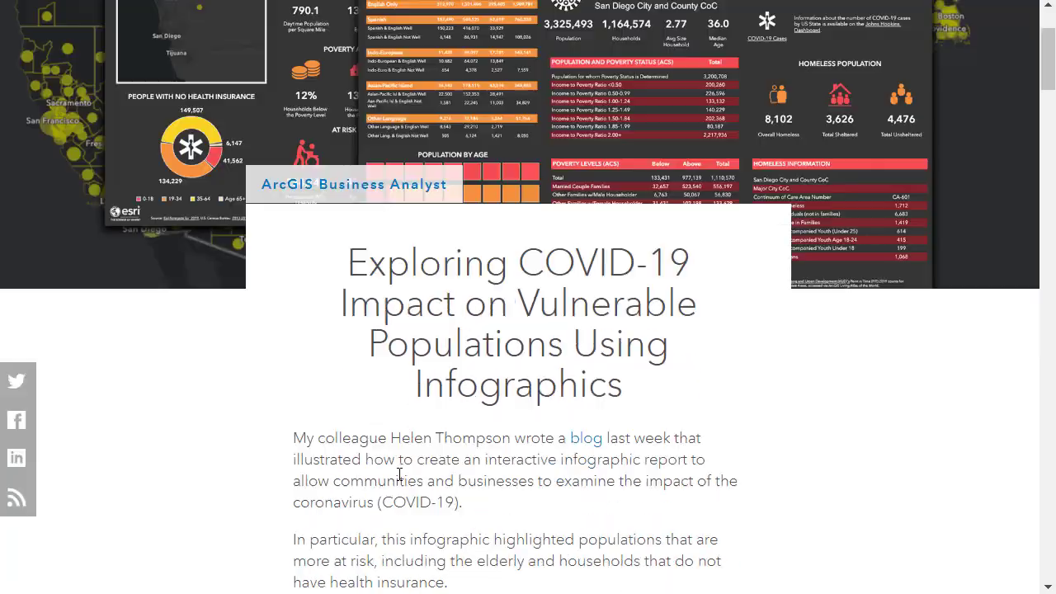
- Scroll through the vulnerable-populations infographics post and its homeless-population demo map, then back up
{"action": "scroll", "coordinate": [407, 477], "scroll_direction": "down", "scroll_amount": 2}
{"action": "scroll", "coordinate": [409, 477], "scroll_direction": "down", "scroll_amount": 8}
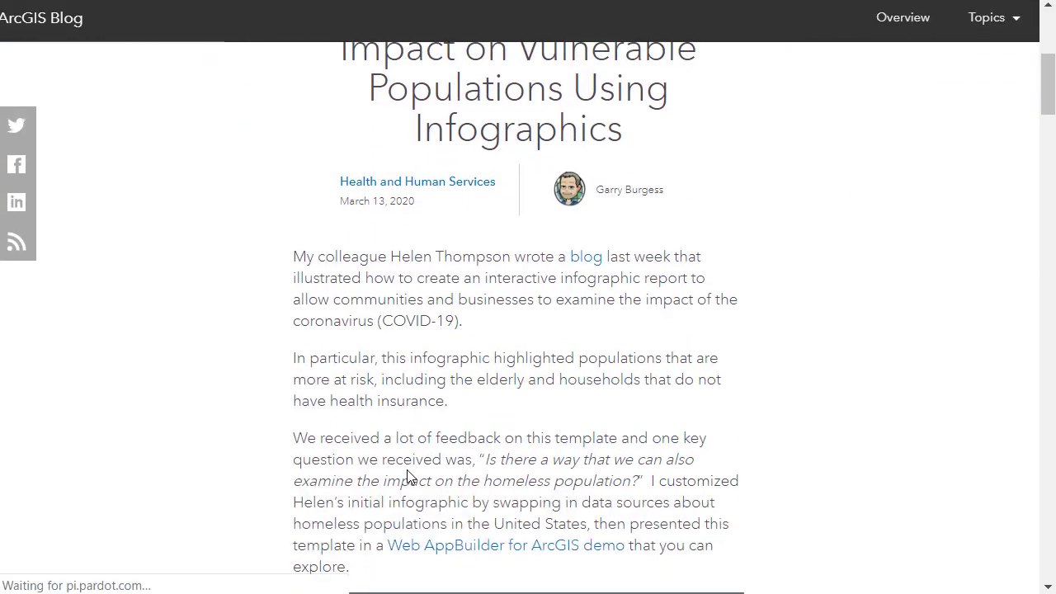
{"action": "scroll", "coordinate": [408, 477], "scroll_direction": "down", "scroll_amount": 15}
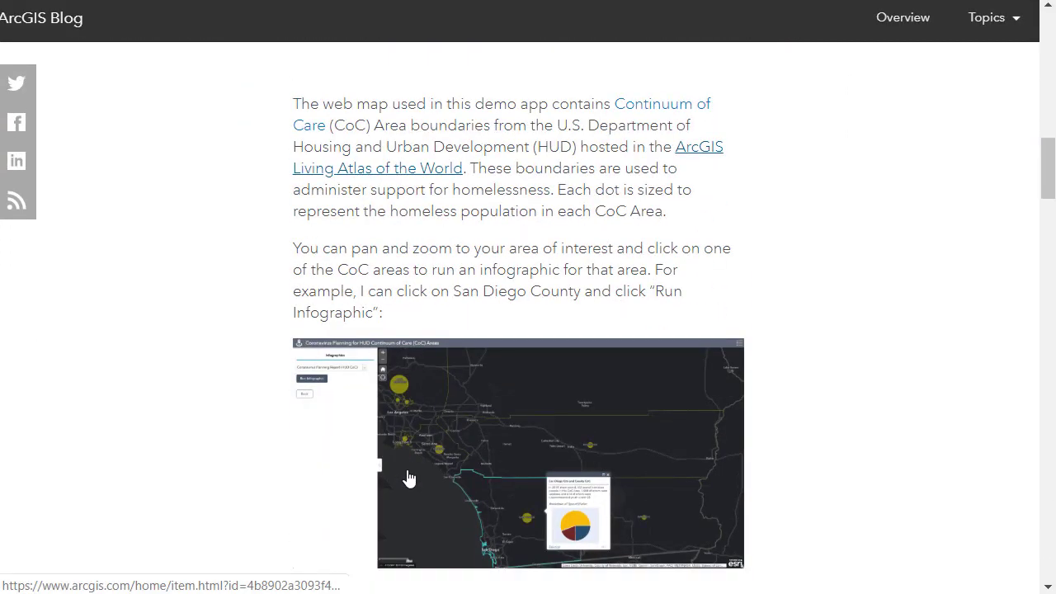
{"action": "scroll", "coordinate": [408, 472], "scroll_direction": "down", "scroll_amount": 18}
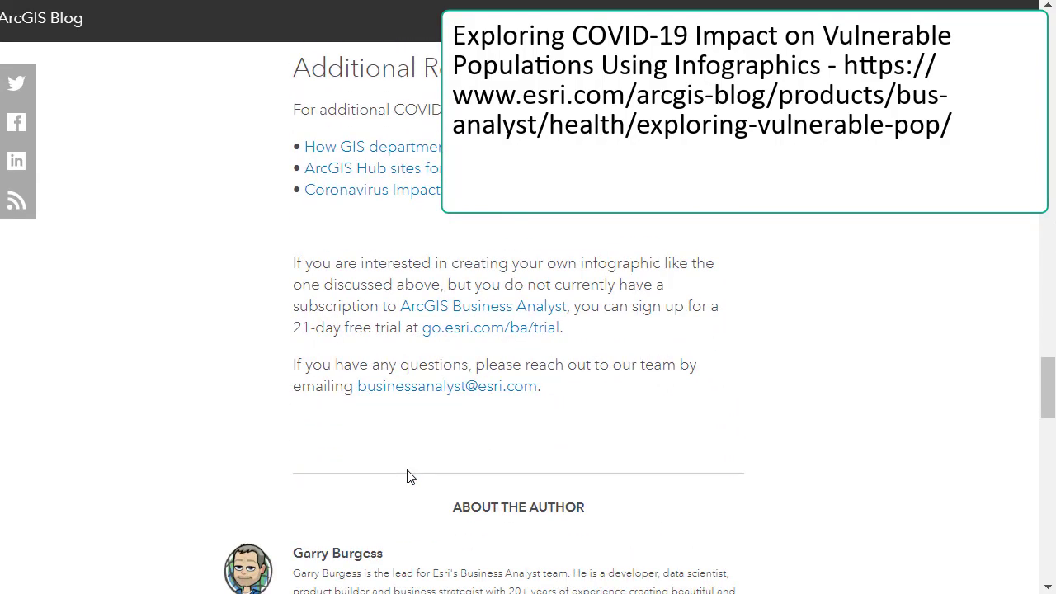
{"action": "scroll", "coordinate": [408, 478], "scroll_direction": "up", "scroll_amount": 20}
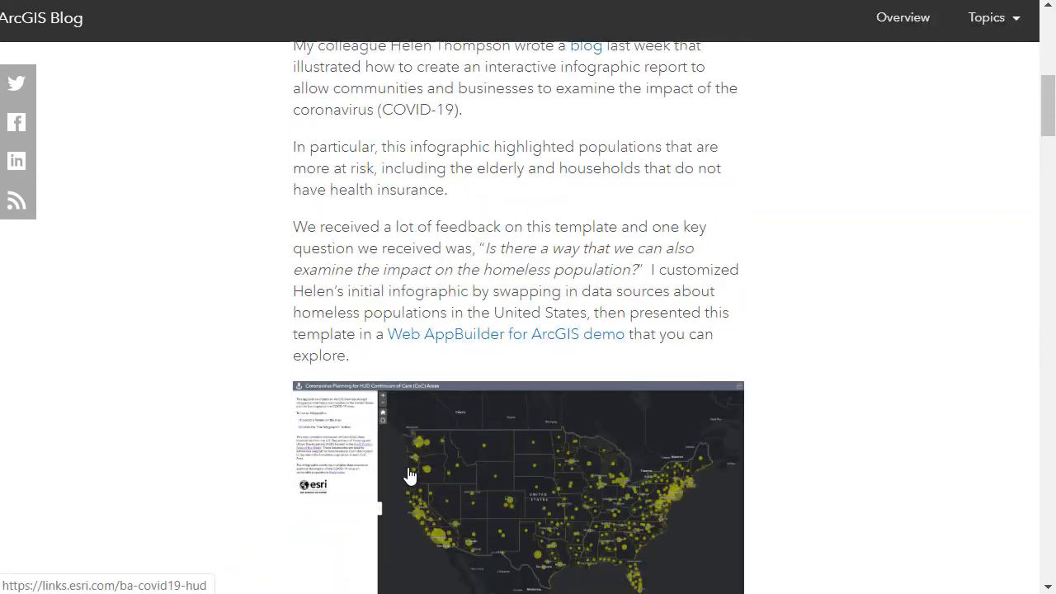
{"action": "scroll", "coordinate": [409, 477], "scroll_direction": "up", "scroll_amount": 8}
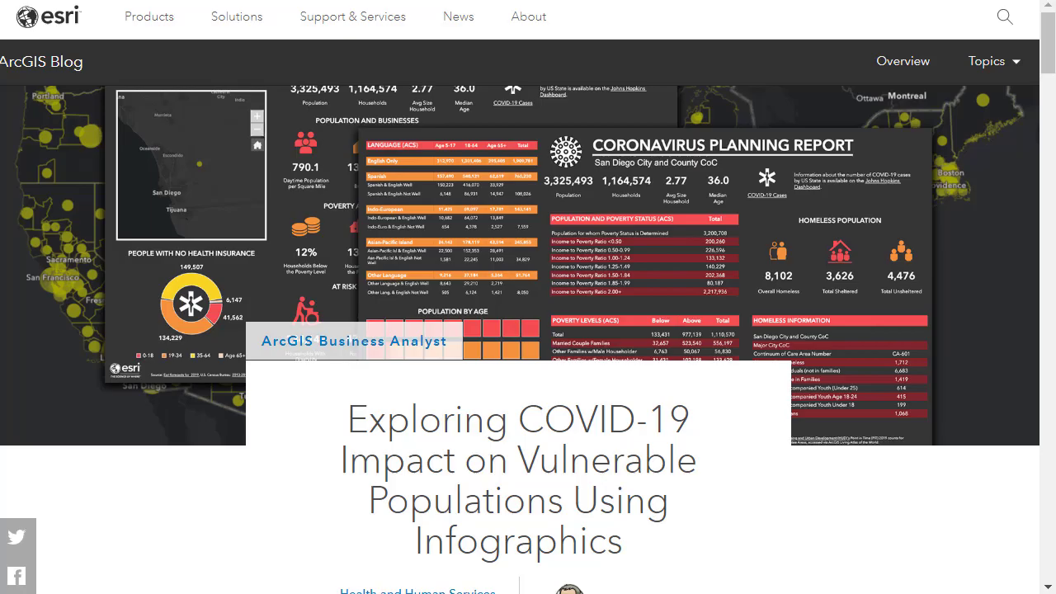